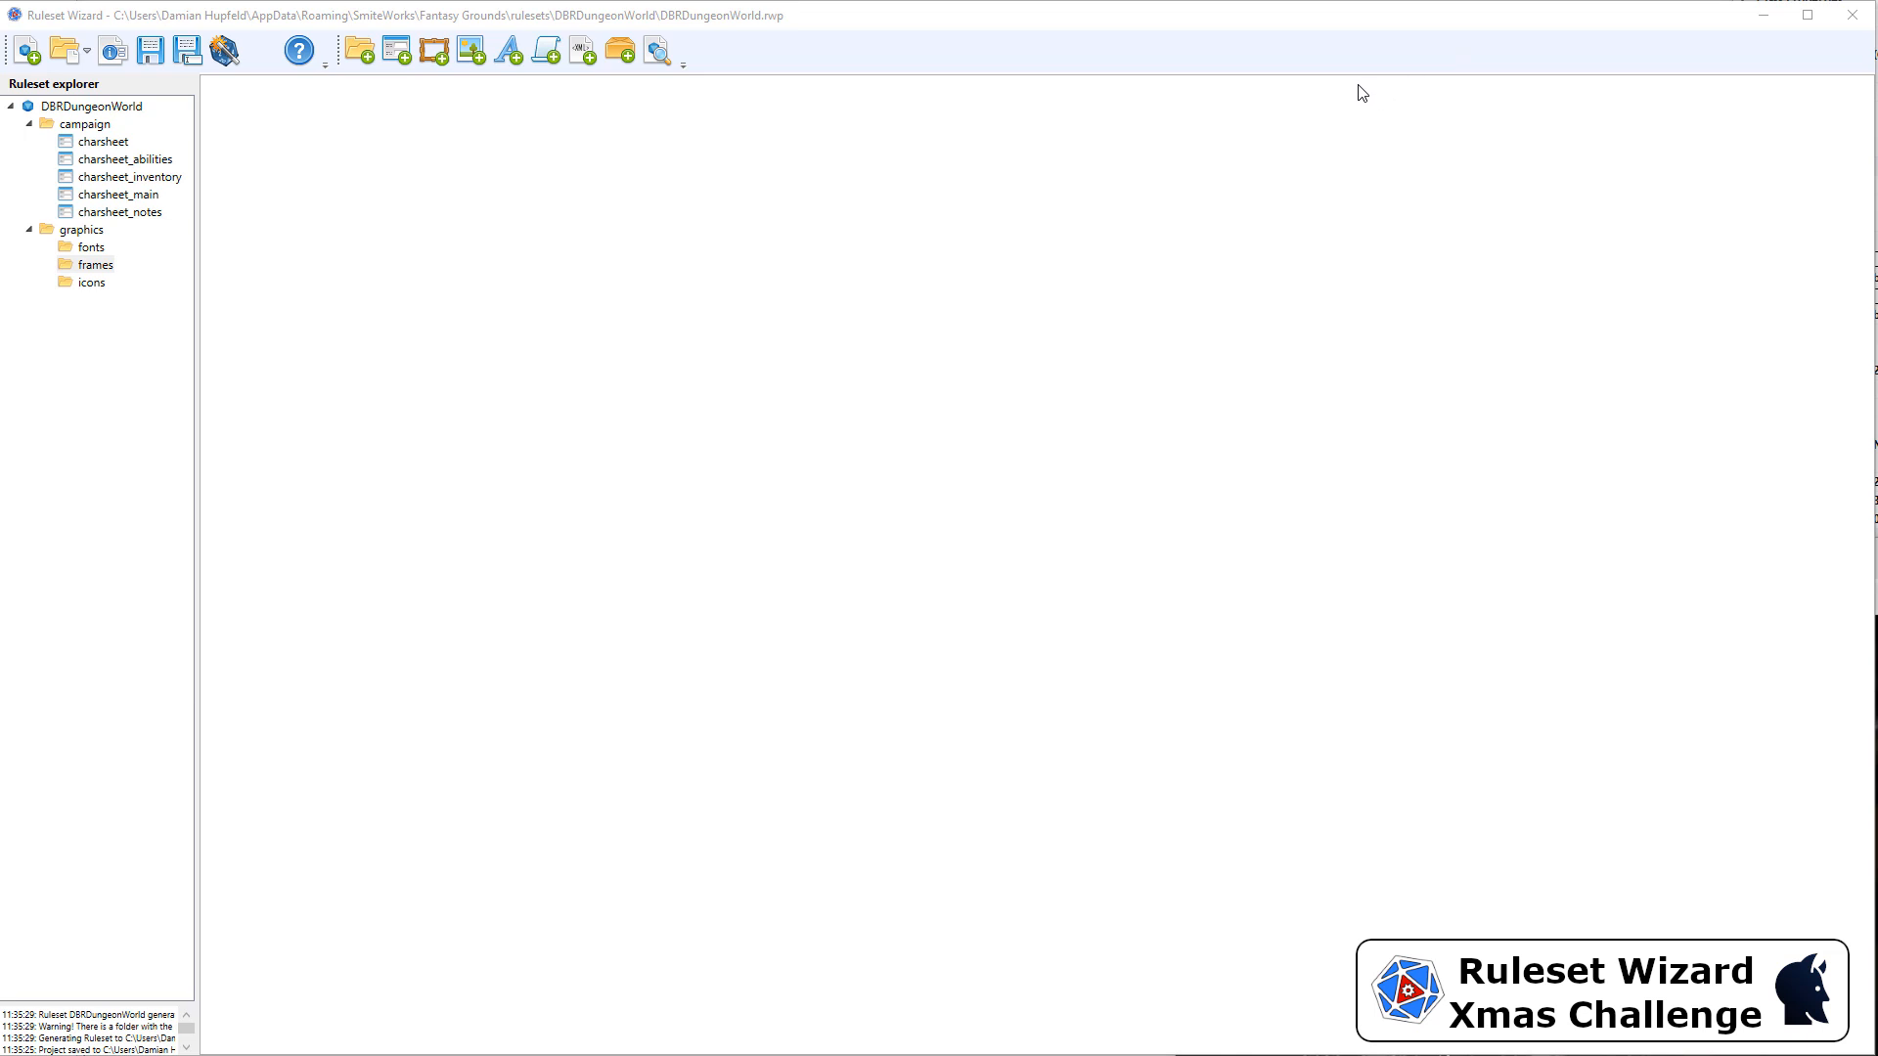
Bring the five images charsheet.jpg, ctbox.png, desktop.jpg, utilitybox.jpg and utilitybox2.jpg from File Explorer into the ruleset's graphics frames folder as new frames.
left_click(1289, 48)
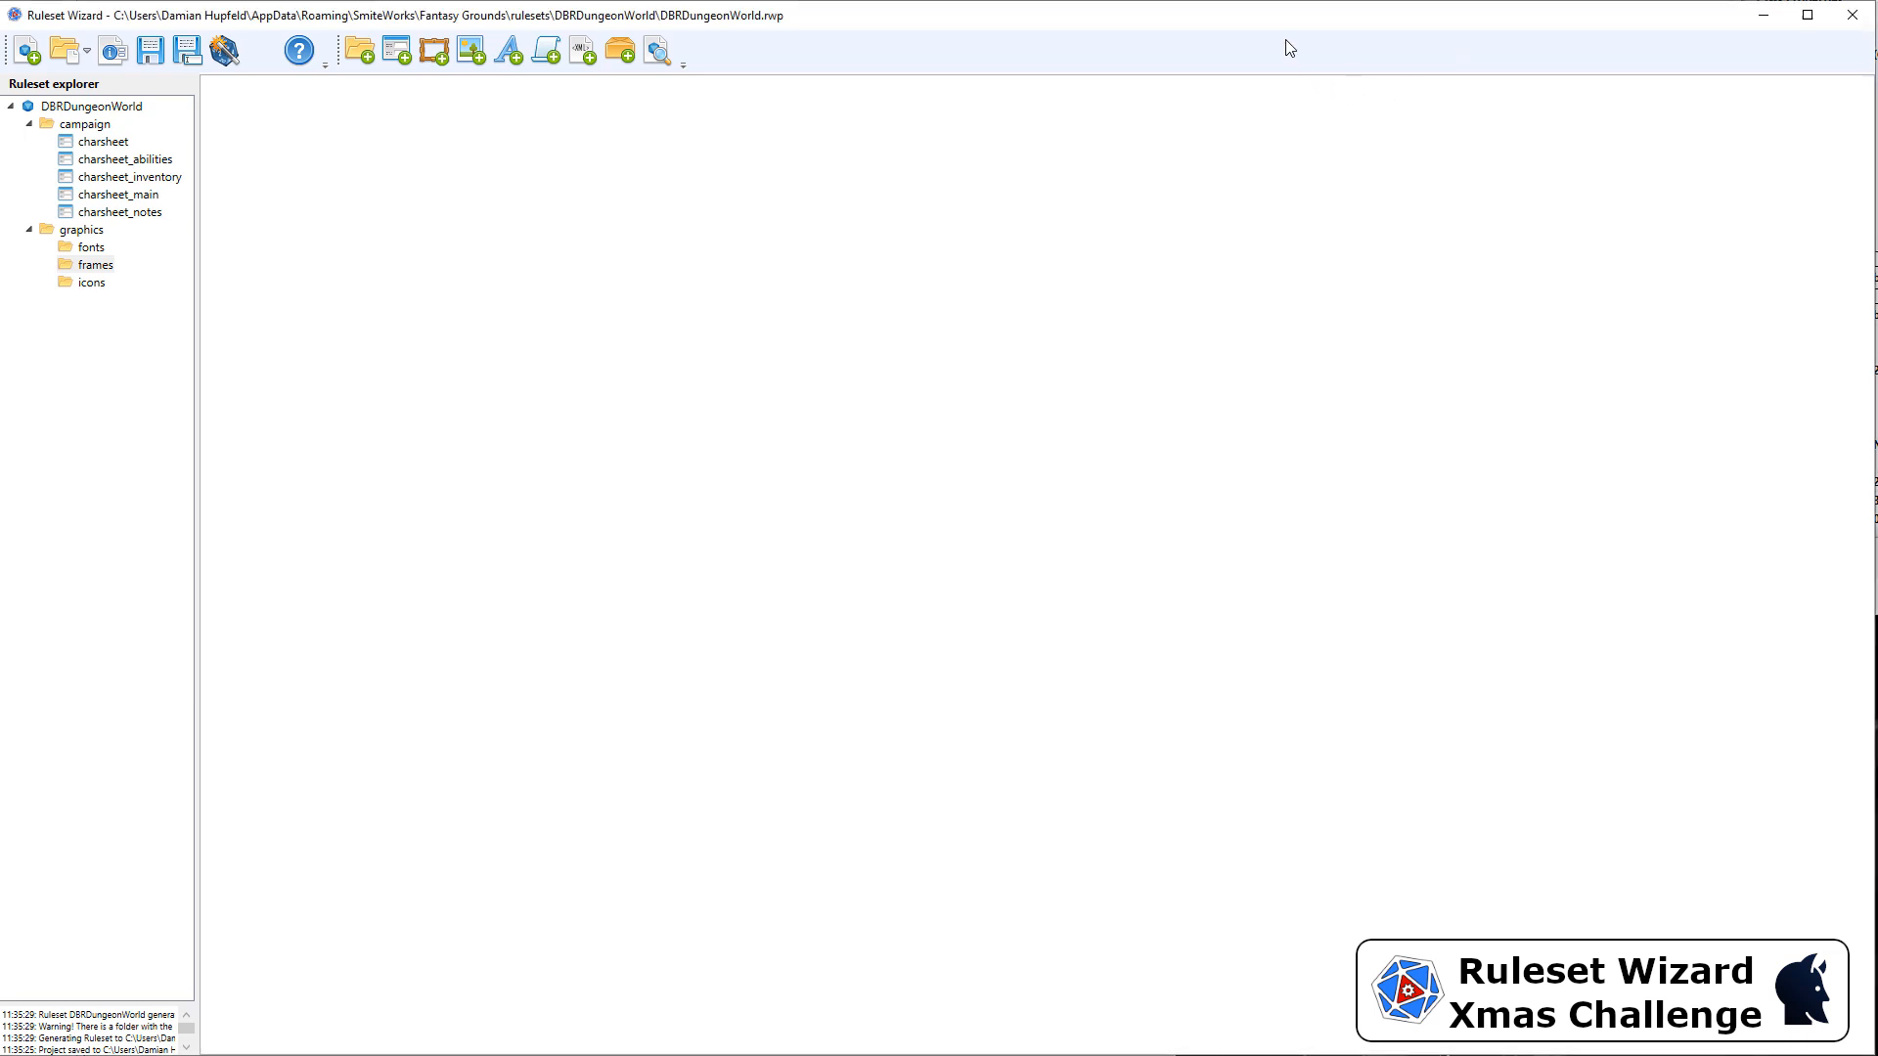
key("alt+Tab")
key("alt+Tab")
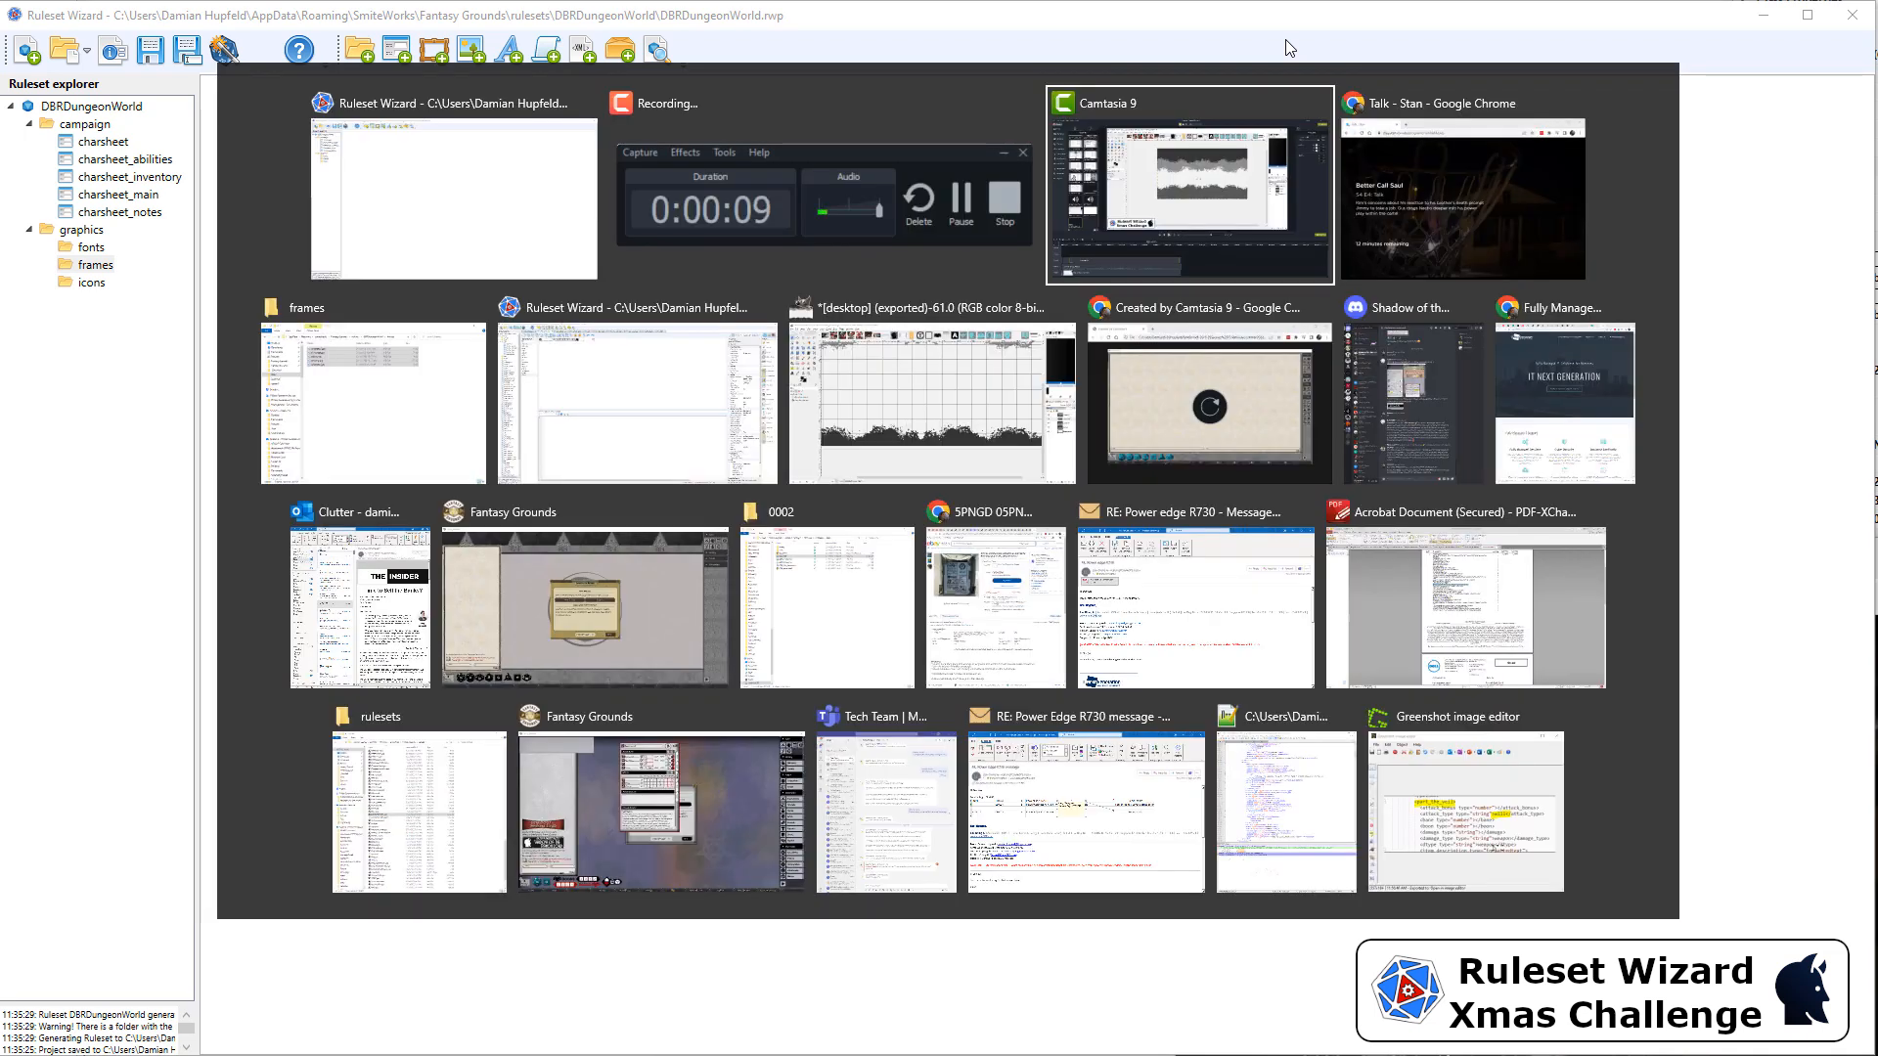
key("alt+Tab")
key("alt+Tab")
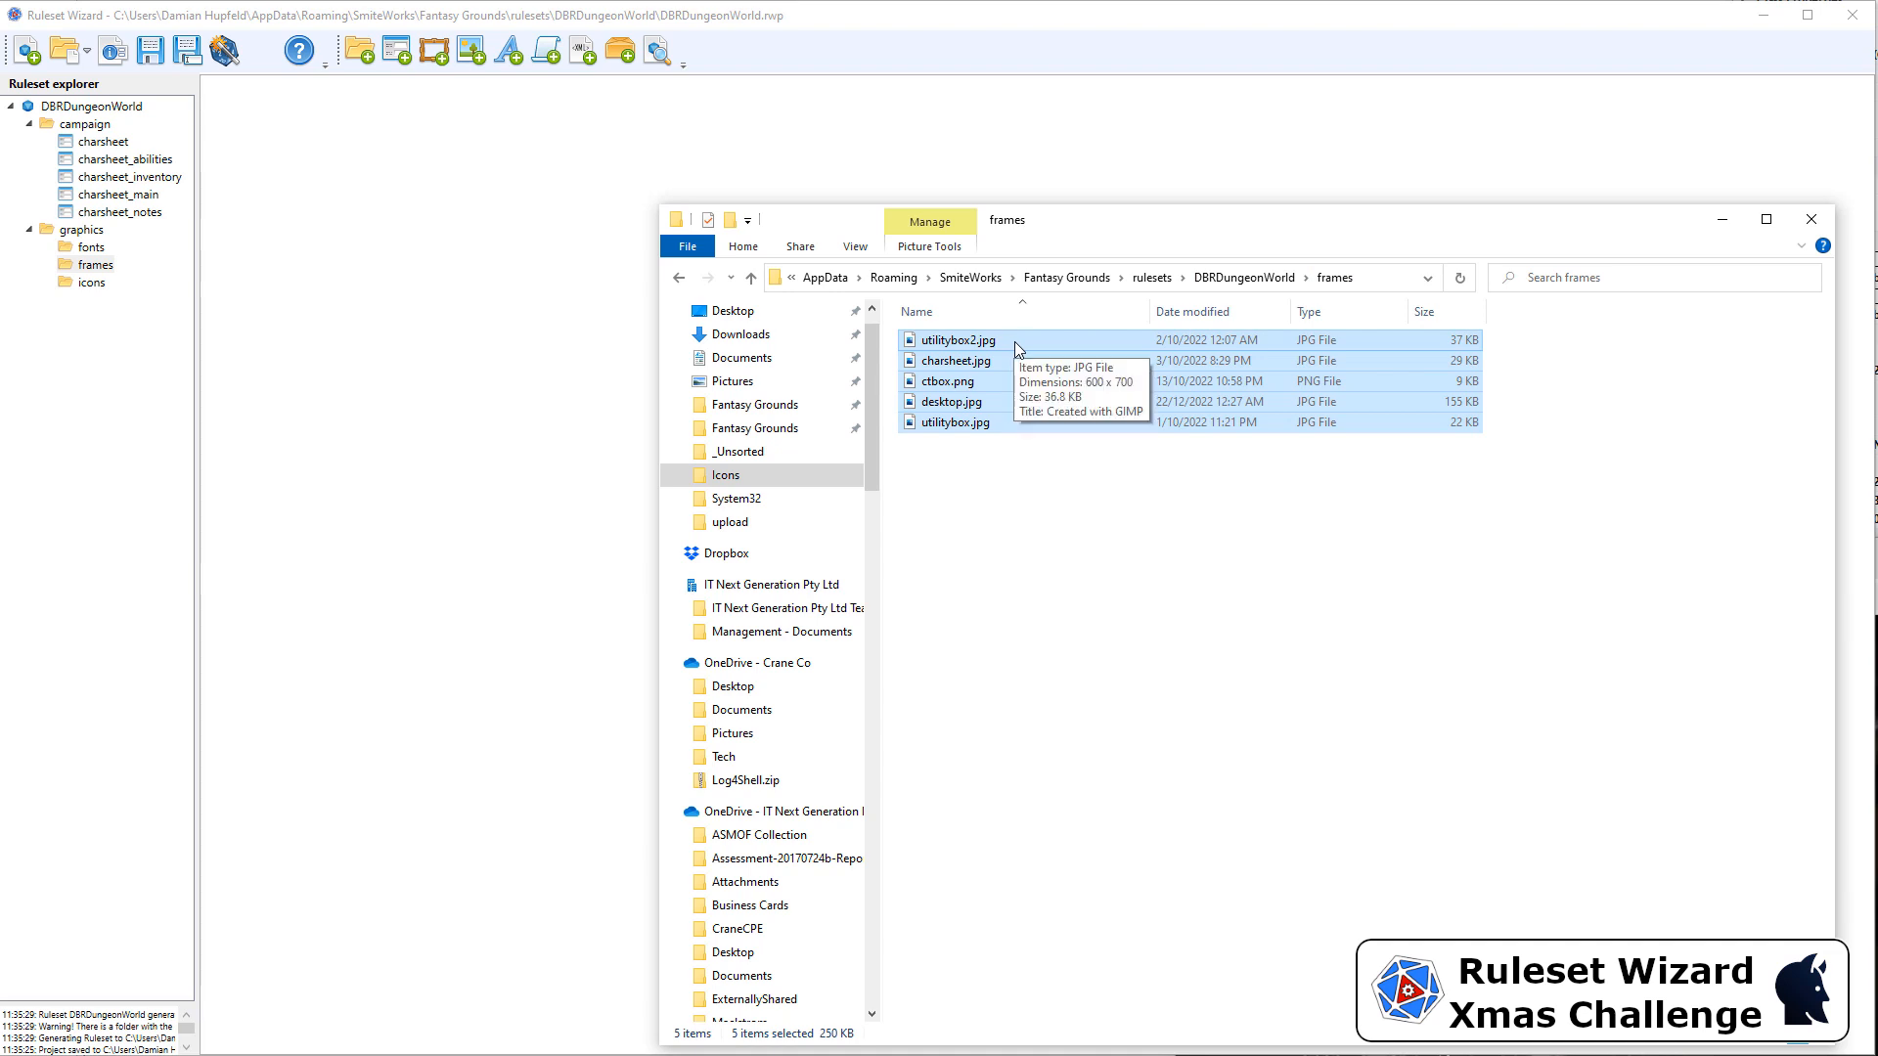
left_click_drag(1014, 343, 102, 271)
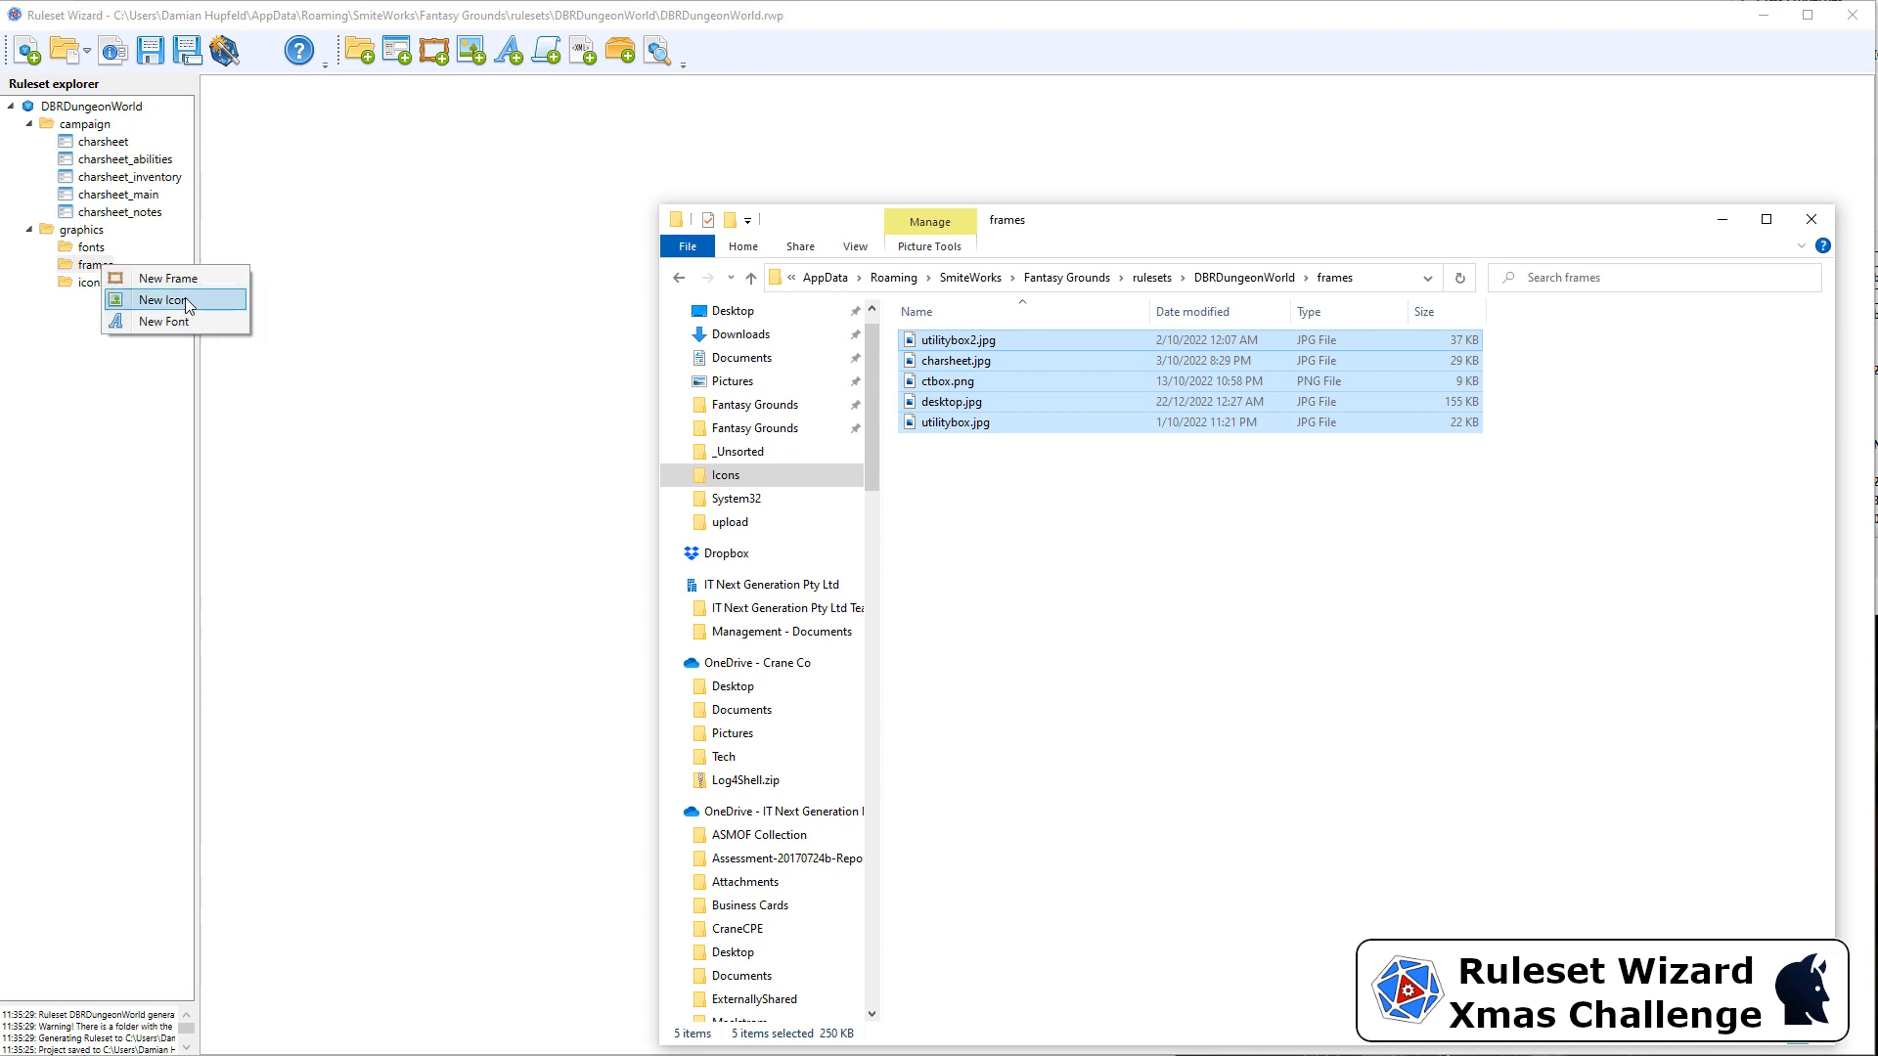
left_click(182, 281)
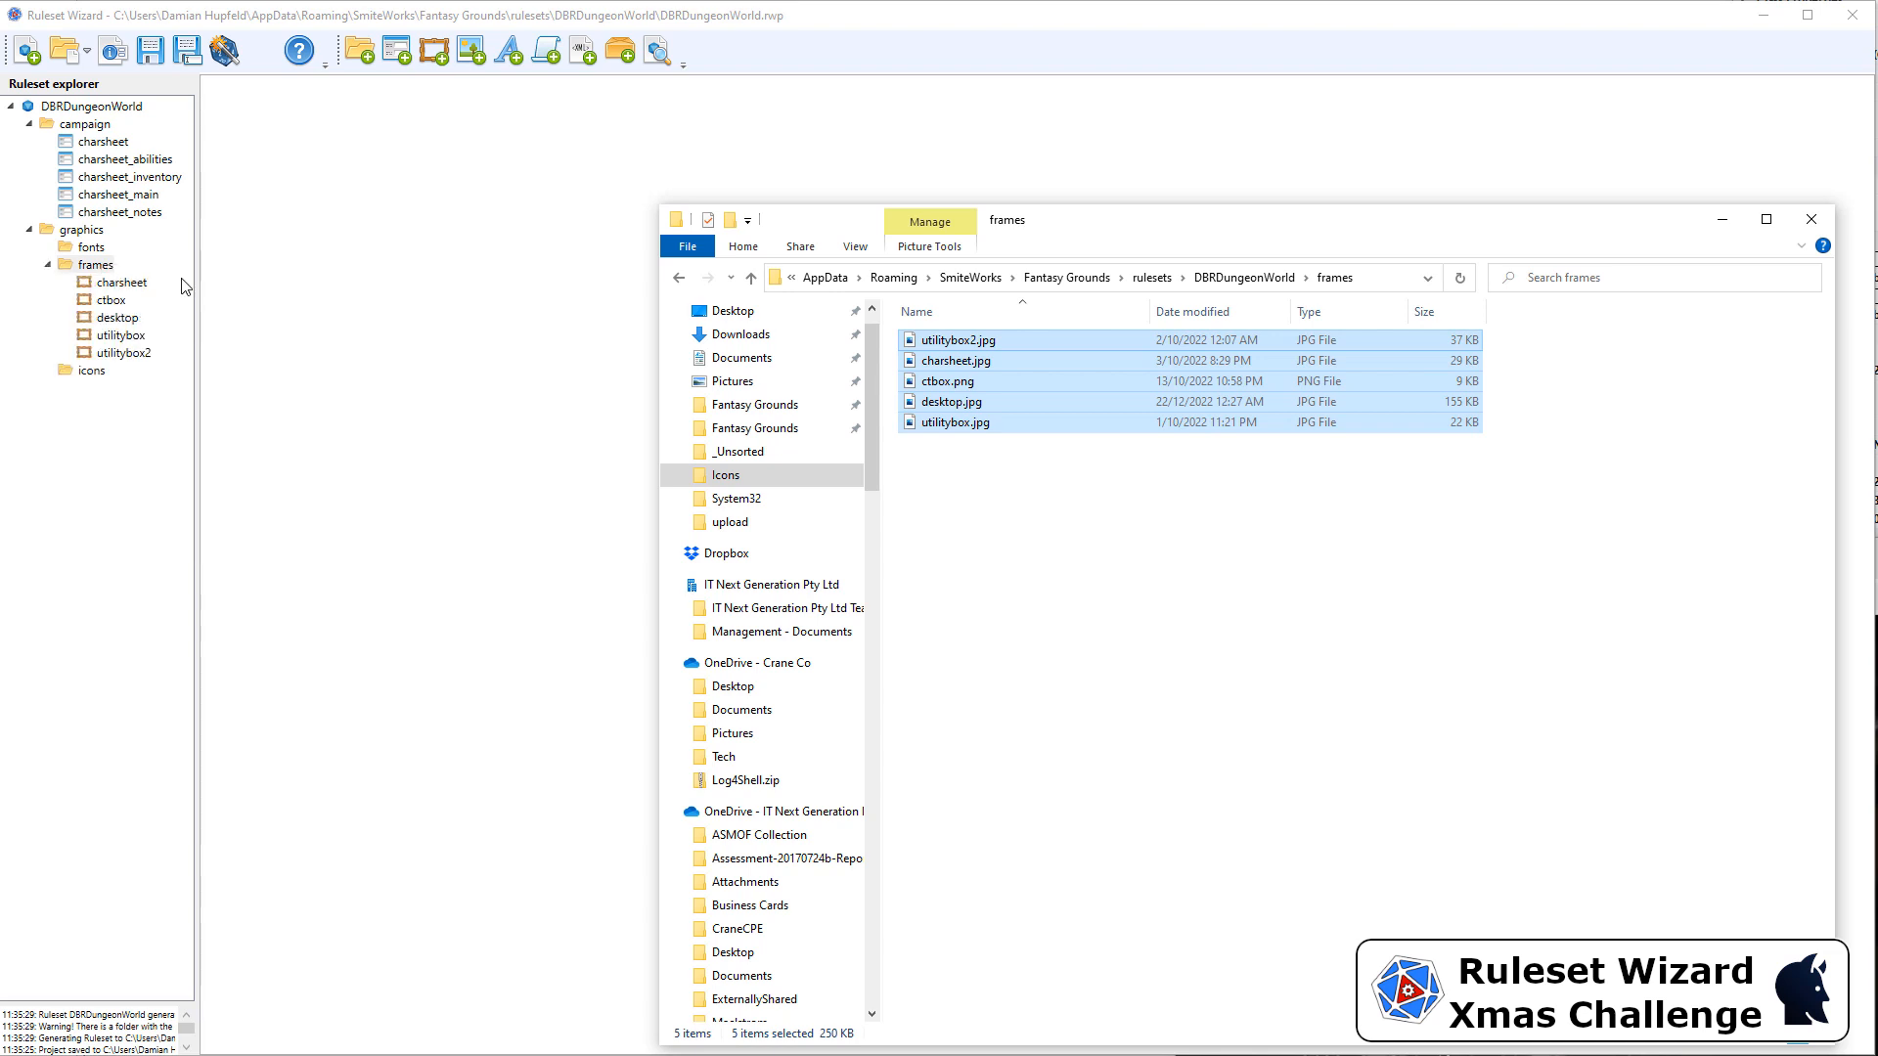
Open the desktop frame, widen its image area and set the Frame Offset to 0,500,0,100.
left_click(115, 317)
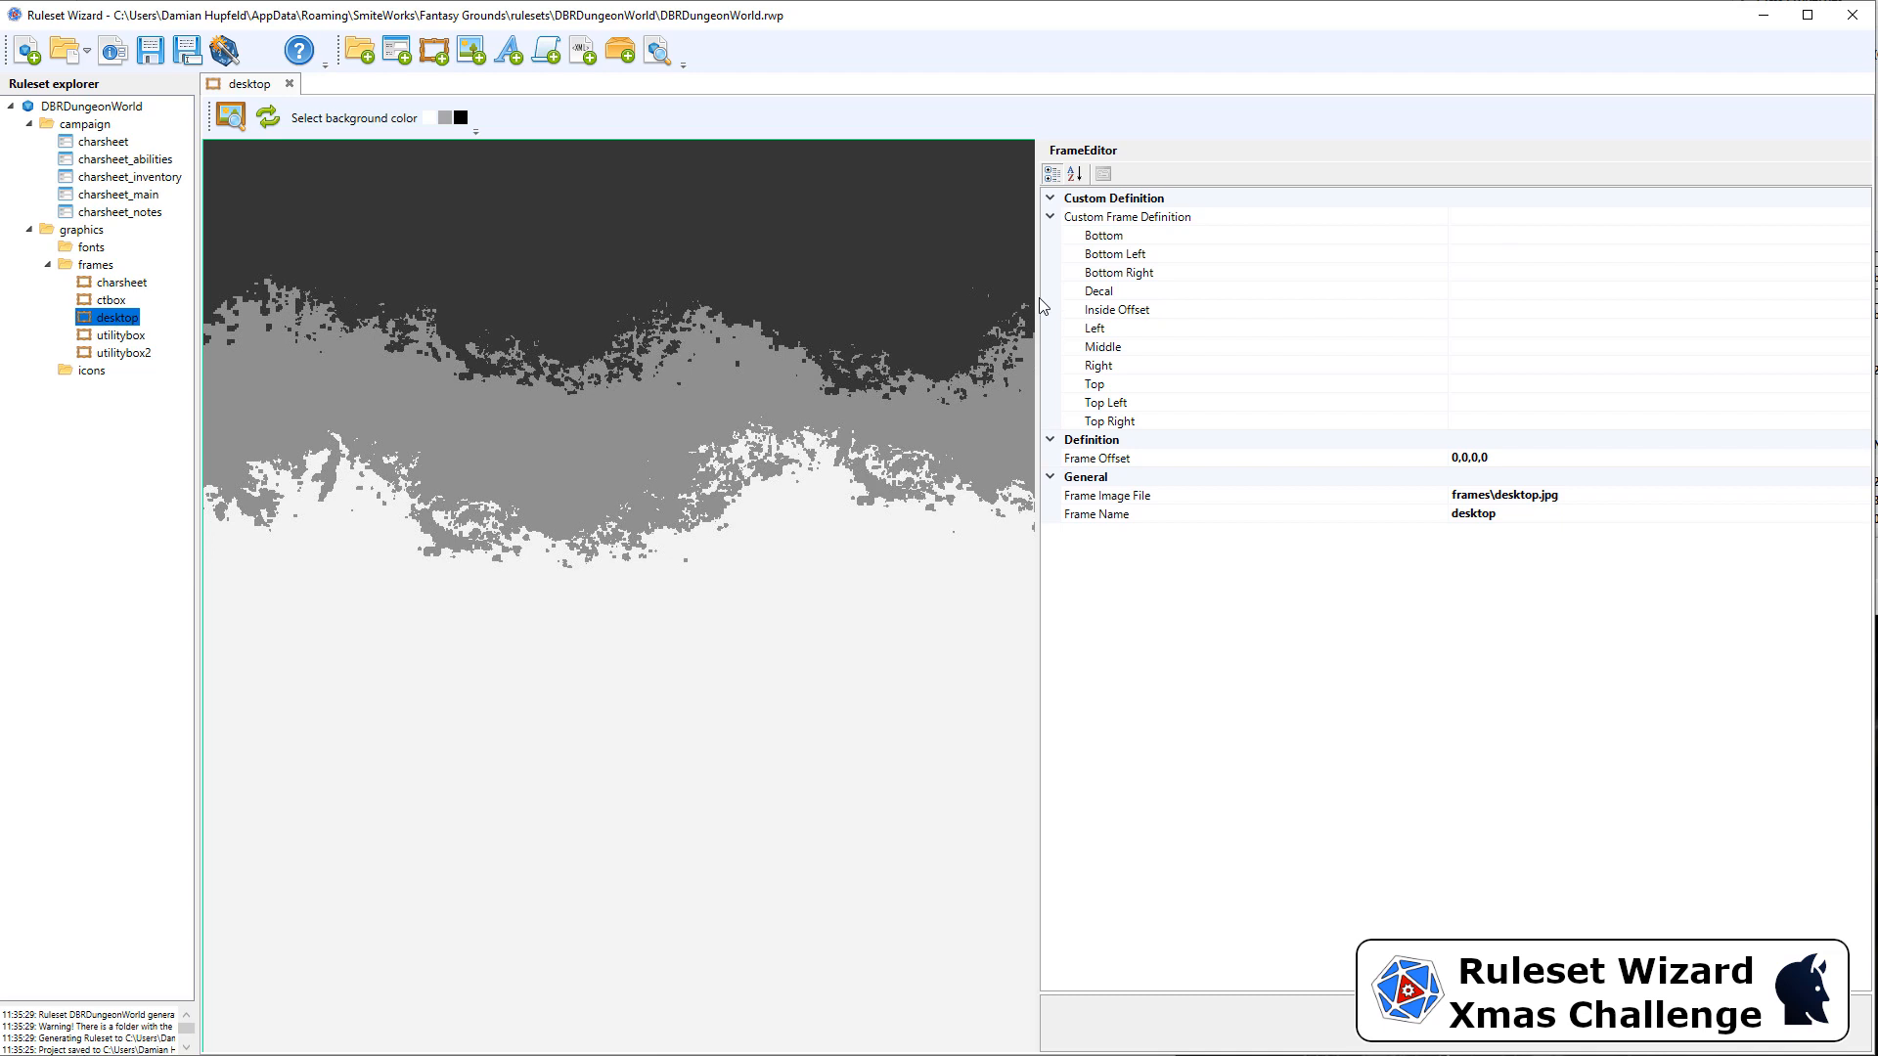
left_click_drag(1042, 306, 1467, 430)
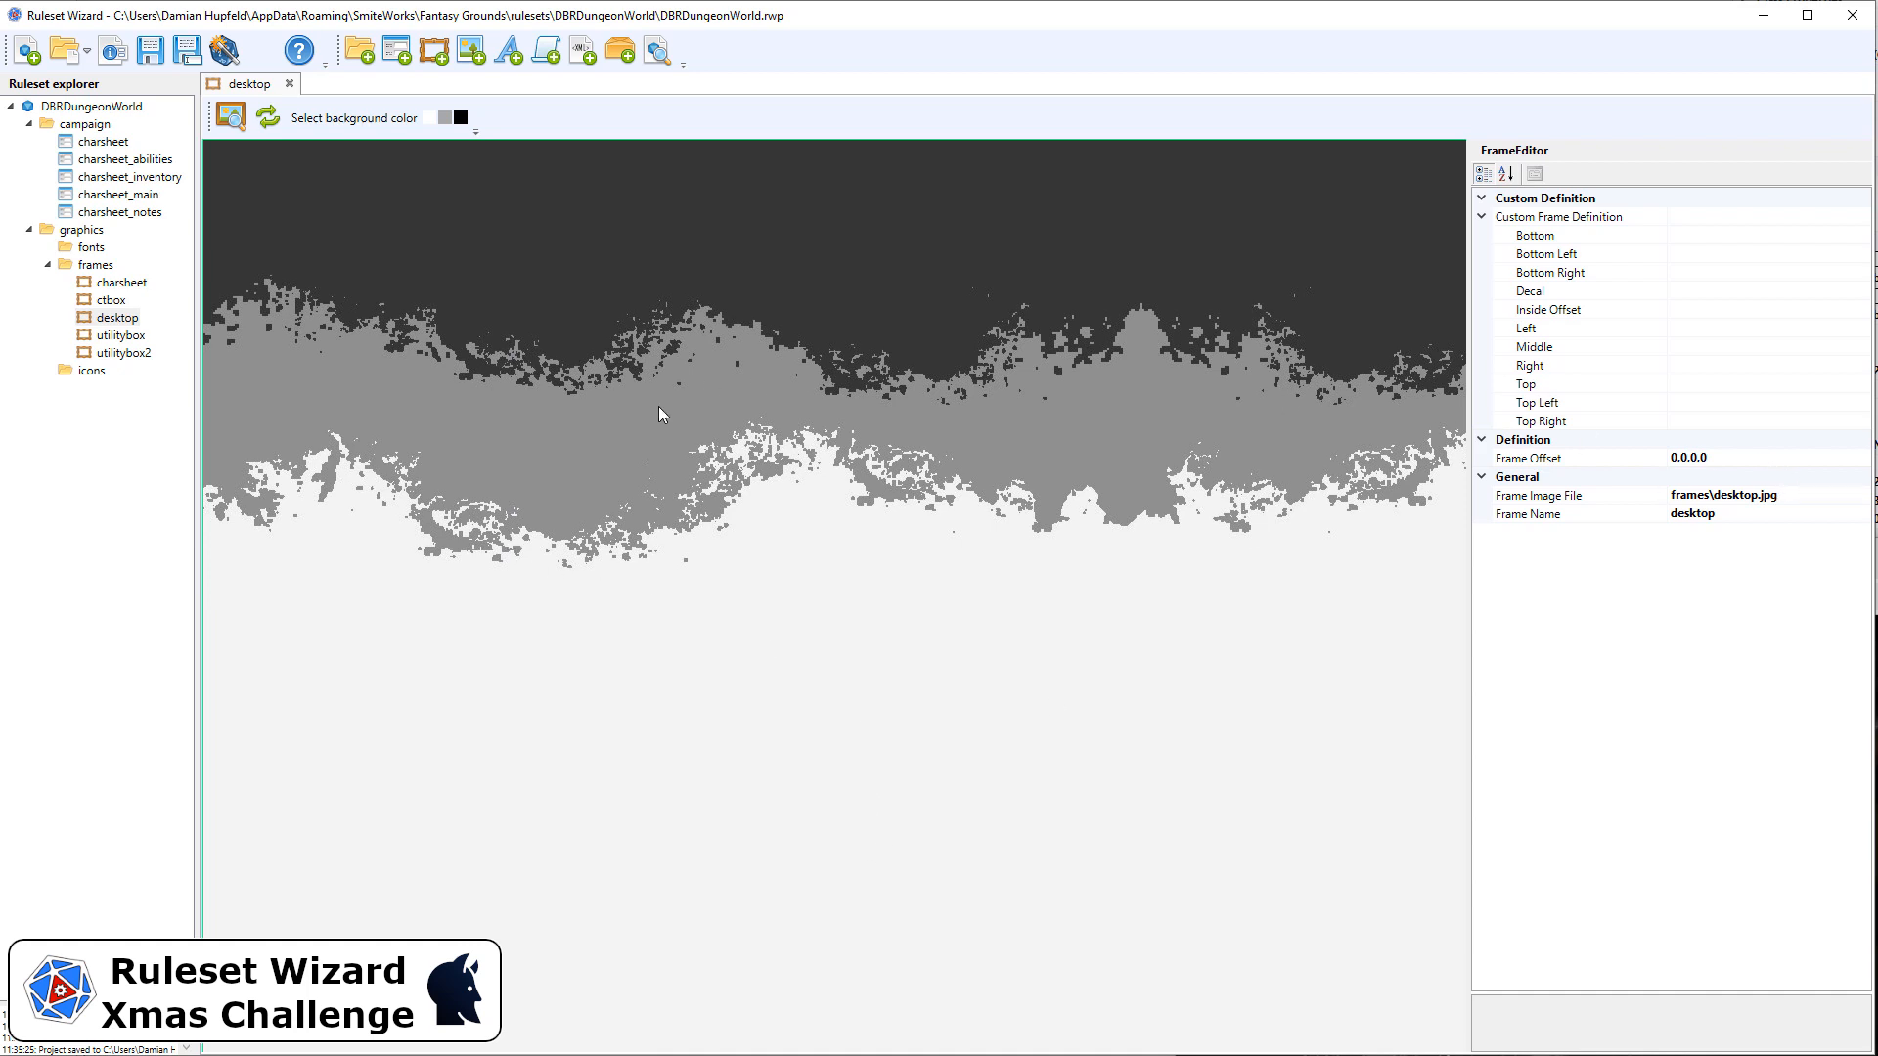
left_click(1714, 460)
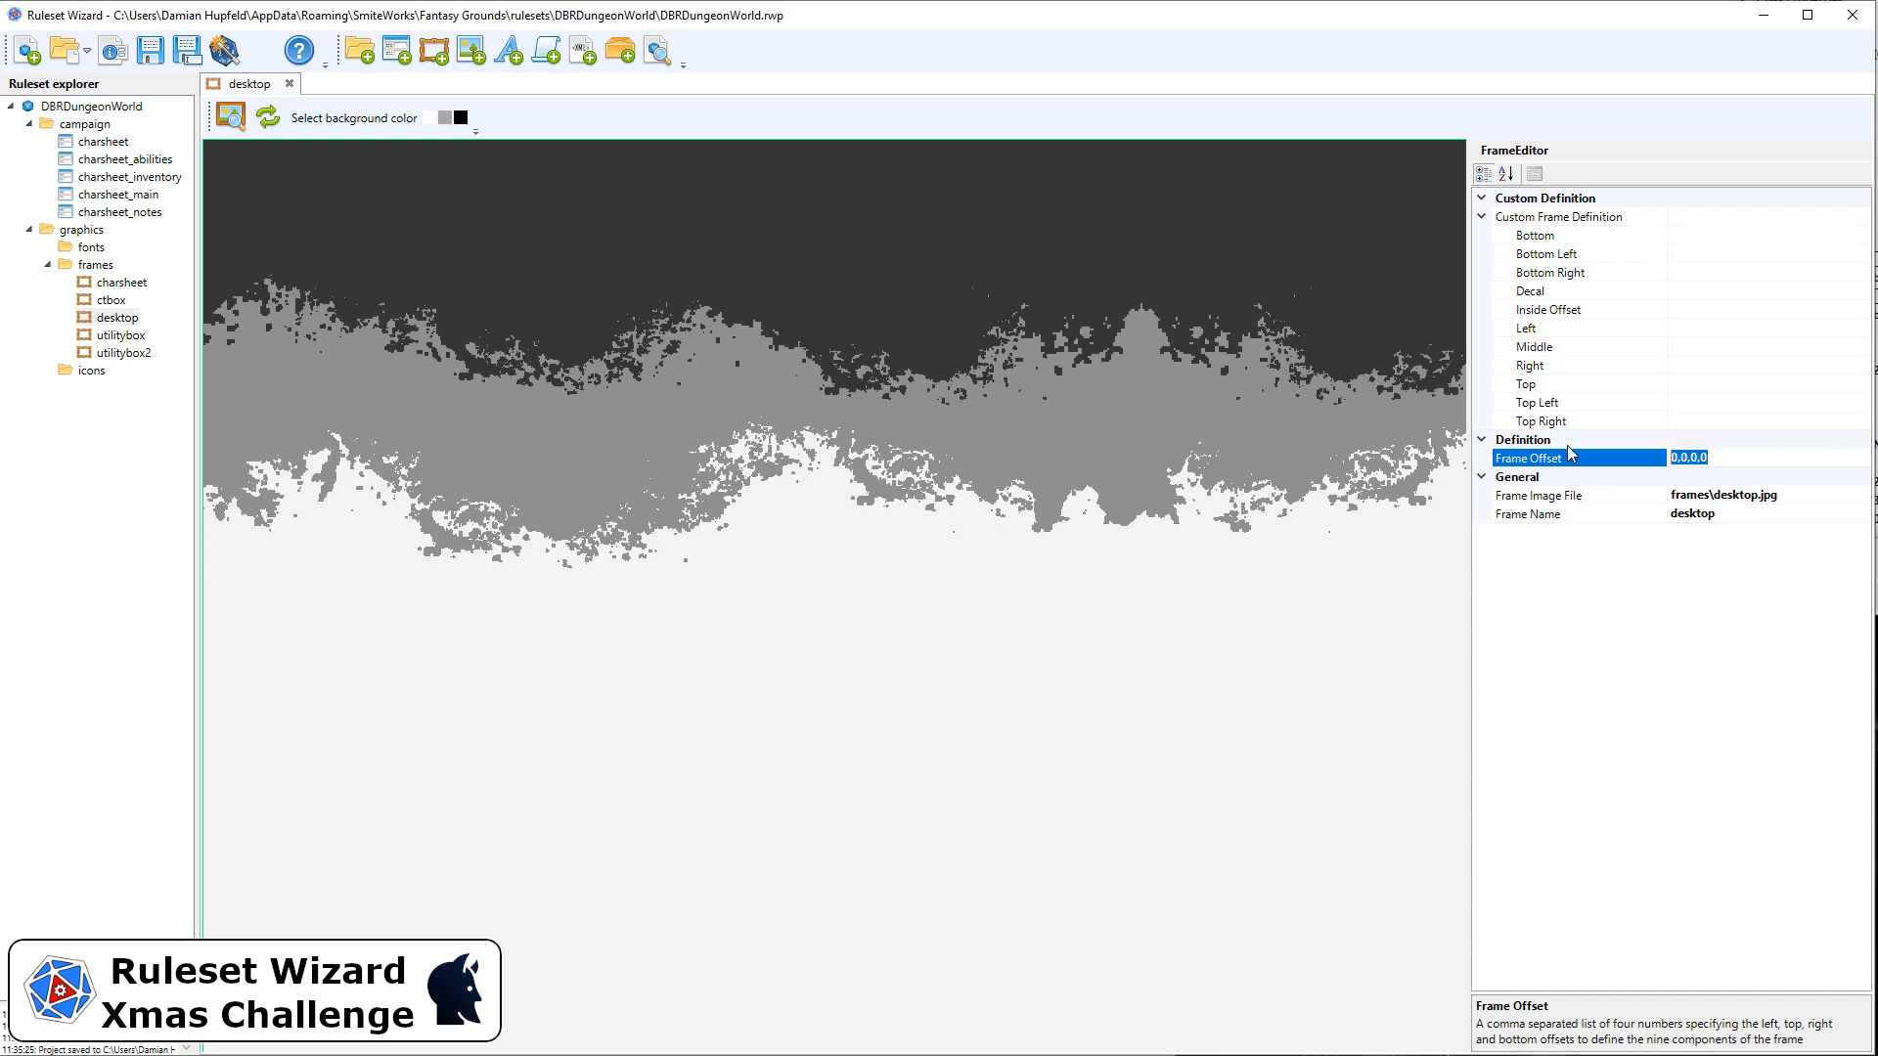
type("0,500,0,100")
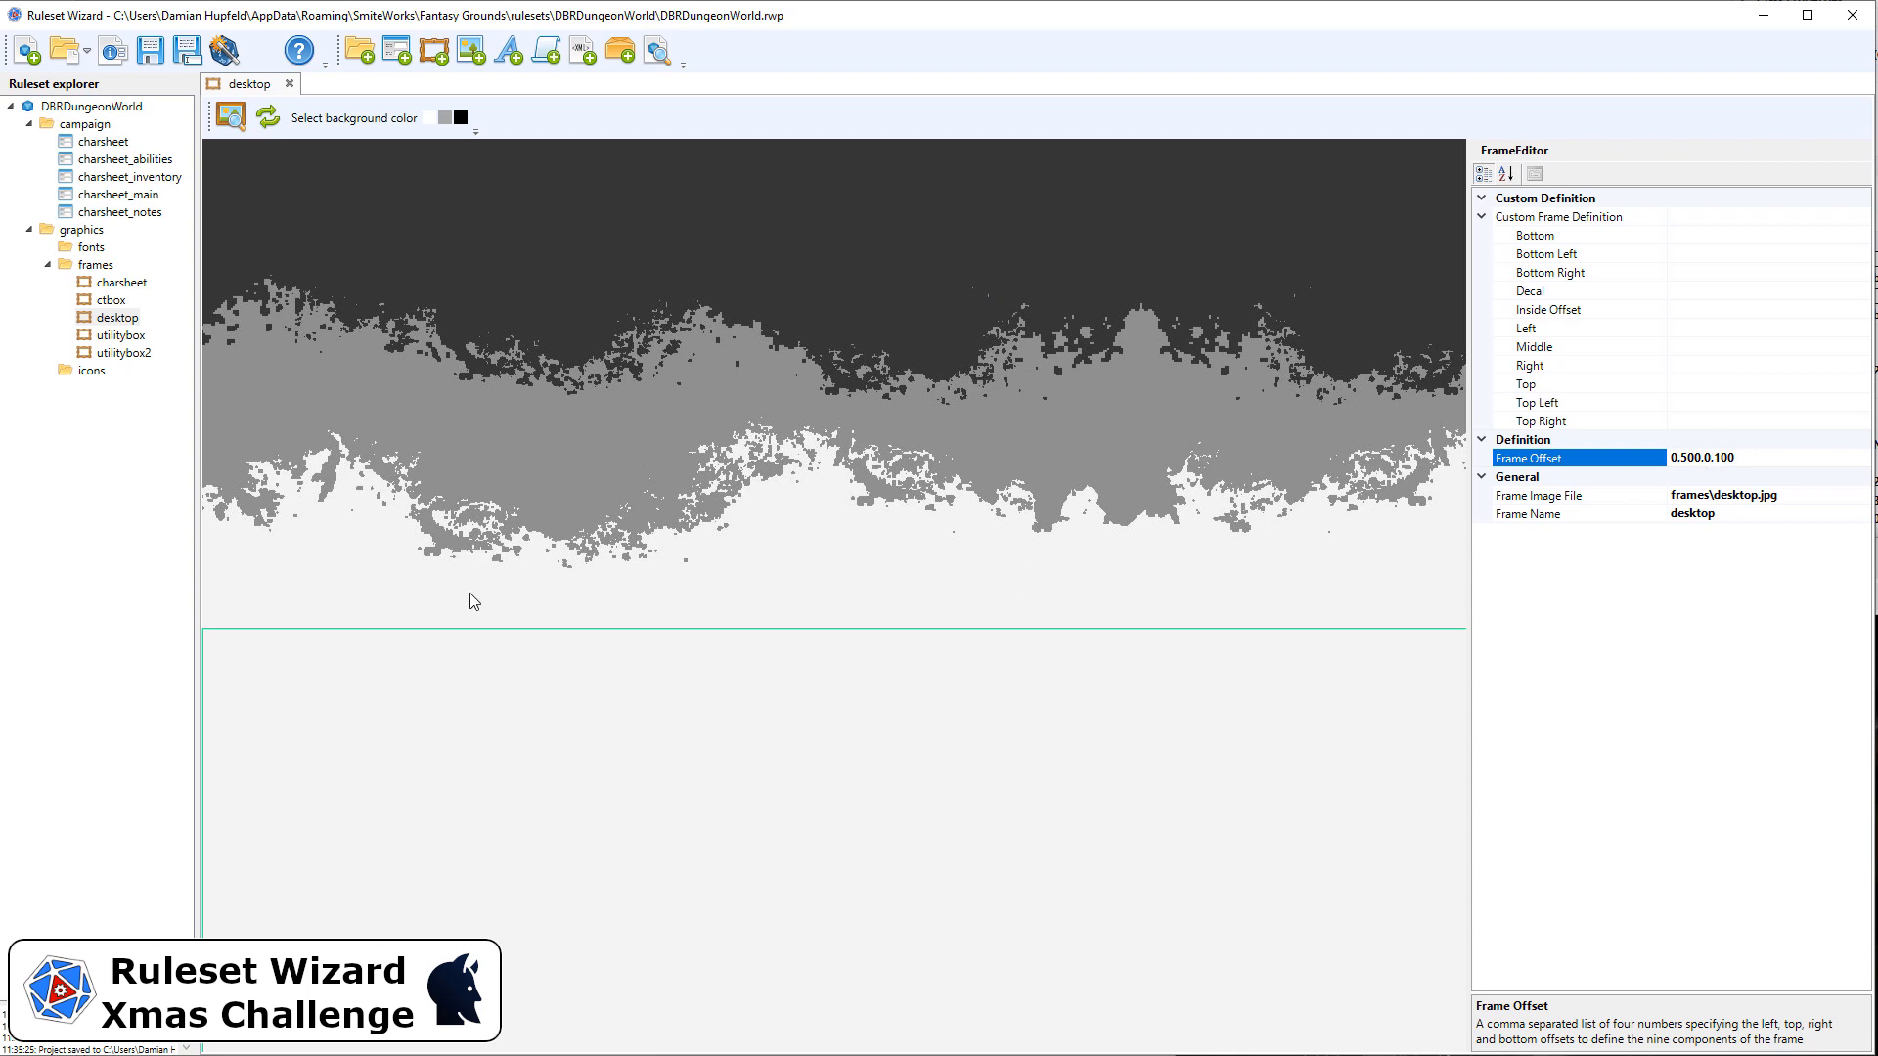
Change the desktop frame's top offset to 450 so that the Frame Offset reads 0,450,0,100.
left_click(1694, 459)
key("BackSpace")
key("BackSpace")
type("45")
key("Return")
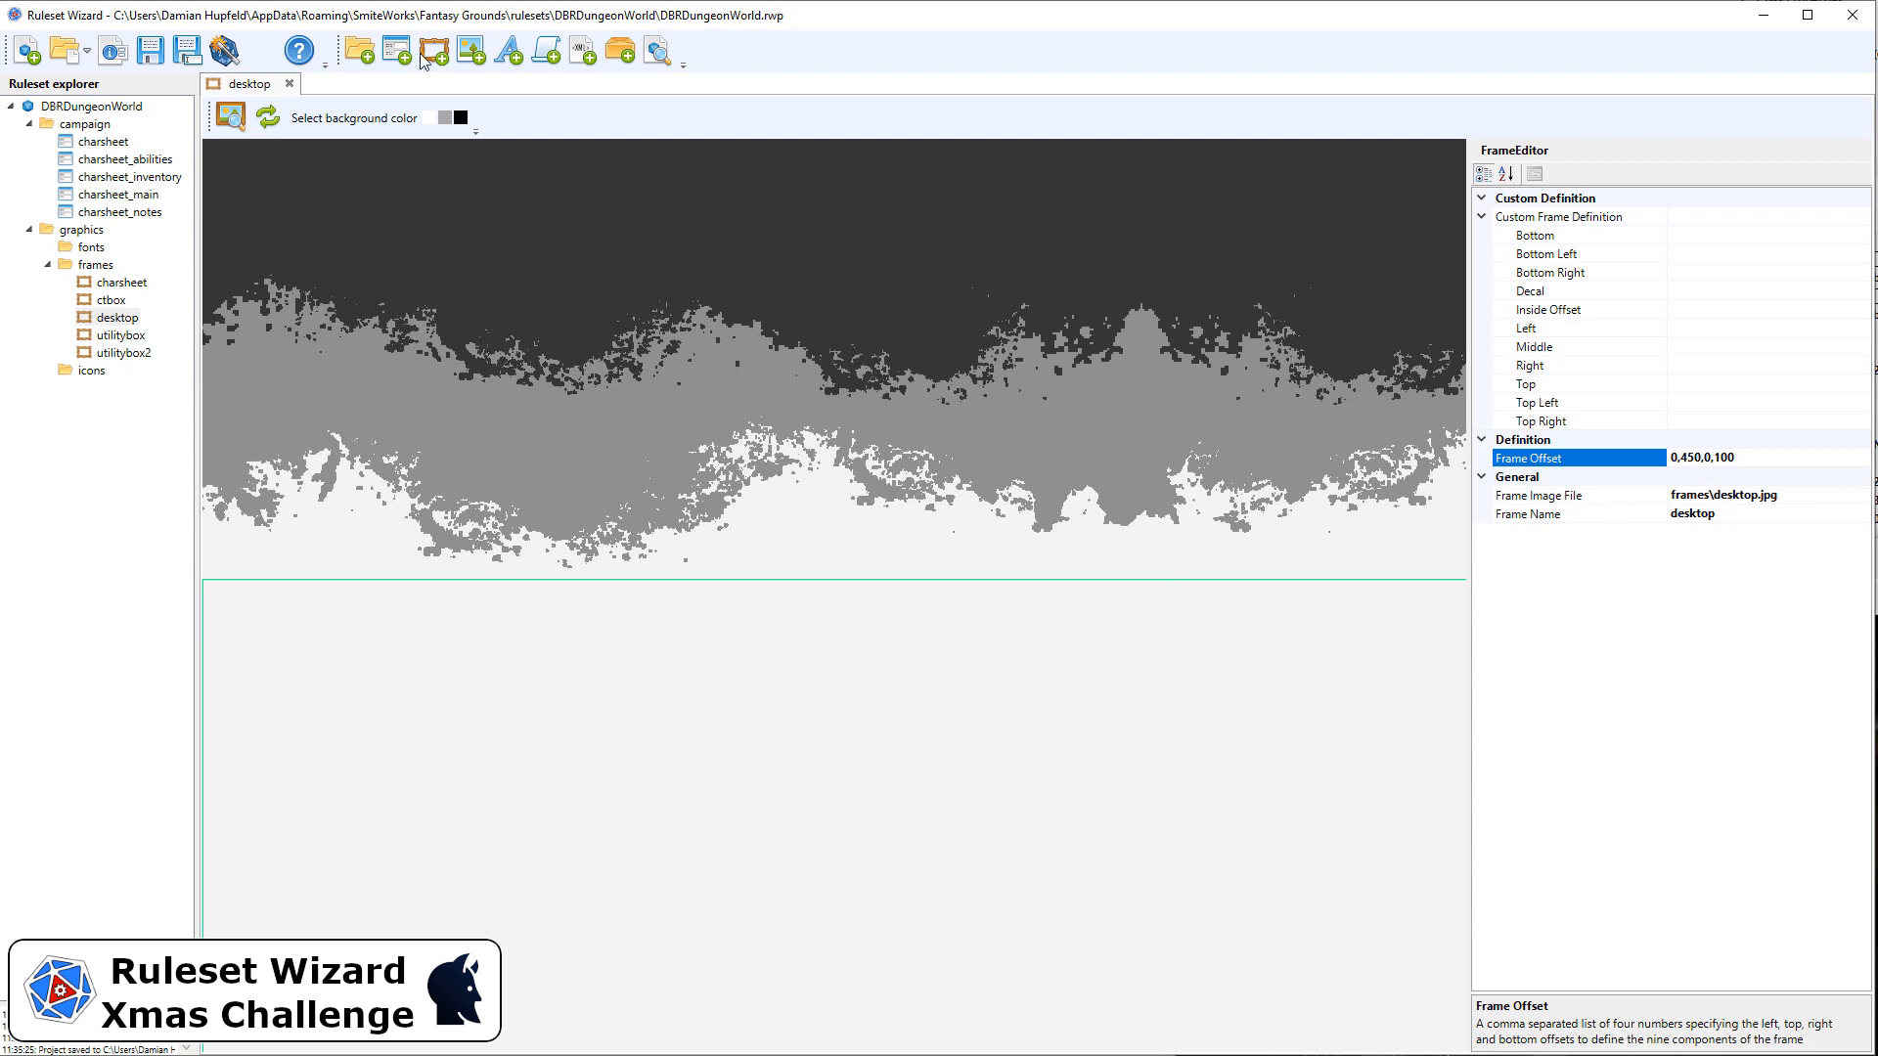
Preview the desktop frame at several enlarged sizes to check how its upper and lower edges stretch, and close the preview.
left_click(233, 118)
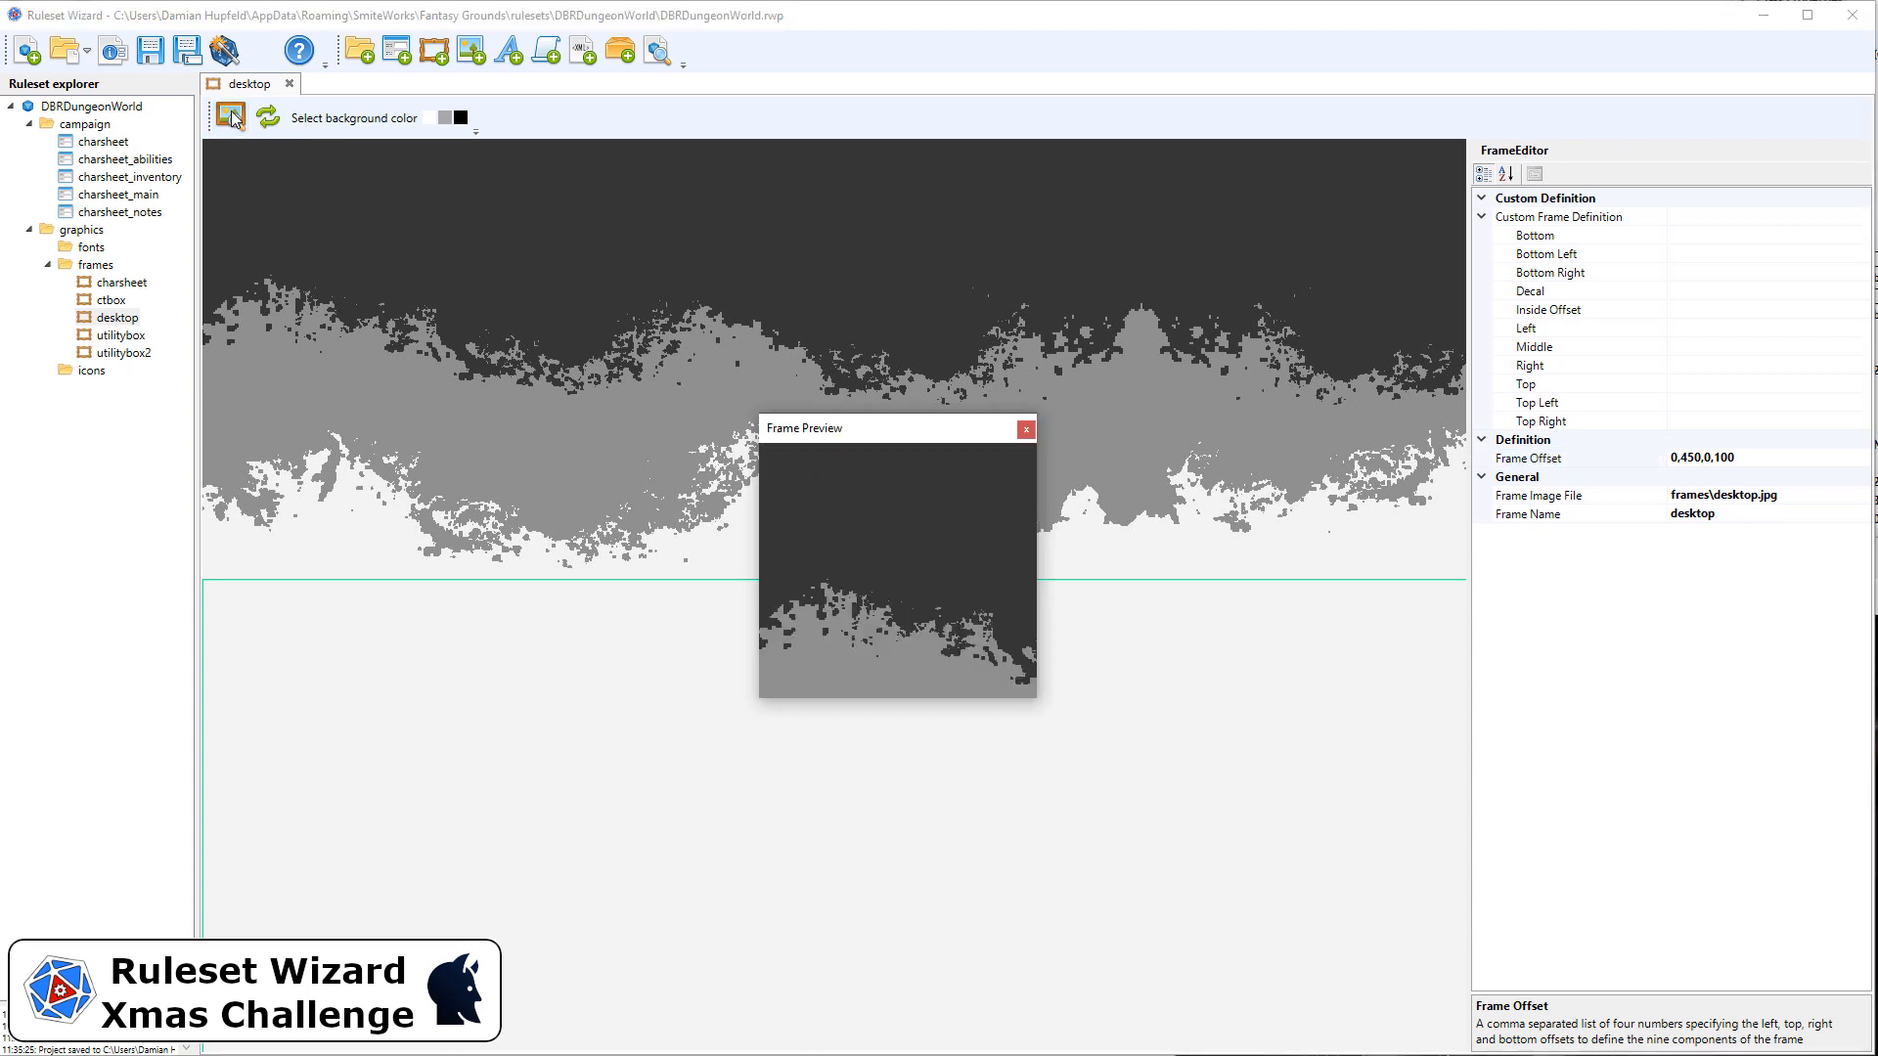
left_click_drag(844, 428, 484, 82)
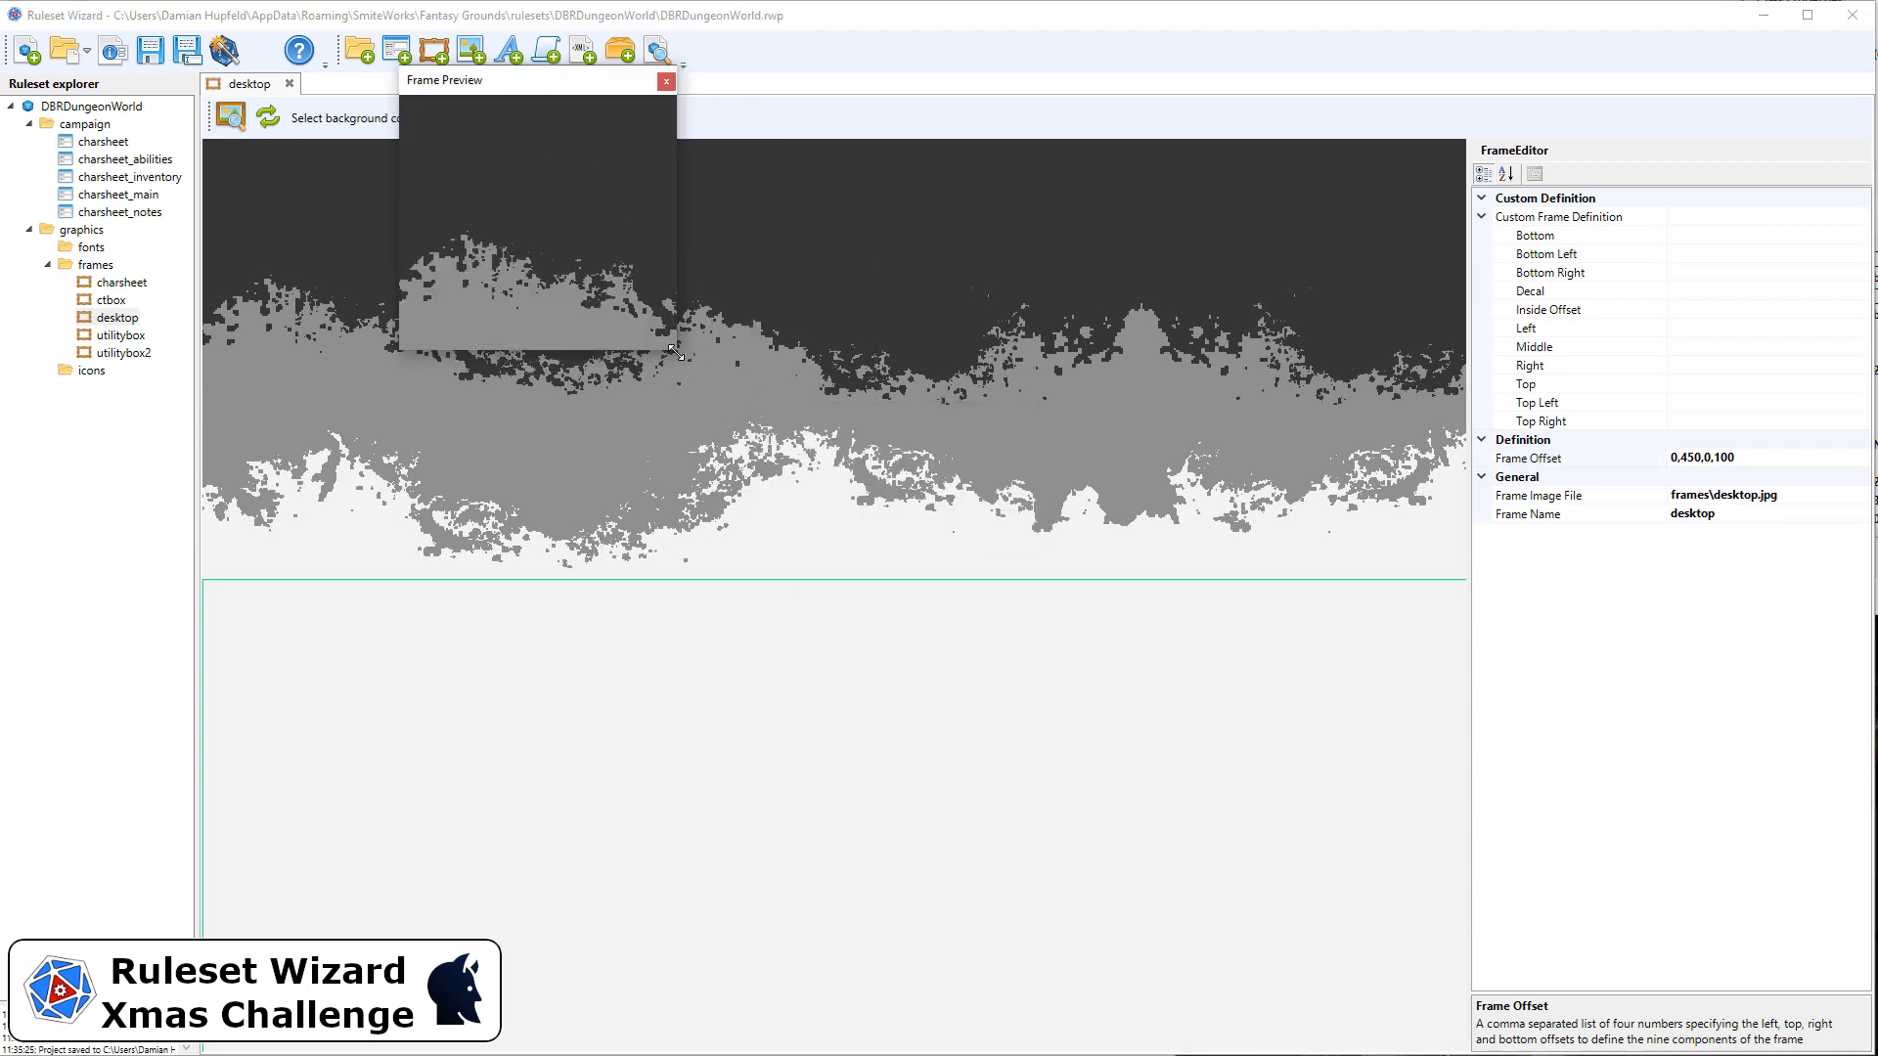
left_click_drag(676, 349, 1076, 986)
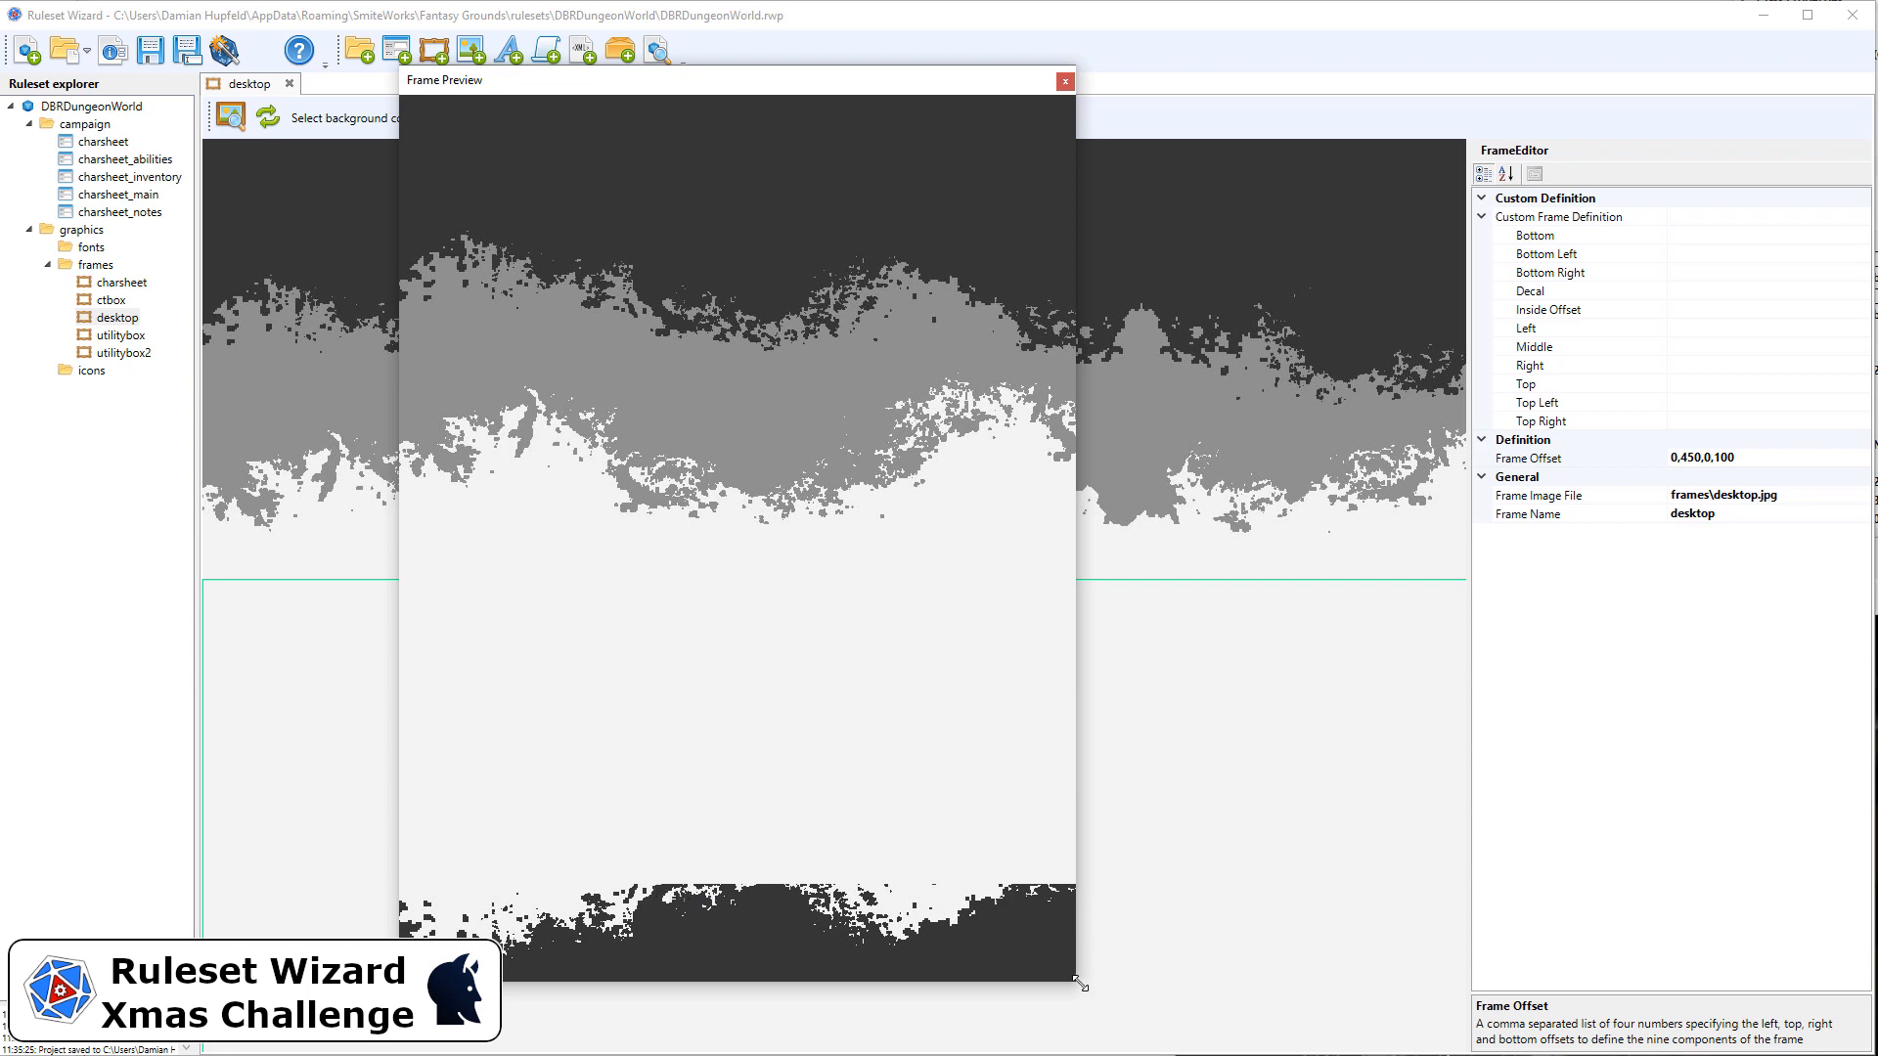
left_click_drag(1077, 978, 1636, 973)
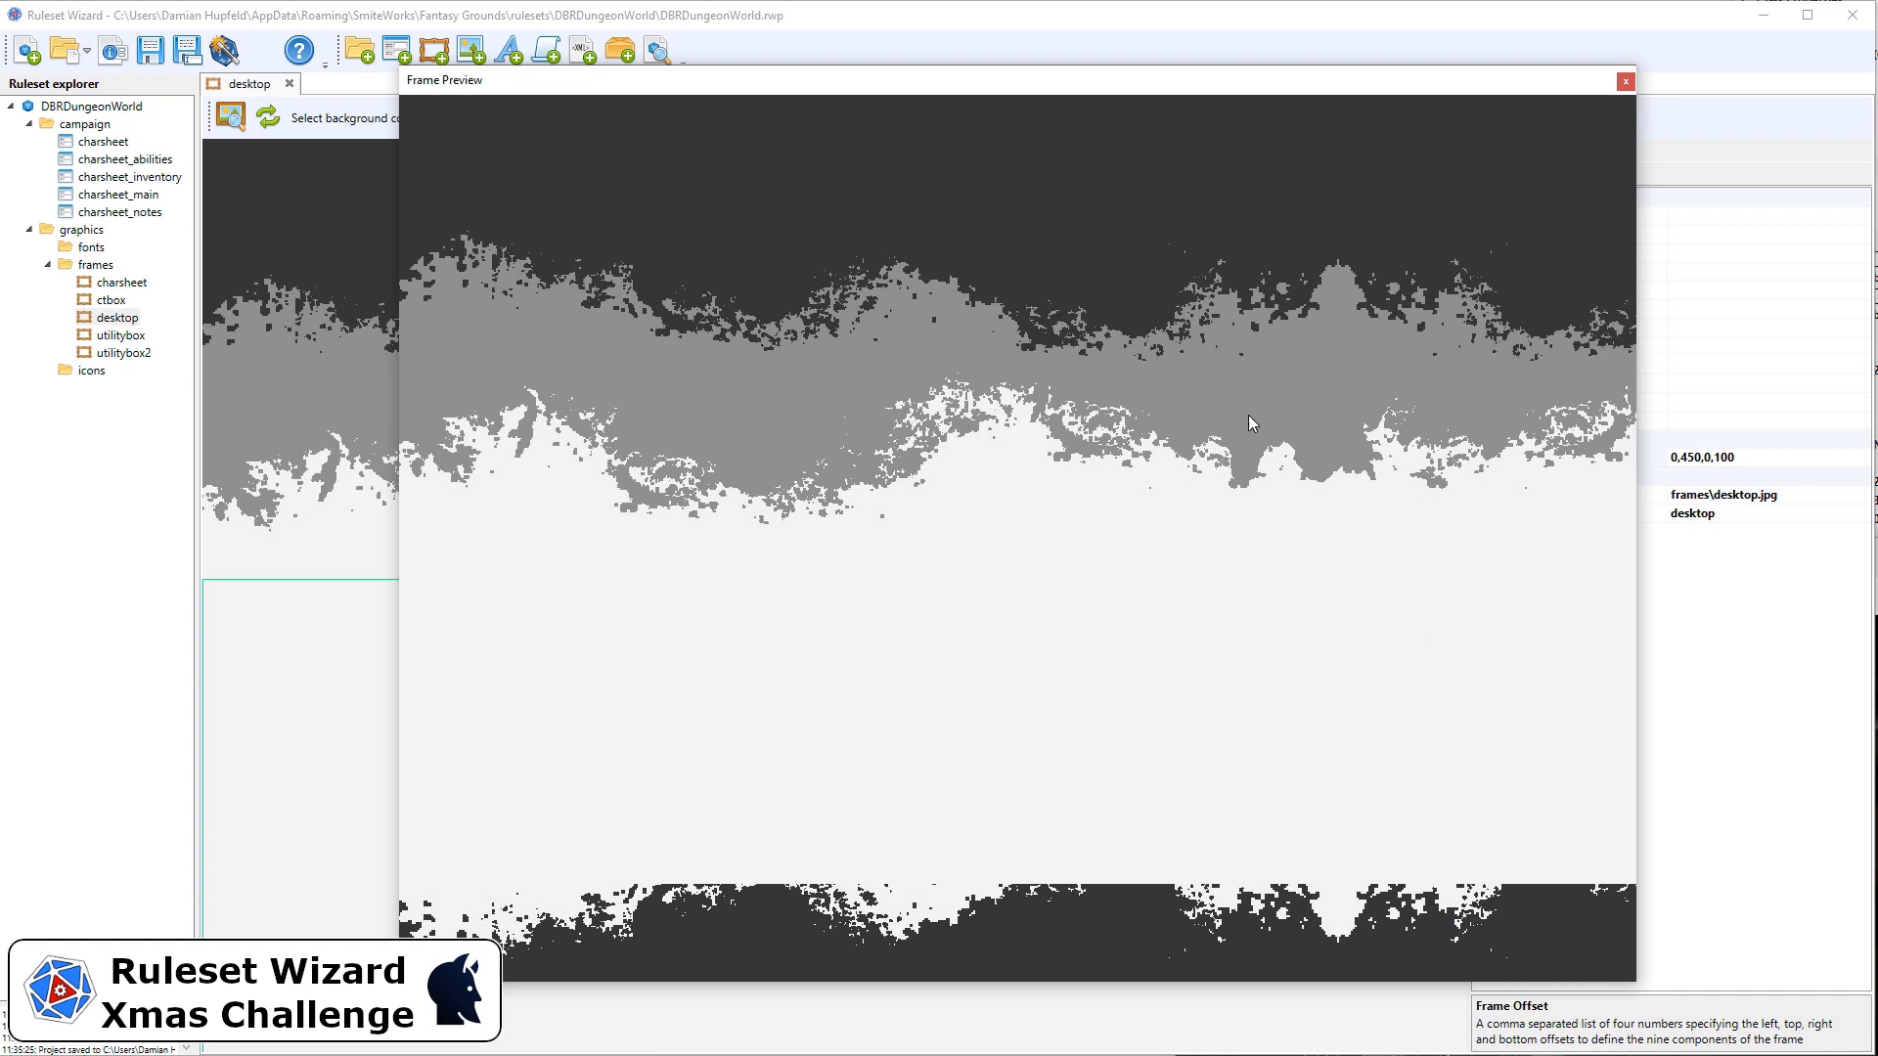
left_click(1626, 82)
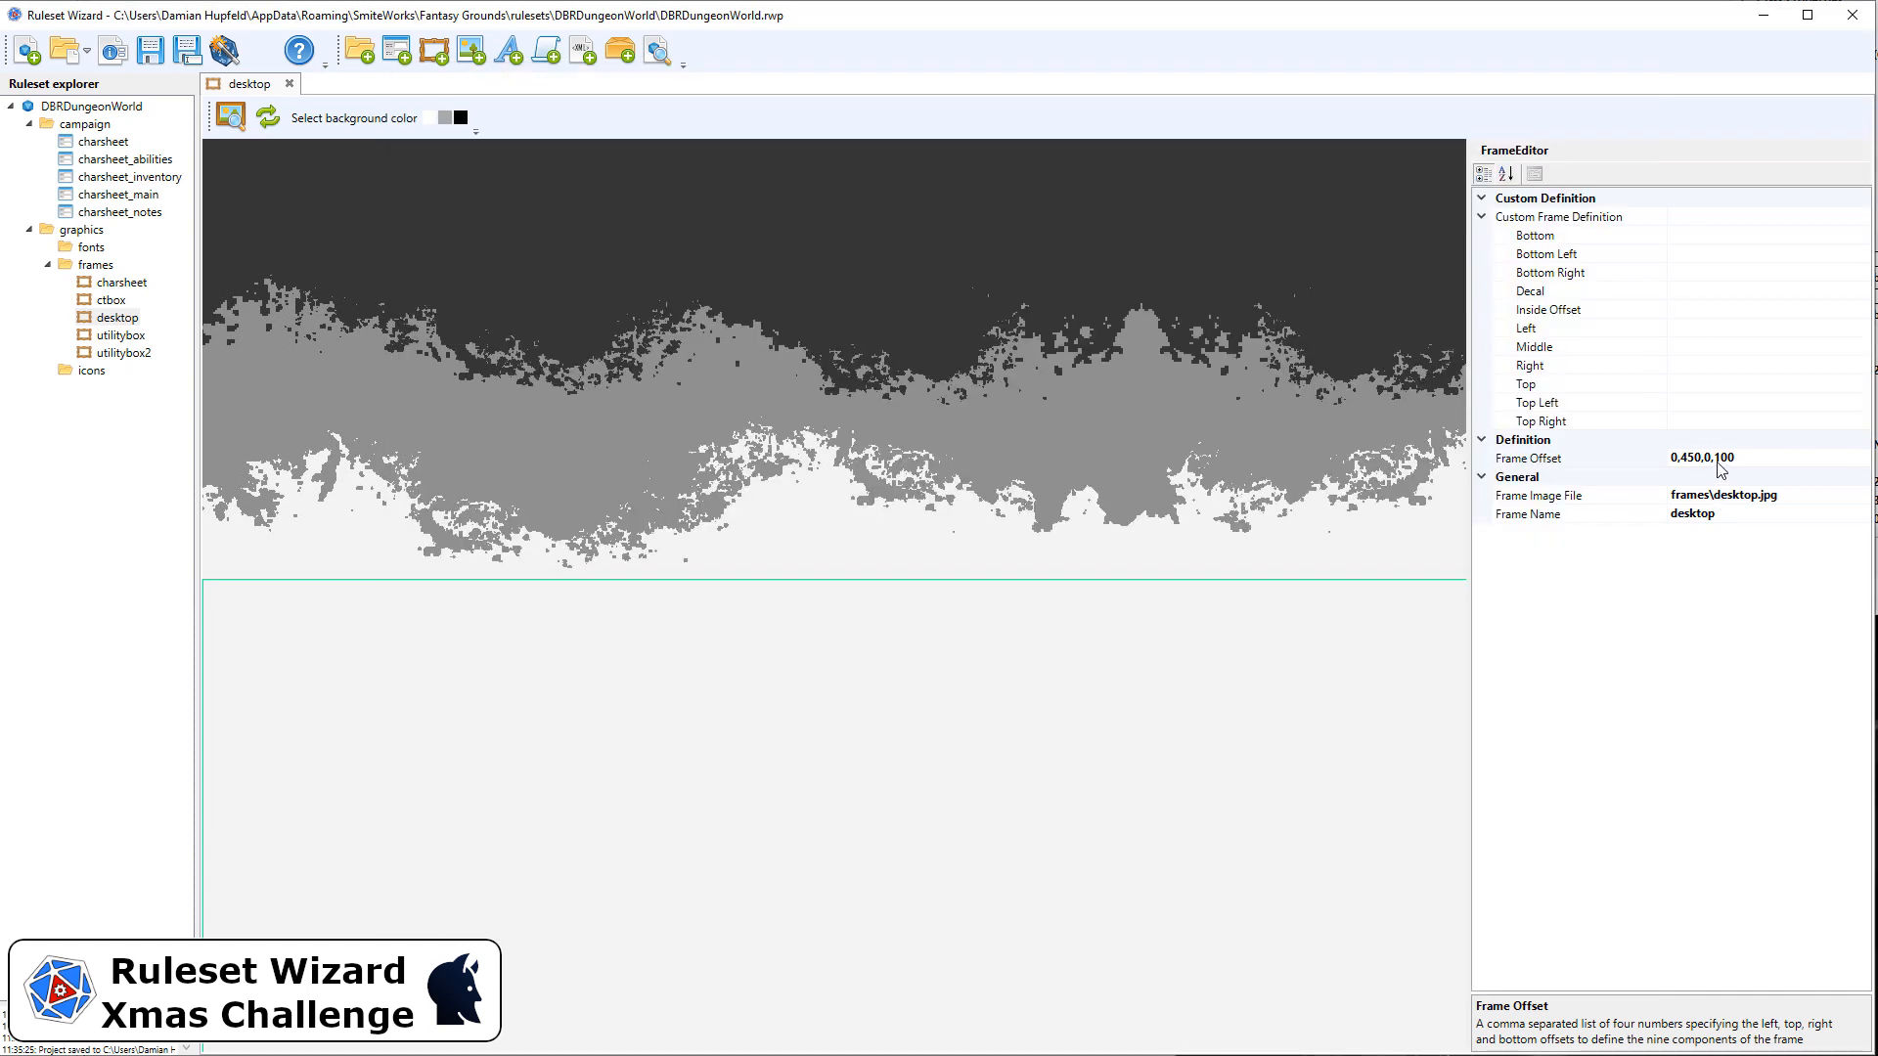
Set the desktop frame's bottom offset to 150, keeping the other offsets.
left_click(1728, 458)
left_click_drag(1721, 457, 1728, 456)
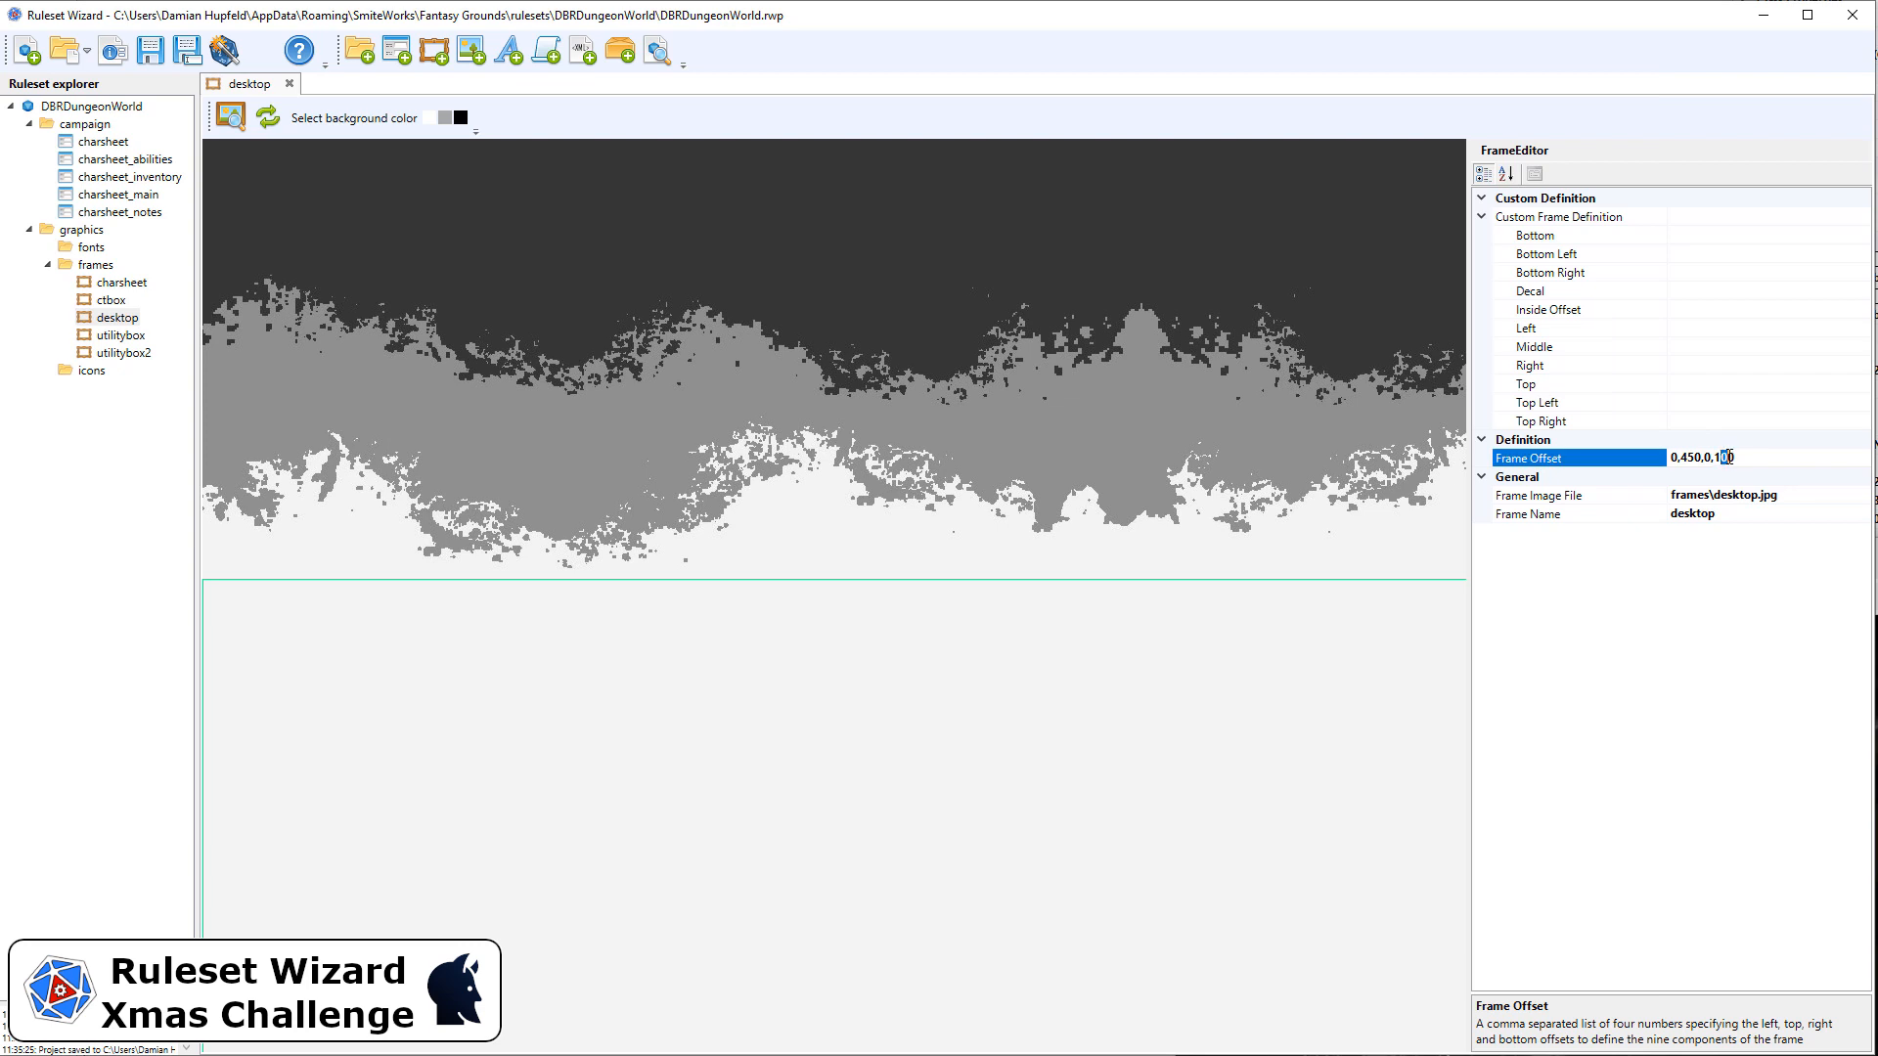
type("5")
key("Return")
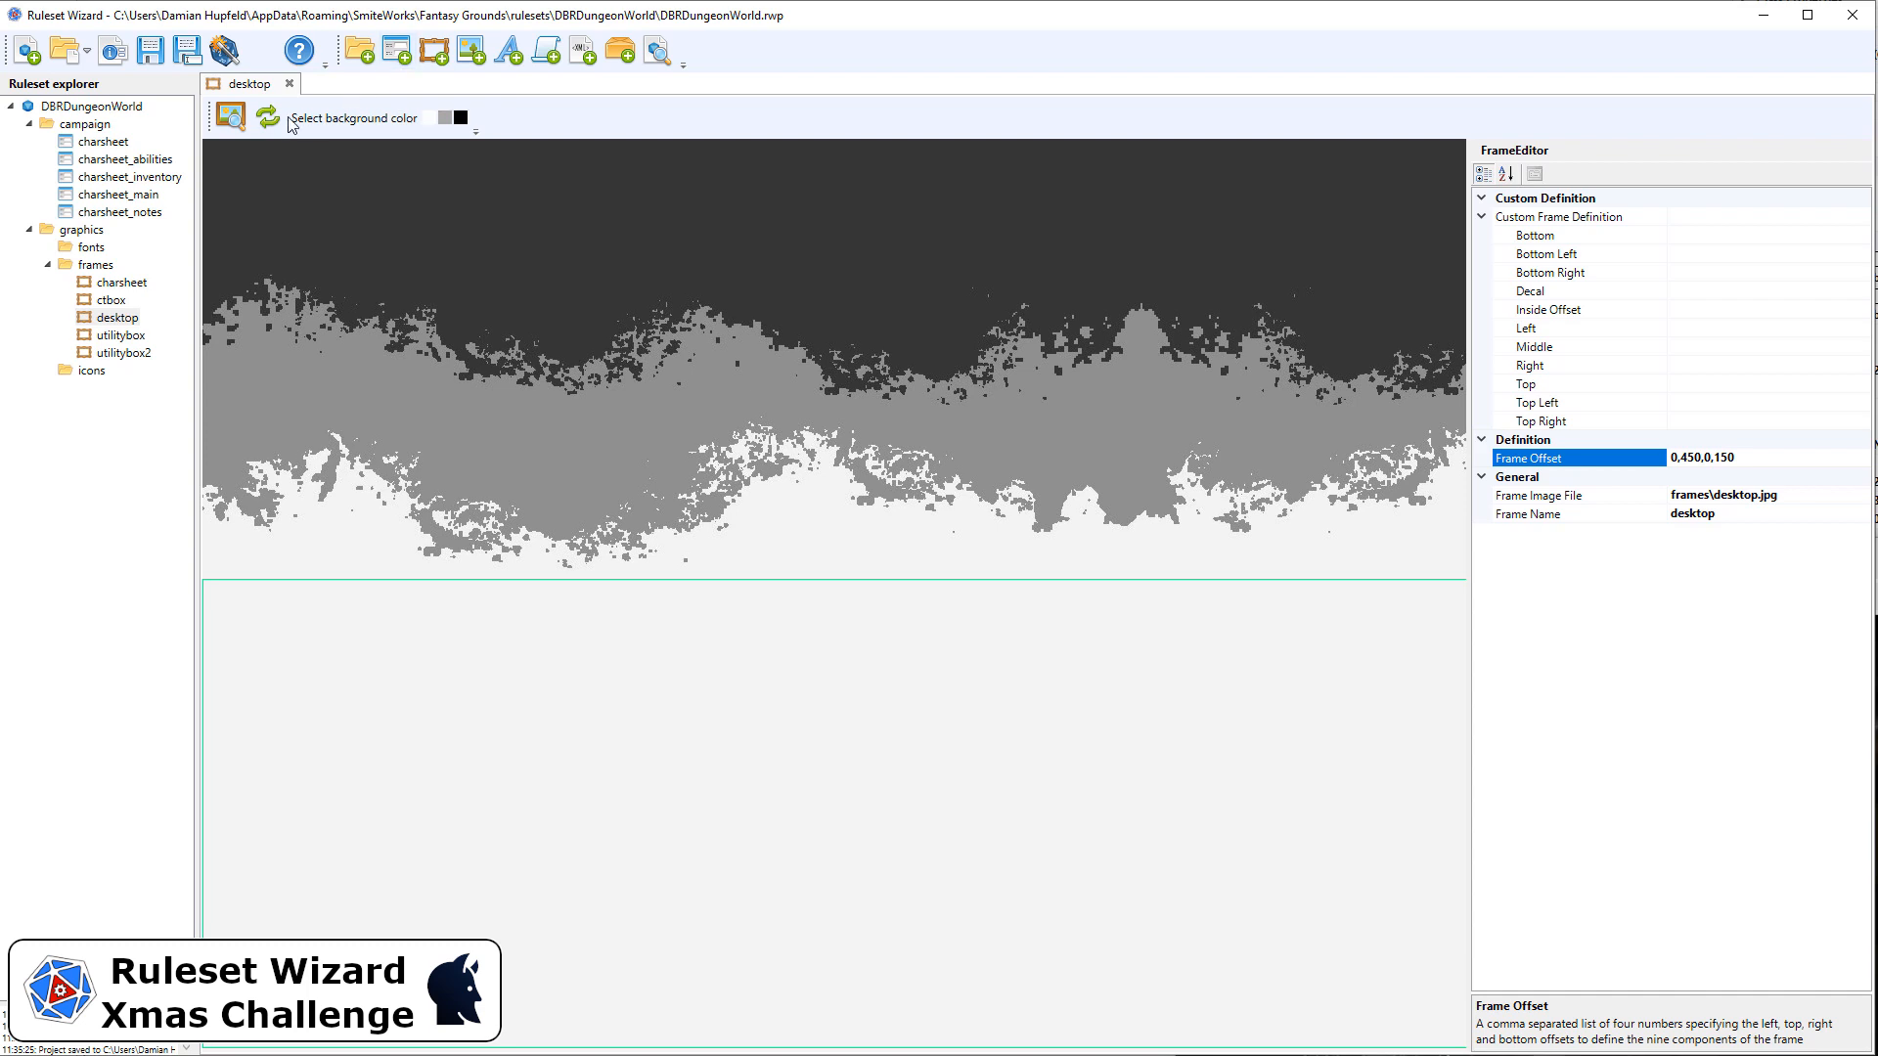
Preview the desktop frame again at a large size to check its bottom edge, and close the preview.
left_click(238, 119)
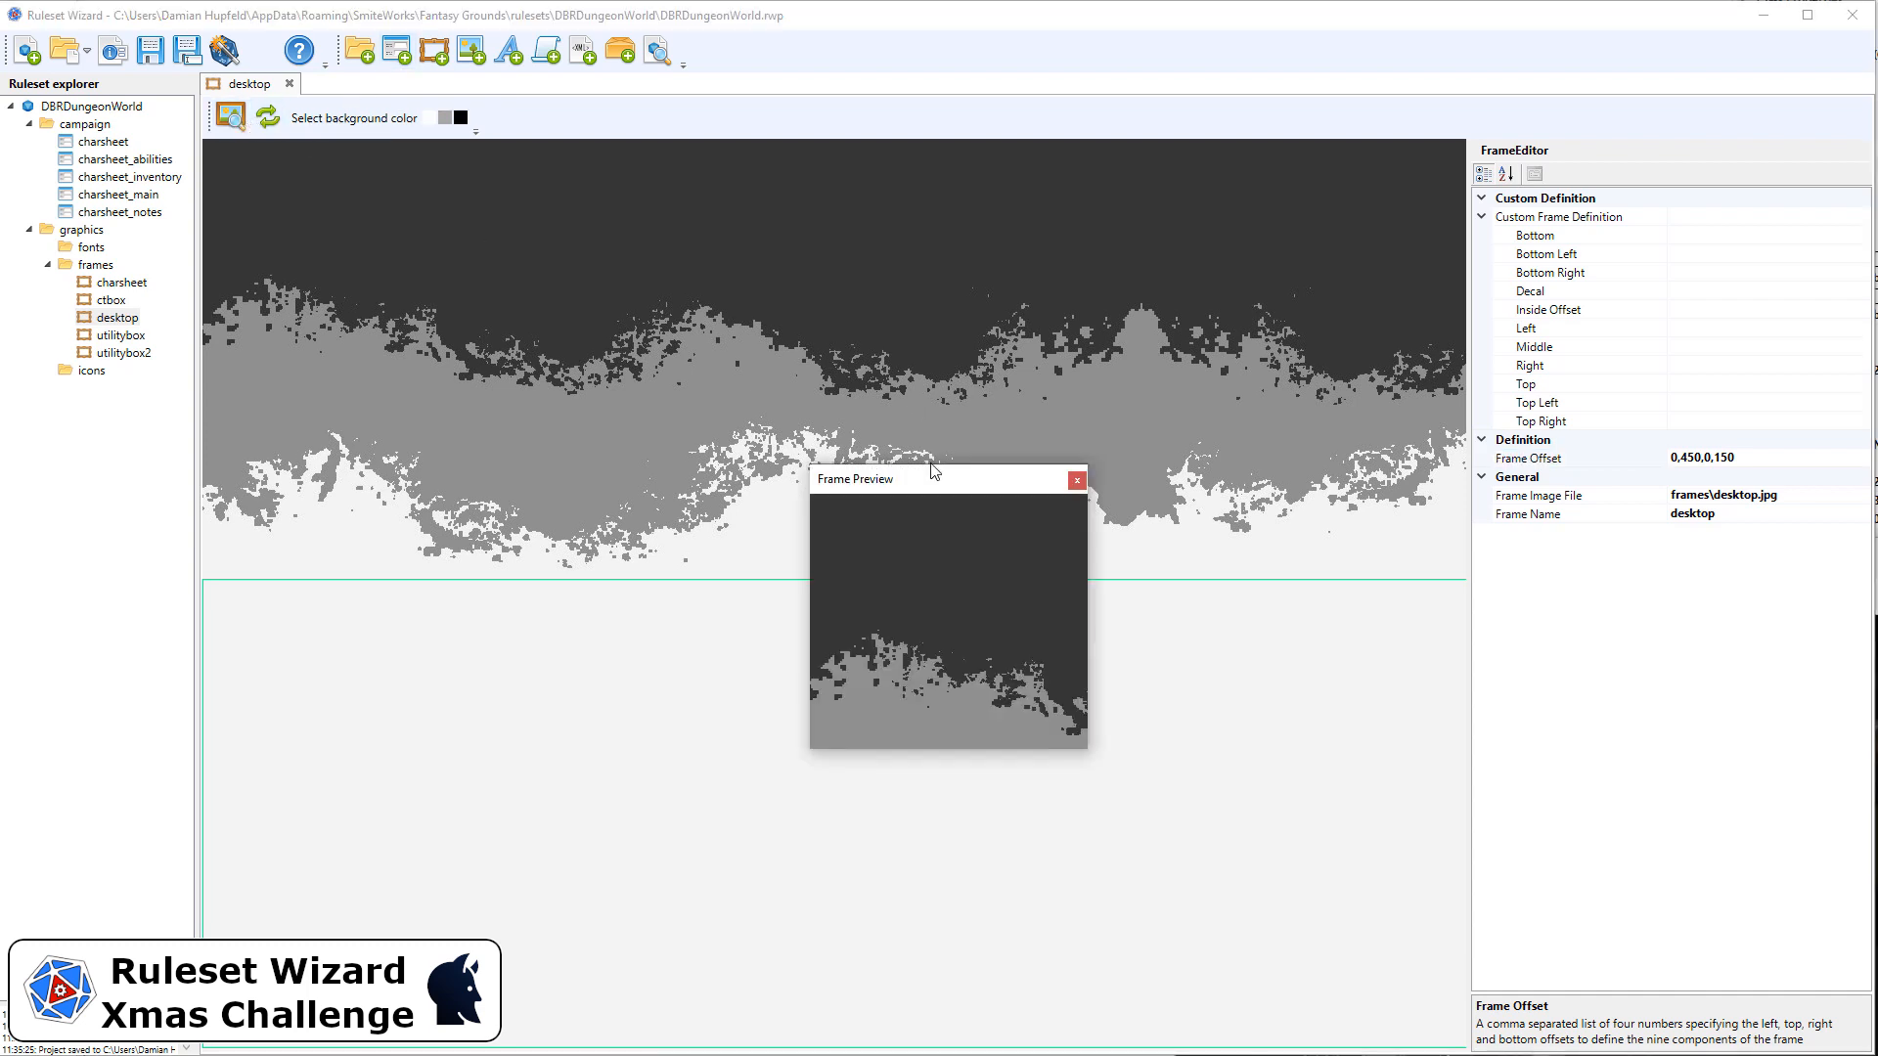
left_click_drag(920, 484, 492, 57)
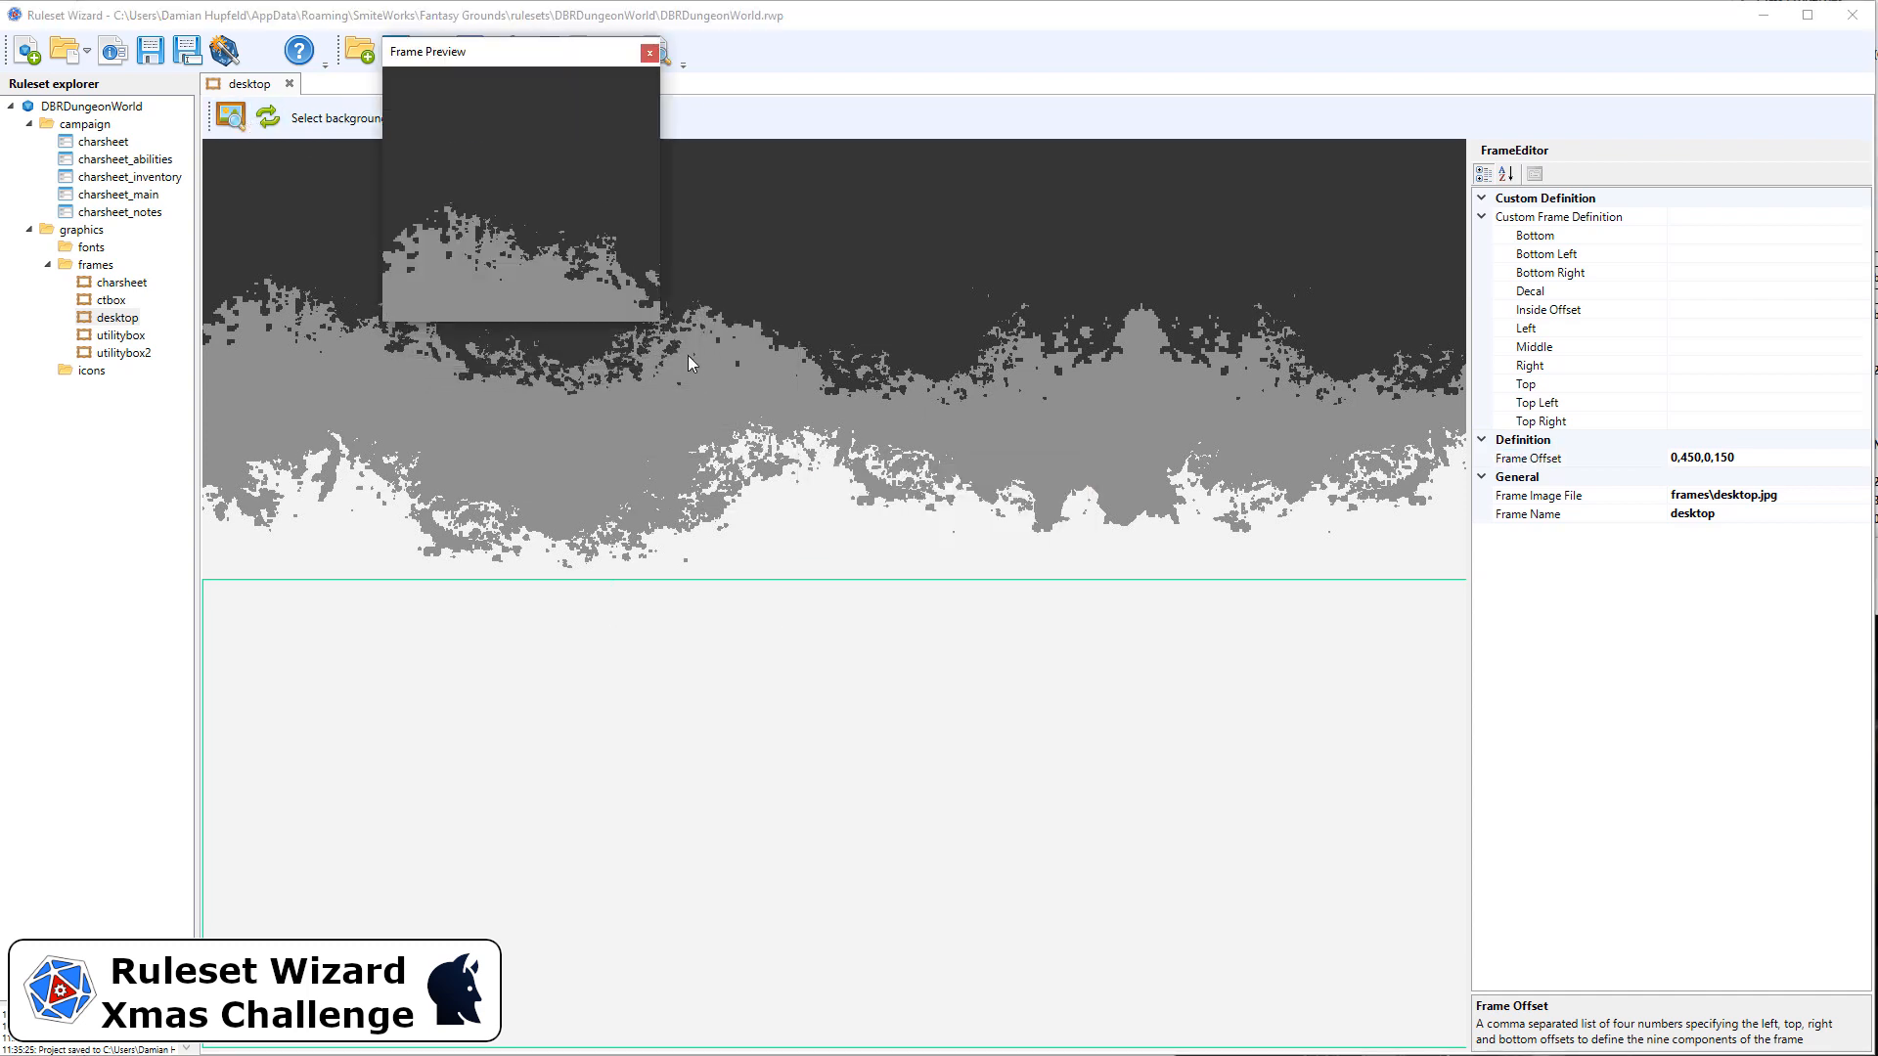
left_click_drag(704, 363, 1640, 1024)
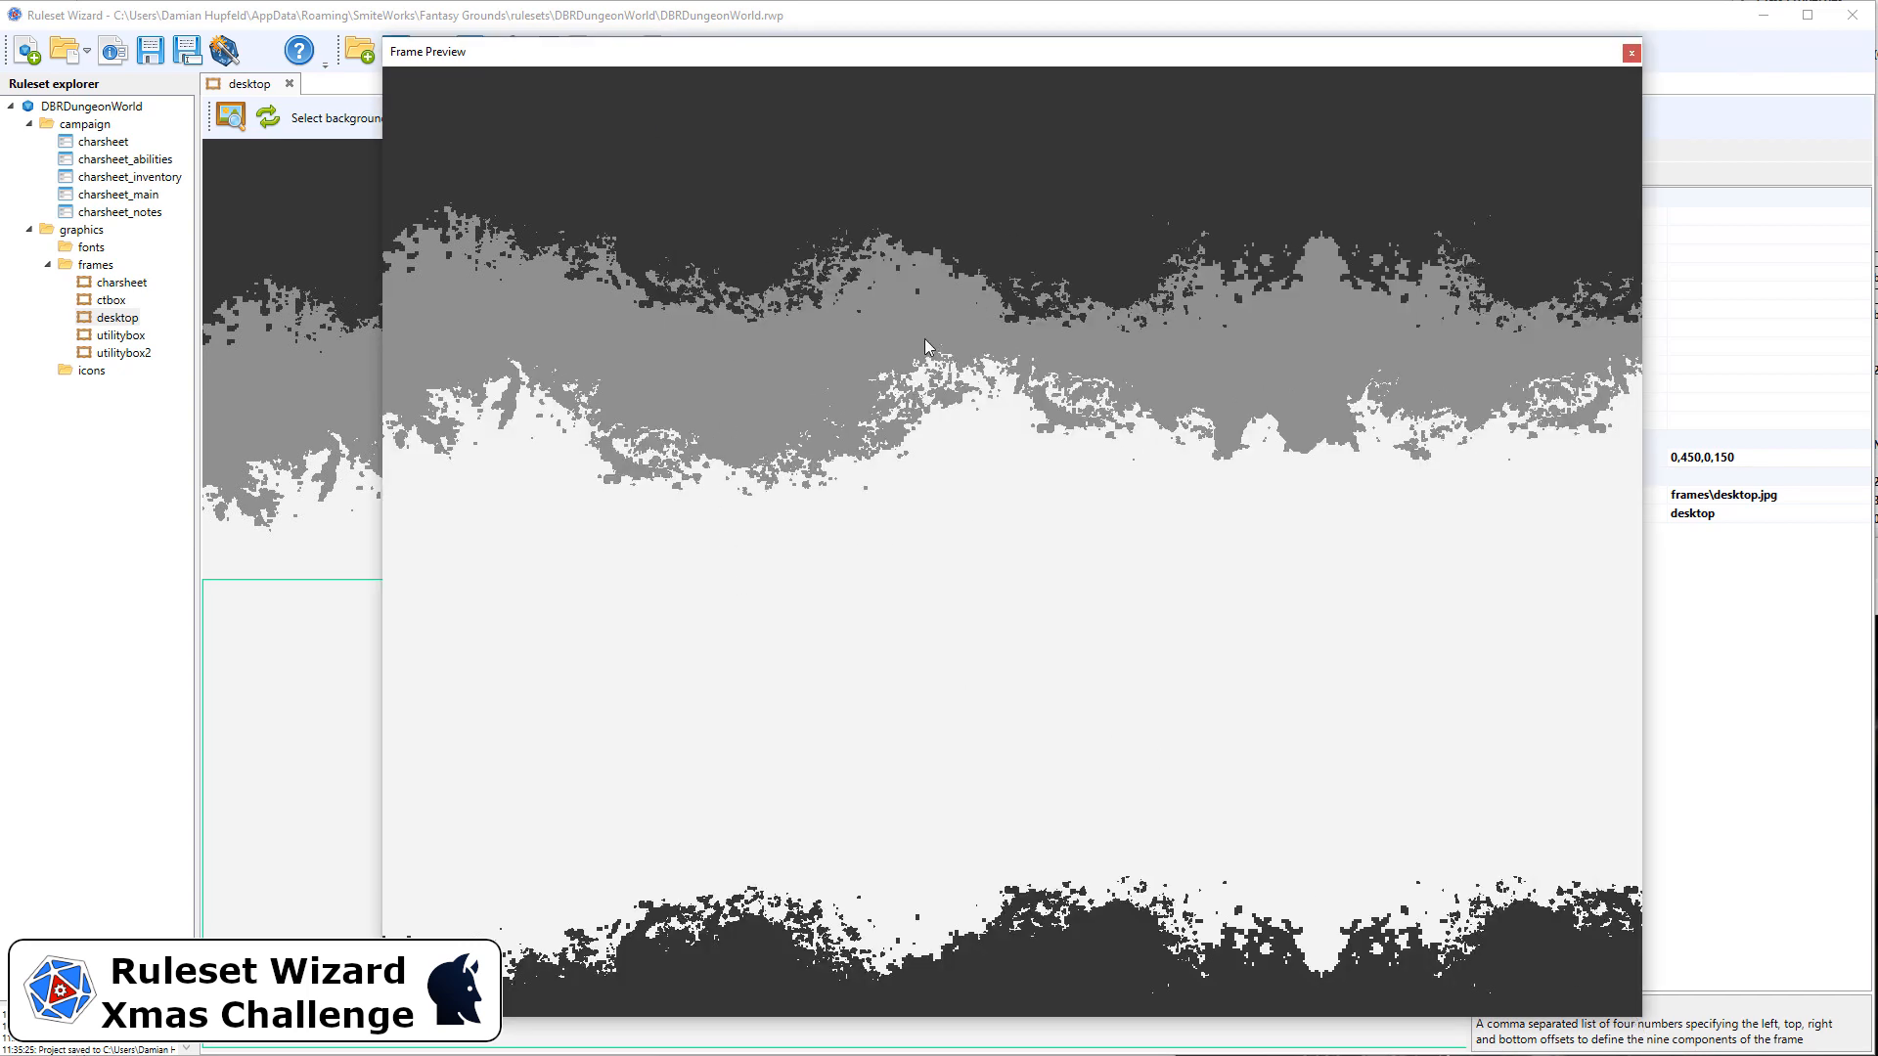
left_click(1630, 53)
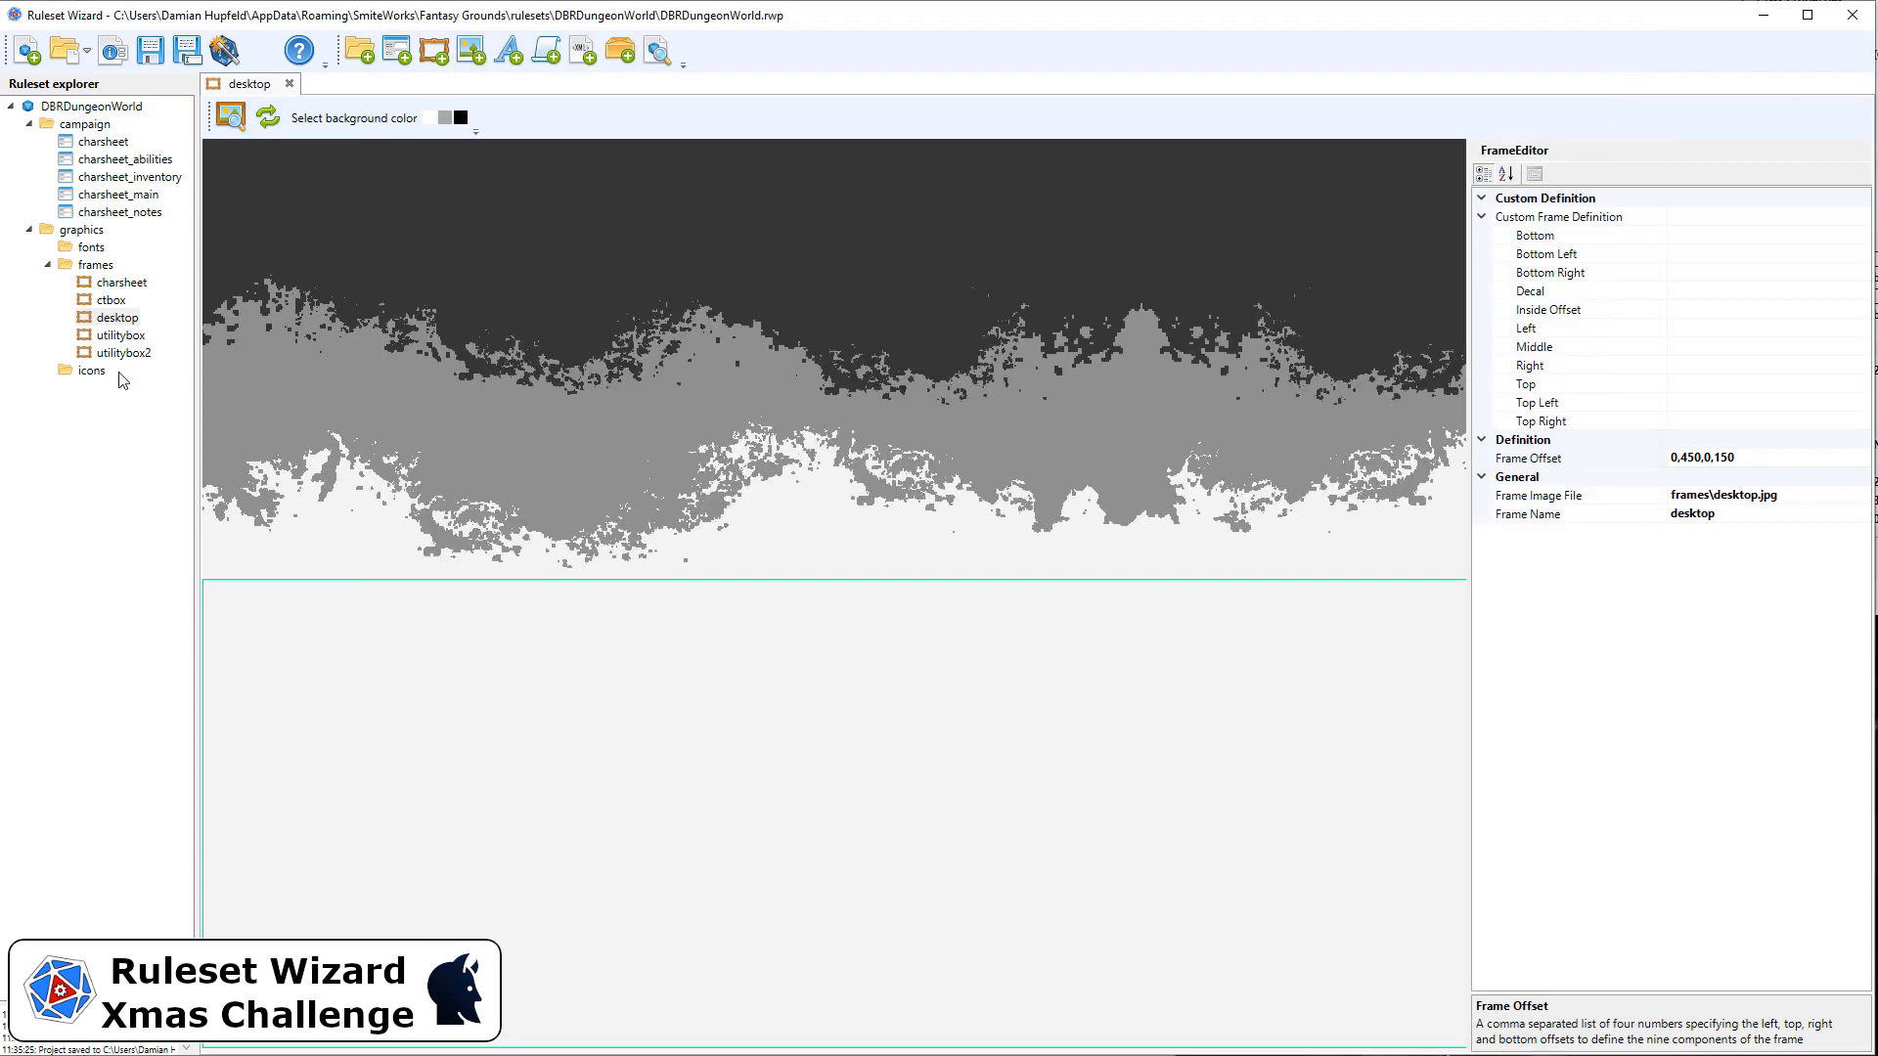
Open the charsheet frame from the graphics frames folder and set its Frame Offset to 5,400,5,5.
left_click(125, 286)
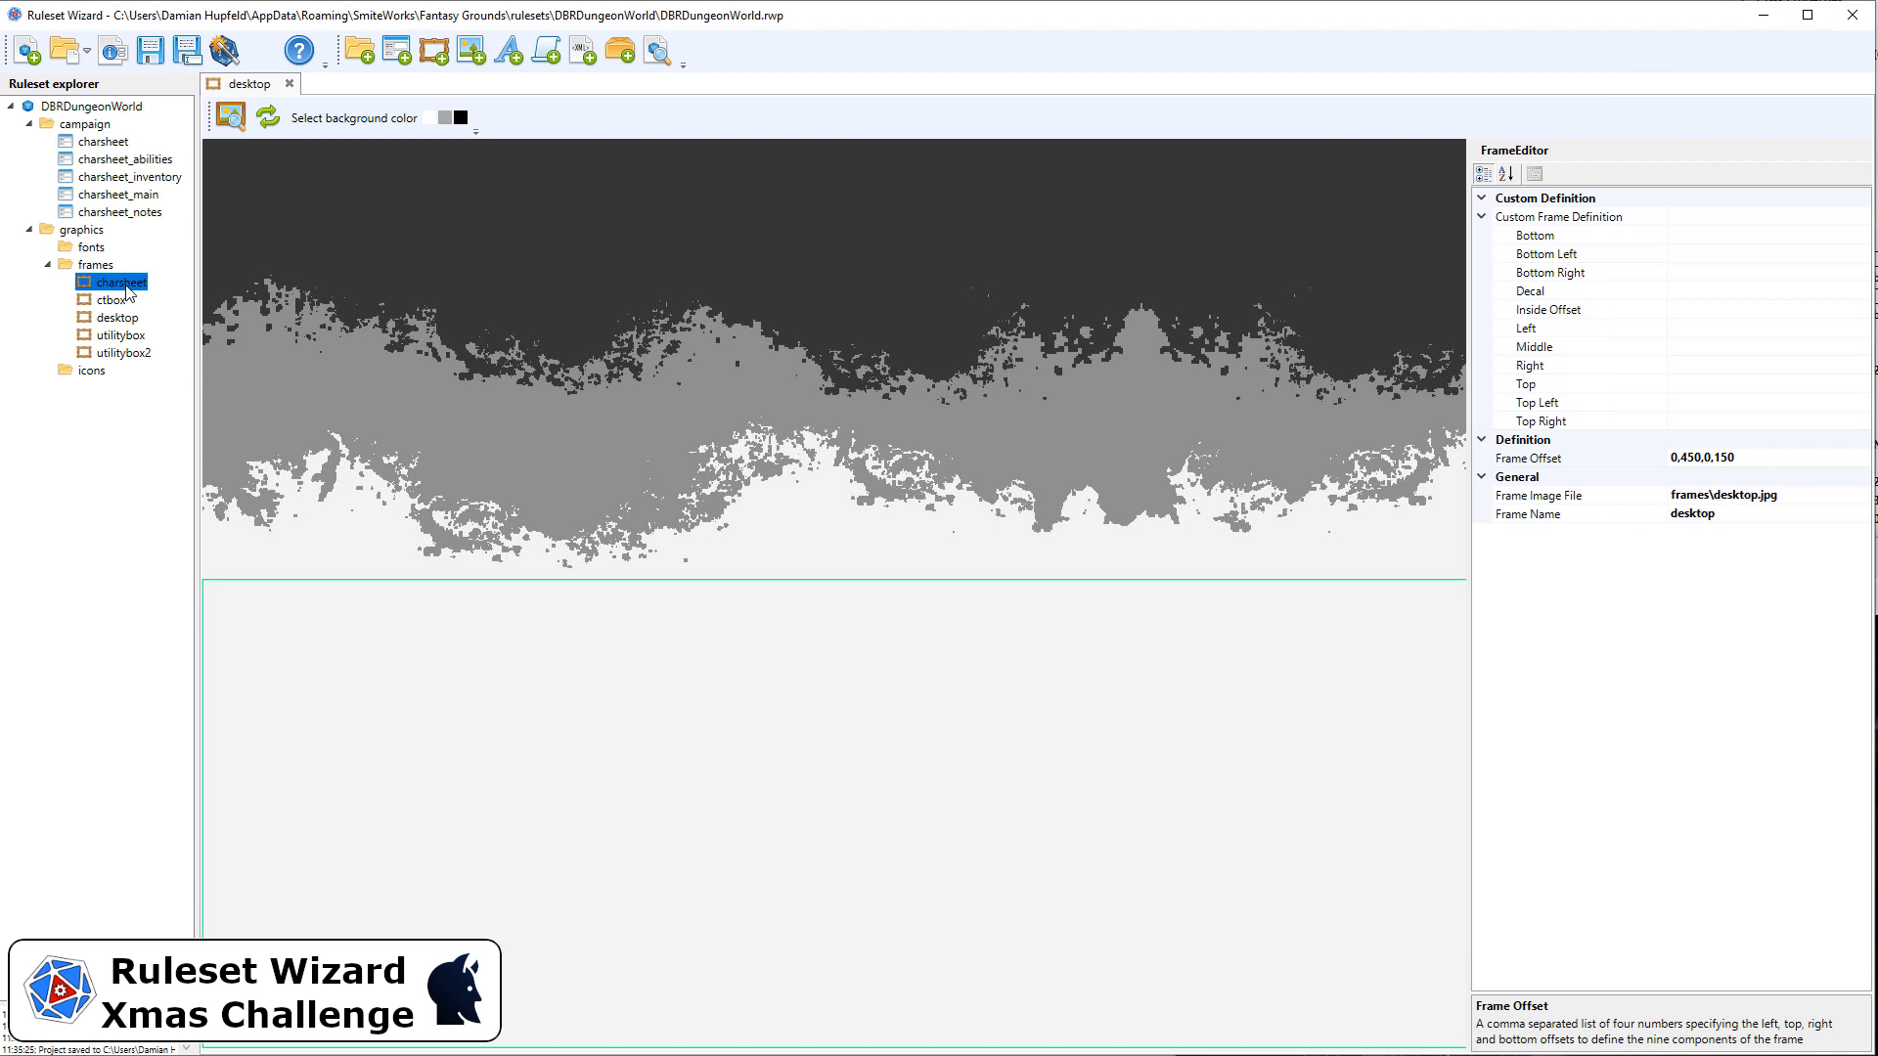
double_click(126, 290)
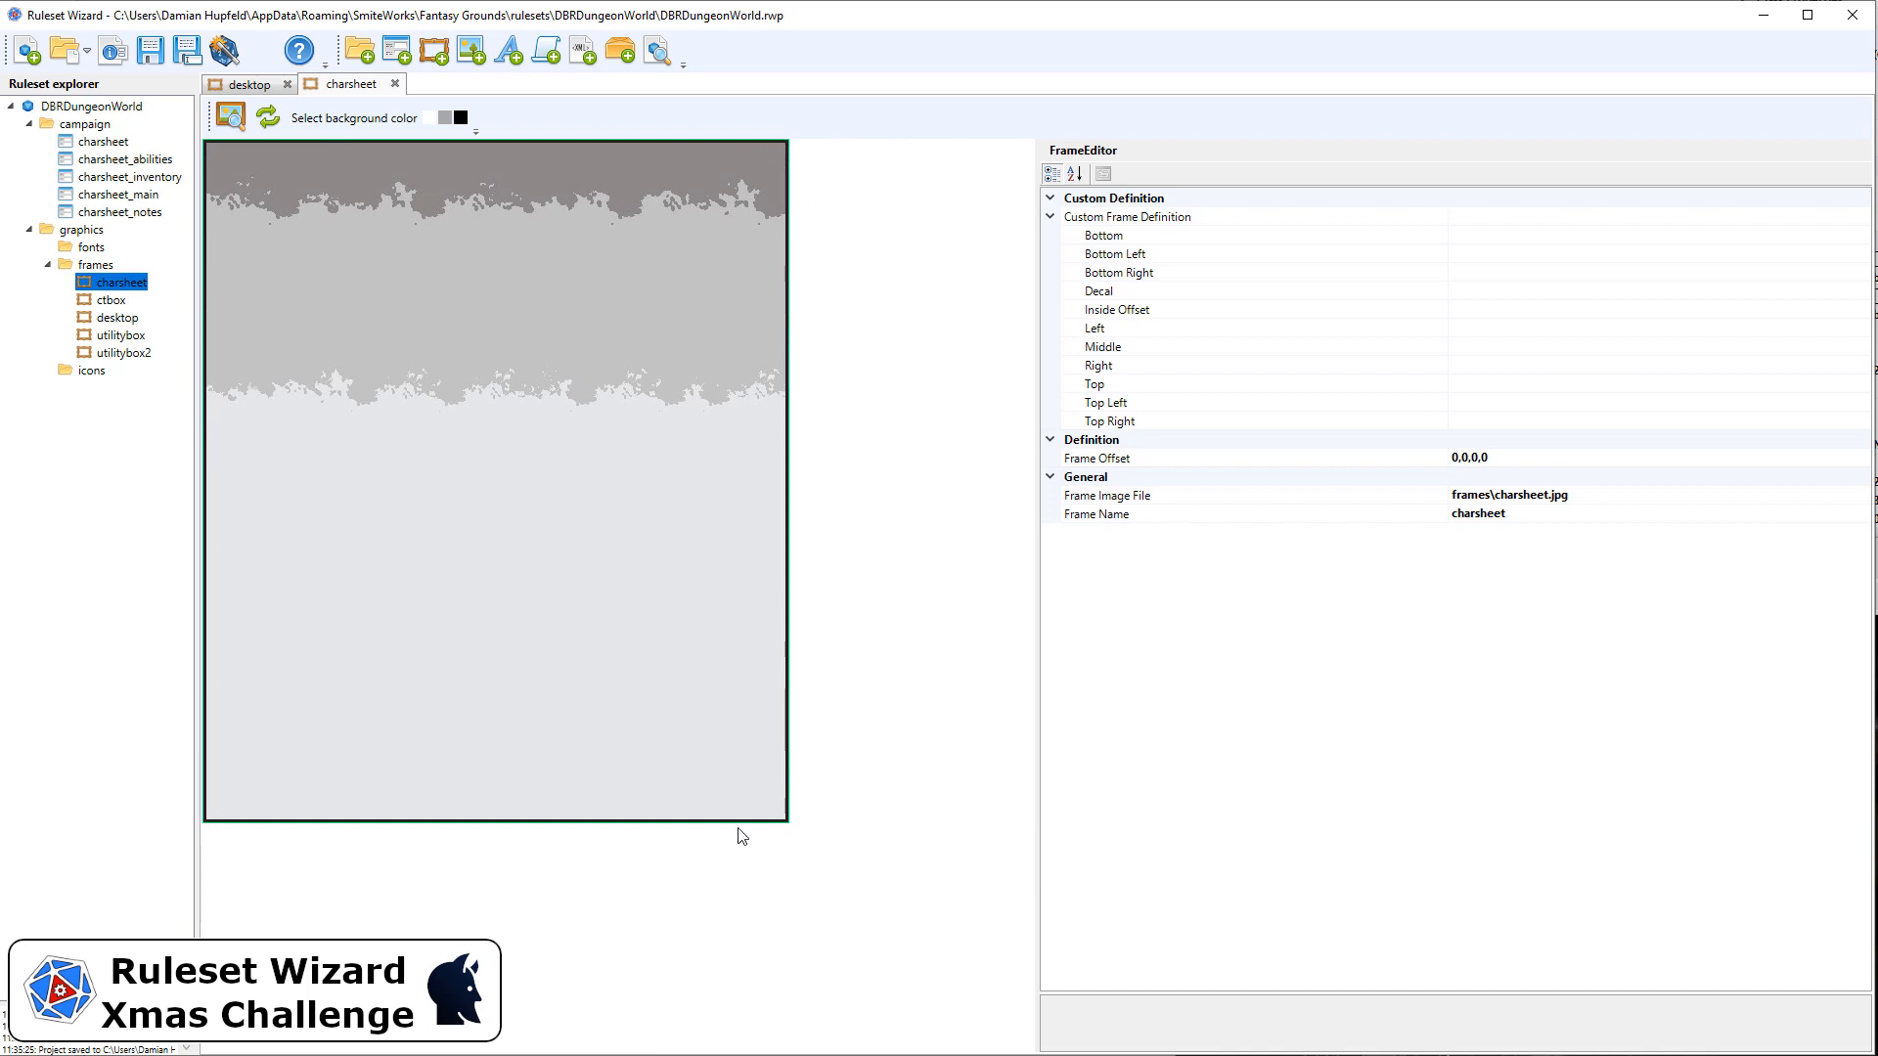
left_click(1555, 458)
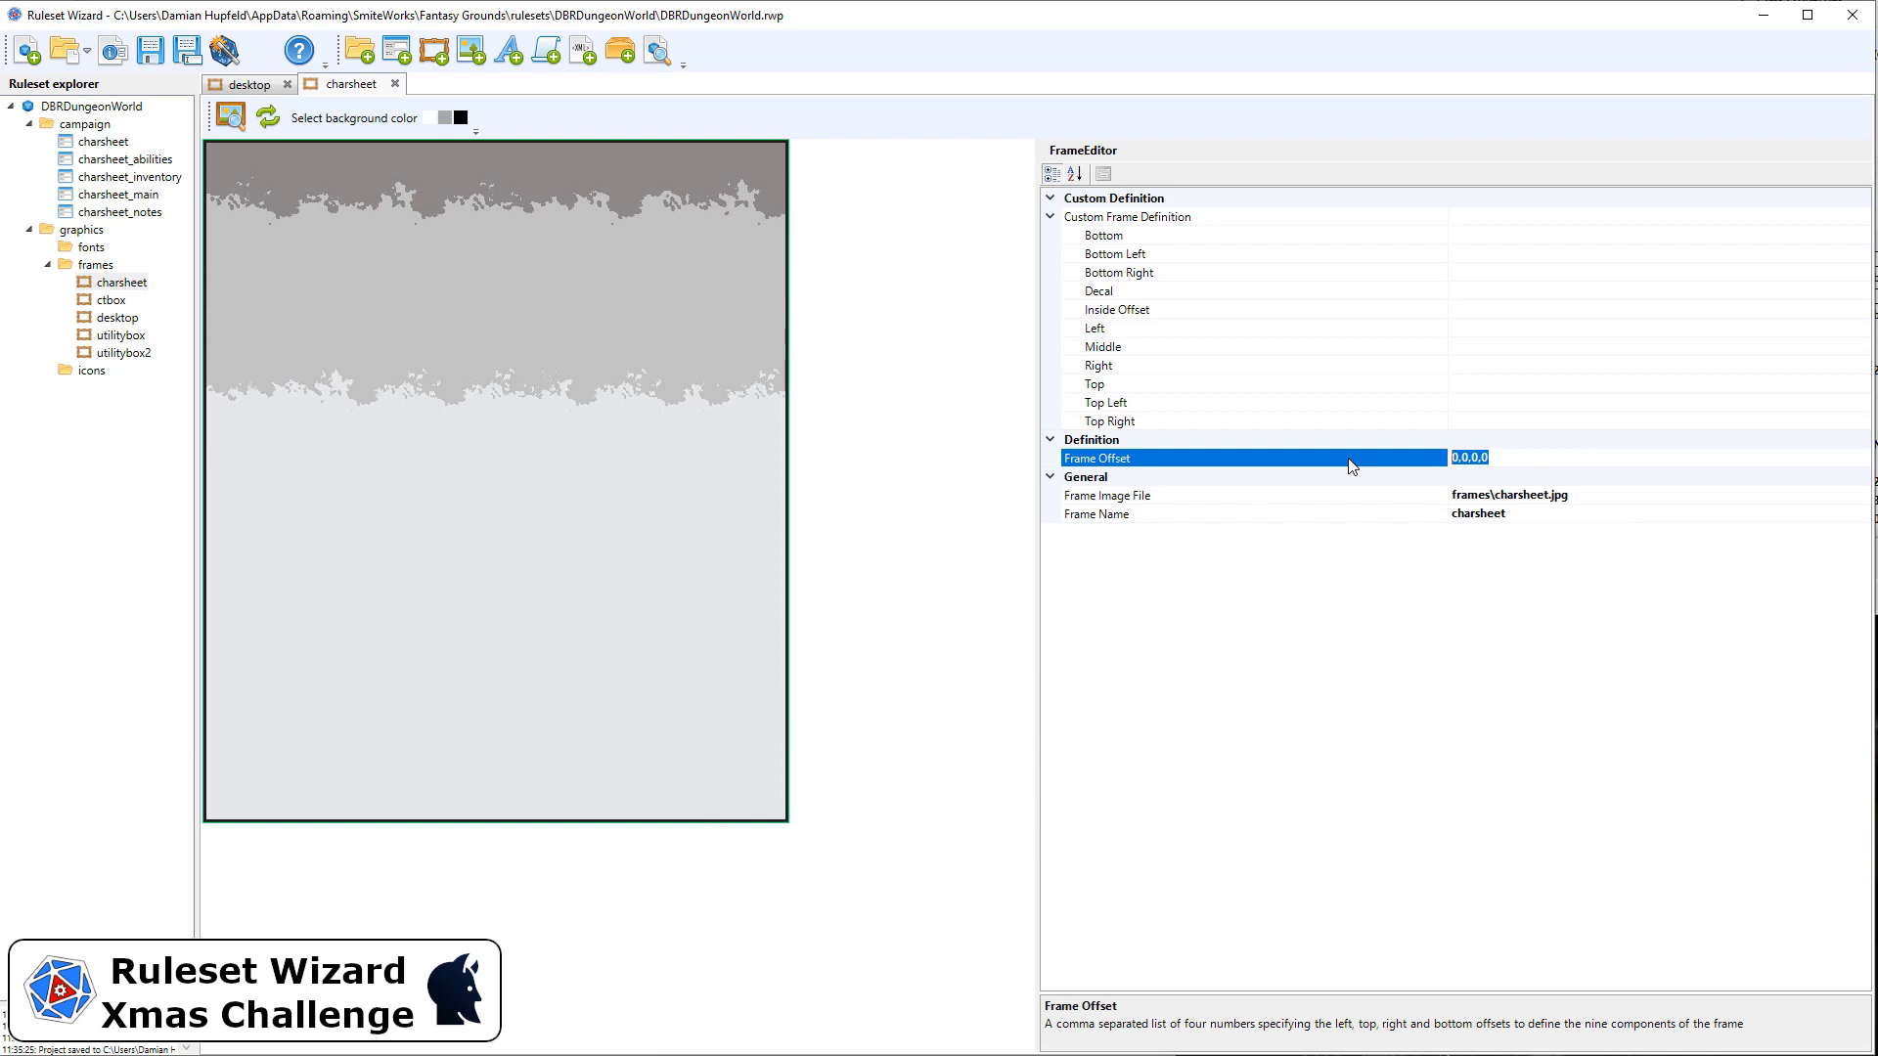
type("5,400,5,5")
key("Return")
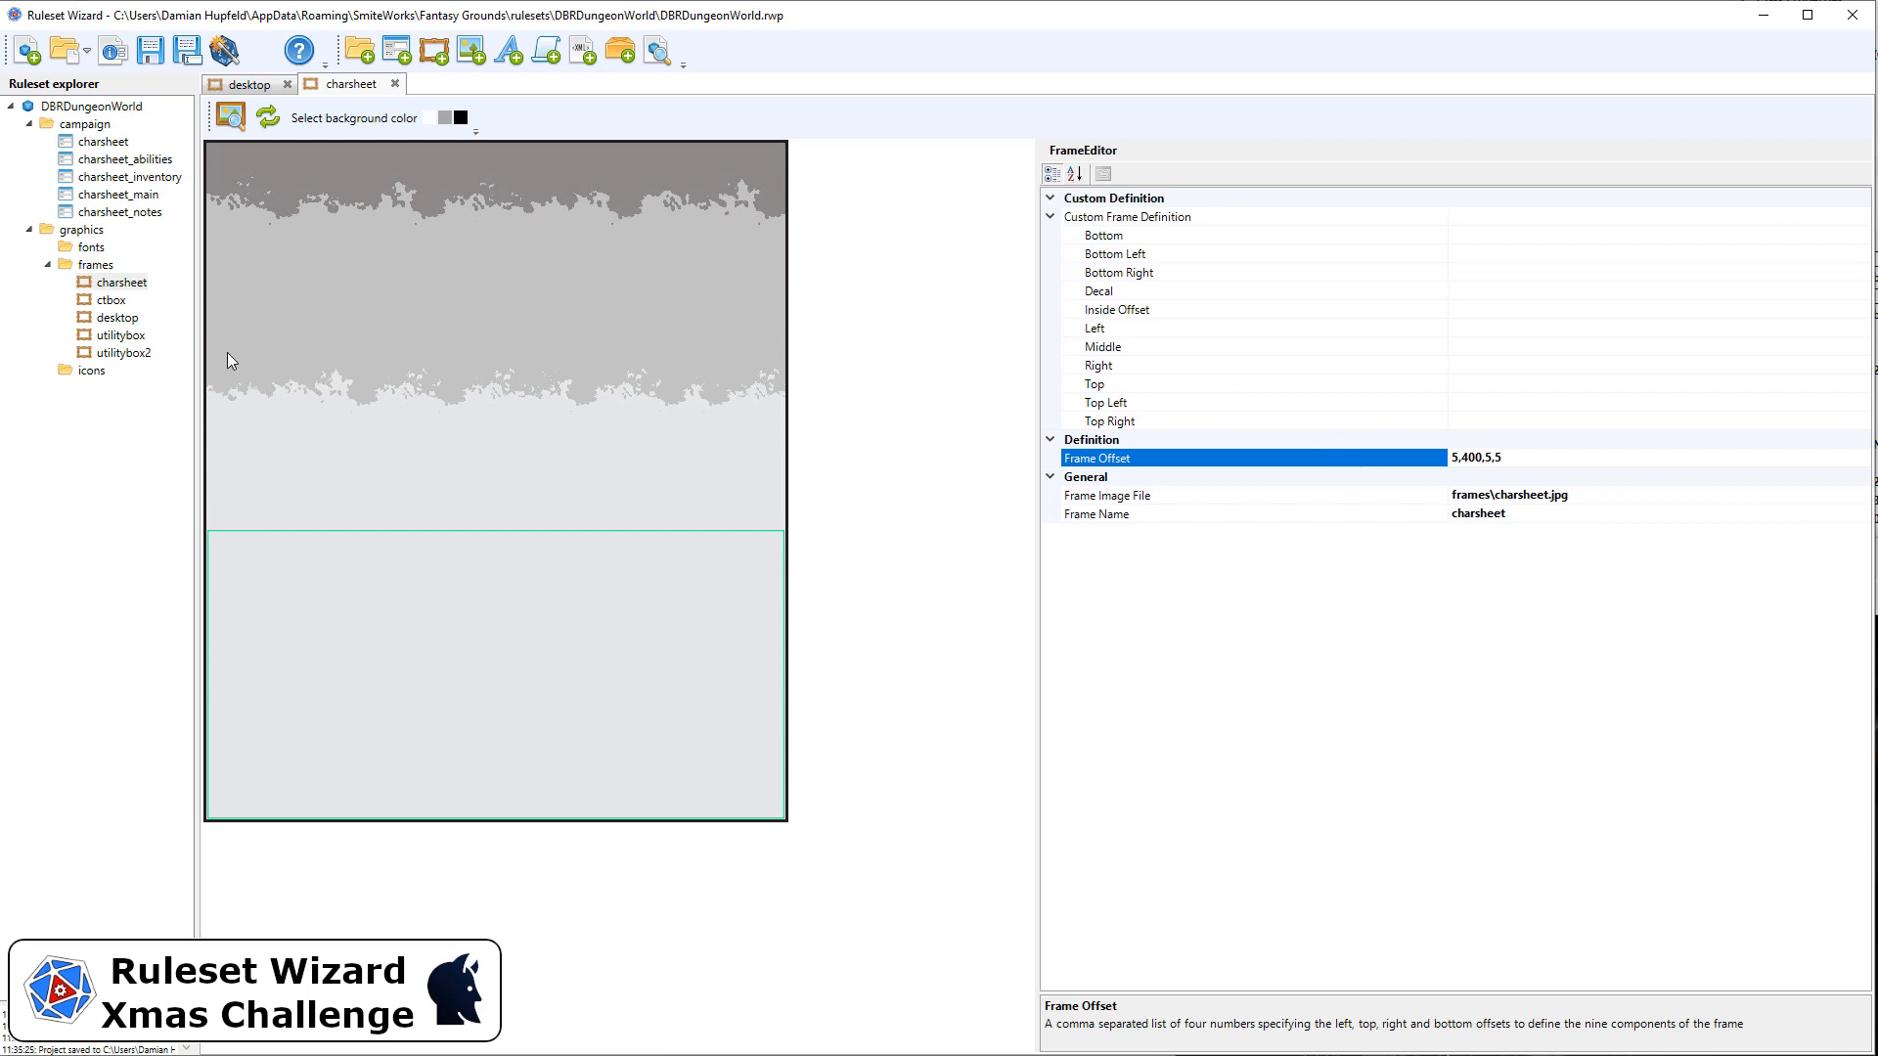
Reduce the charsheet frame's left, right and bottom offsets to 4, giving a Frame Offset of 4,400,4,4.
double_click(1455, 457)
type("4")
double_click(1489, 457)
type("4")
Preview the charsheet frame in wide and tall sizes to check its borders and torn-edge pattern, and close the preview.
left_click(238, 110)
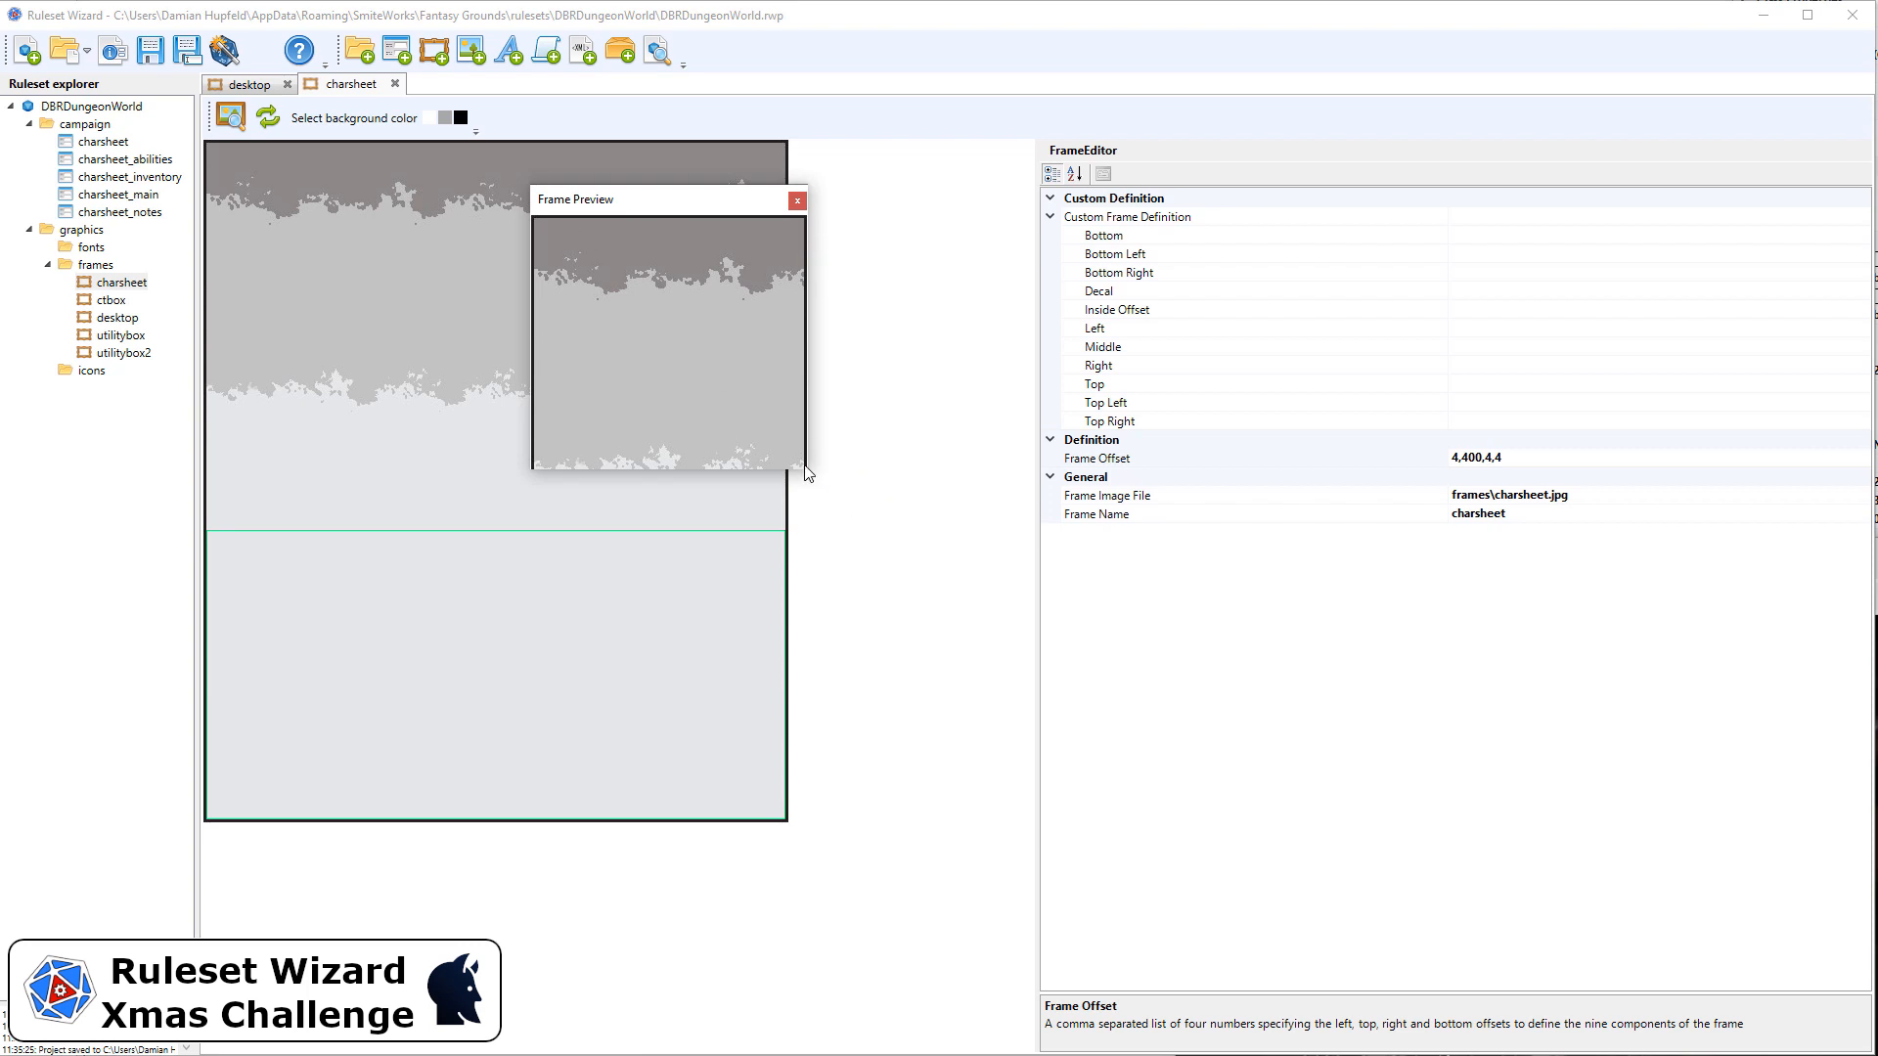
left_click_drag(808, 474, 1817, 696)
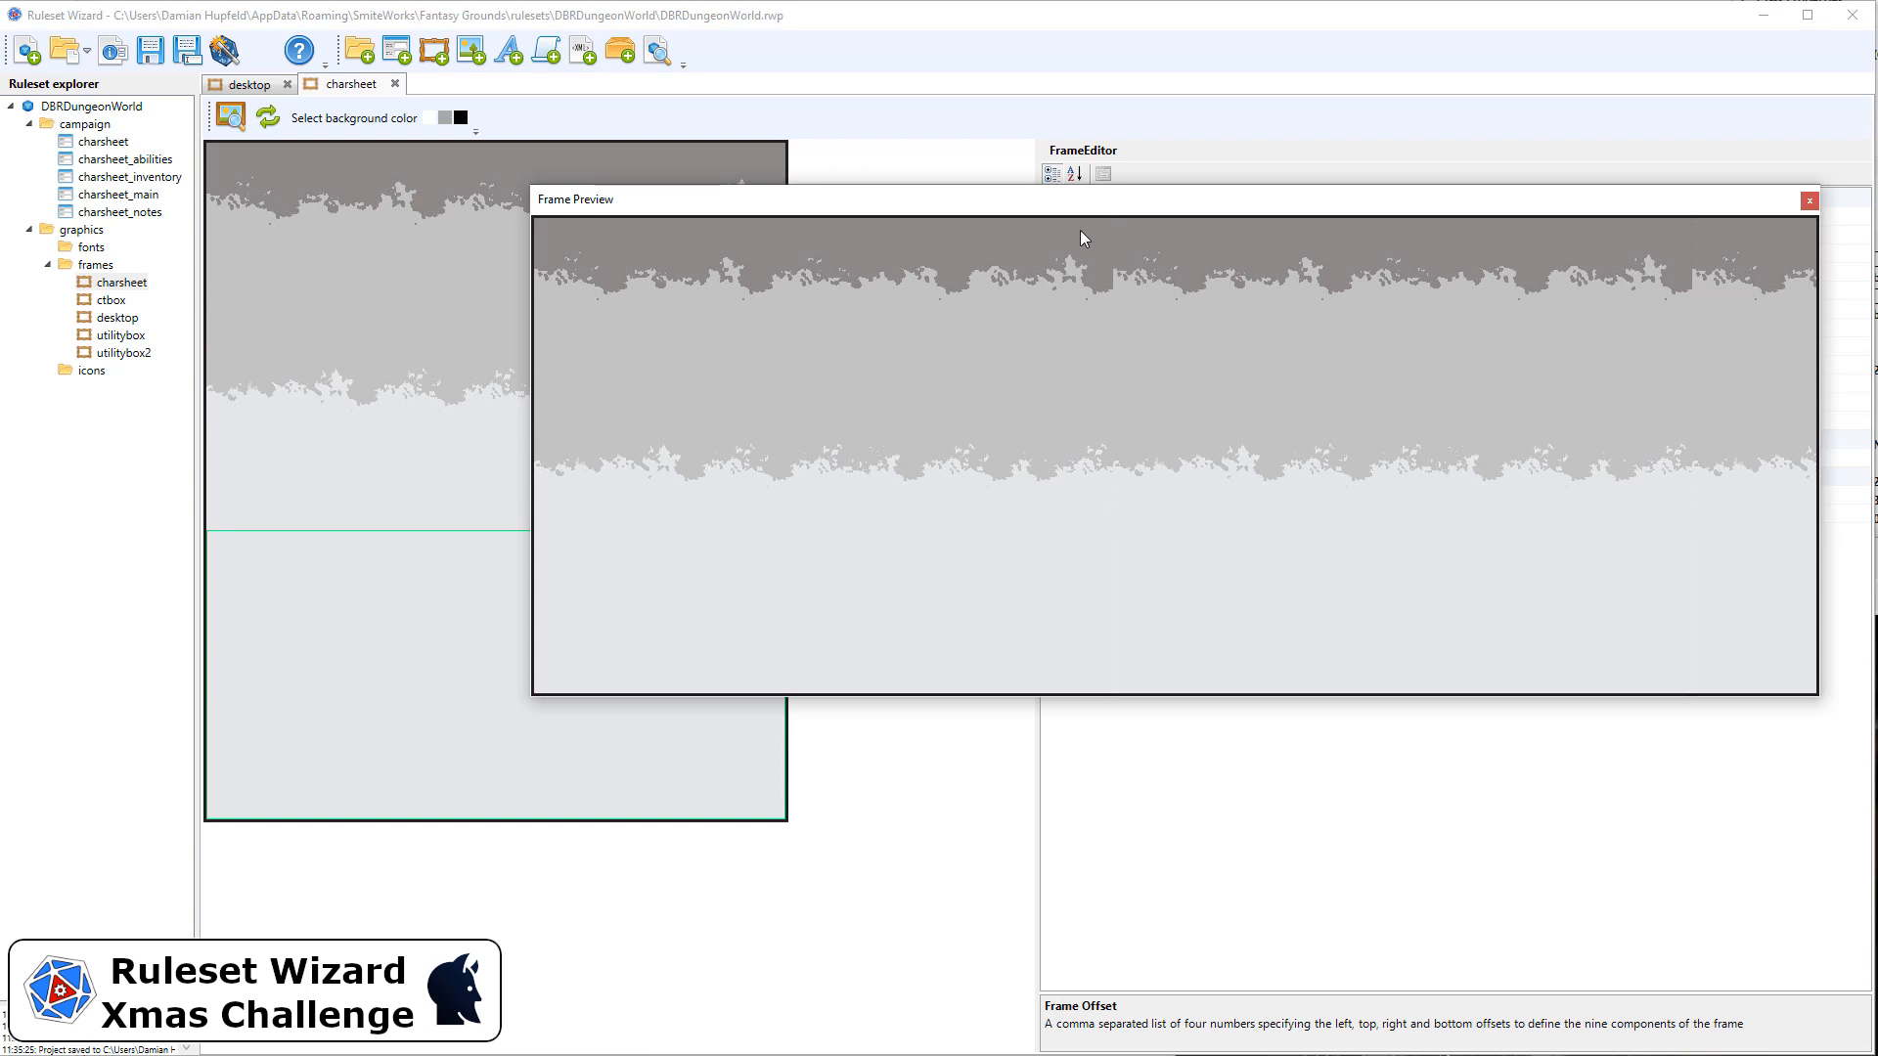
left_click_drag(1007, 202, 800, 298)
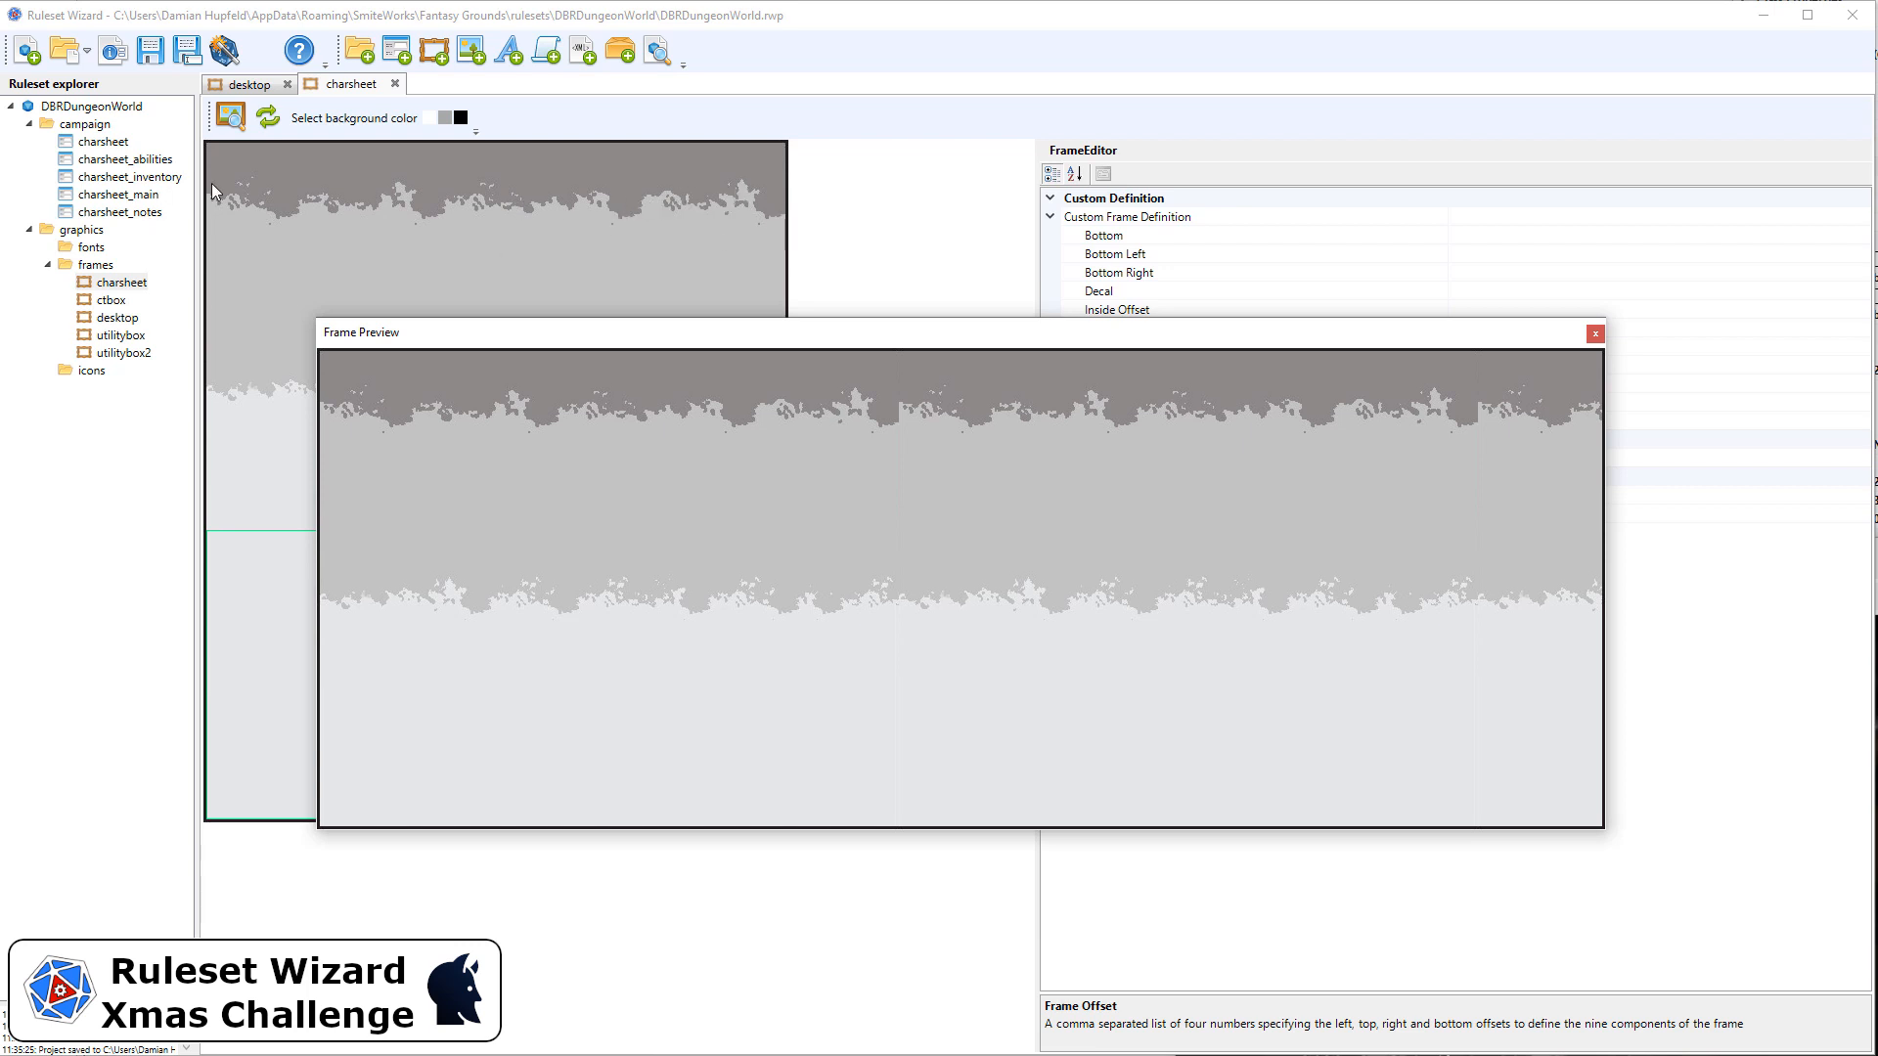
left_click_drag(452, 344, 401, 253)
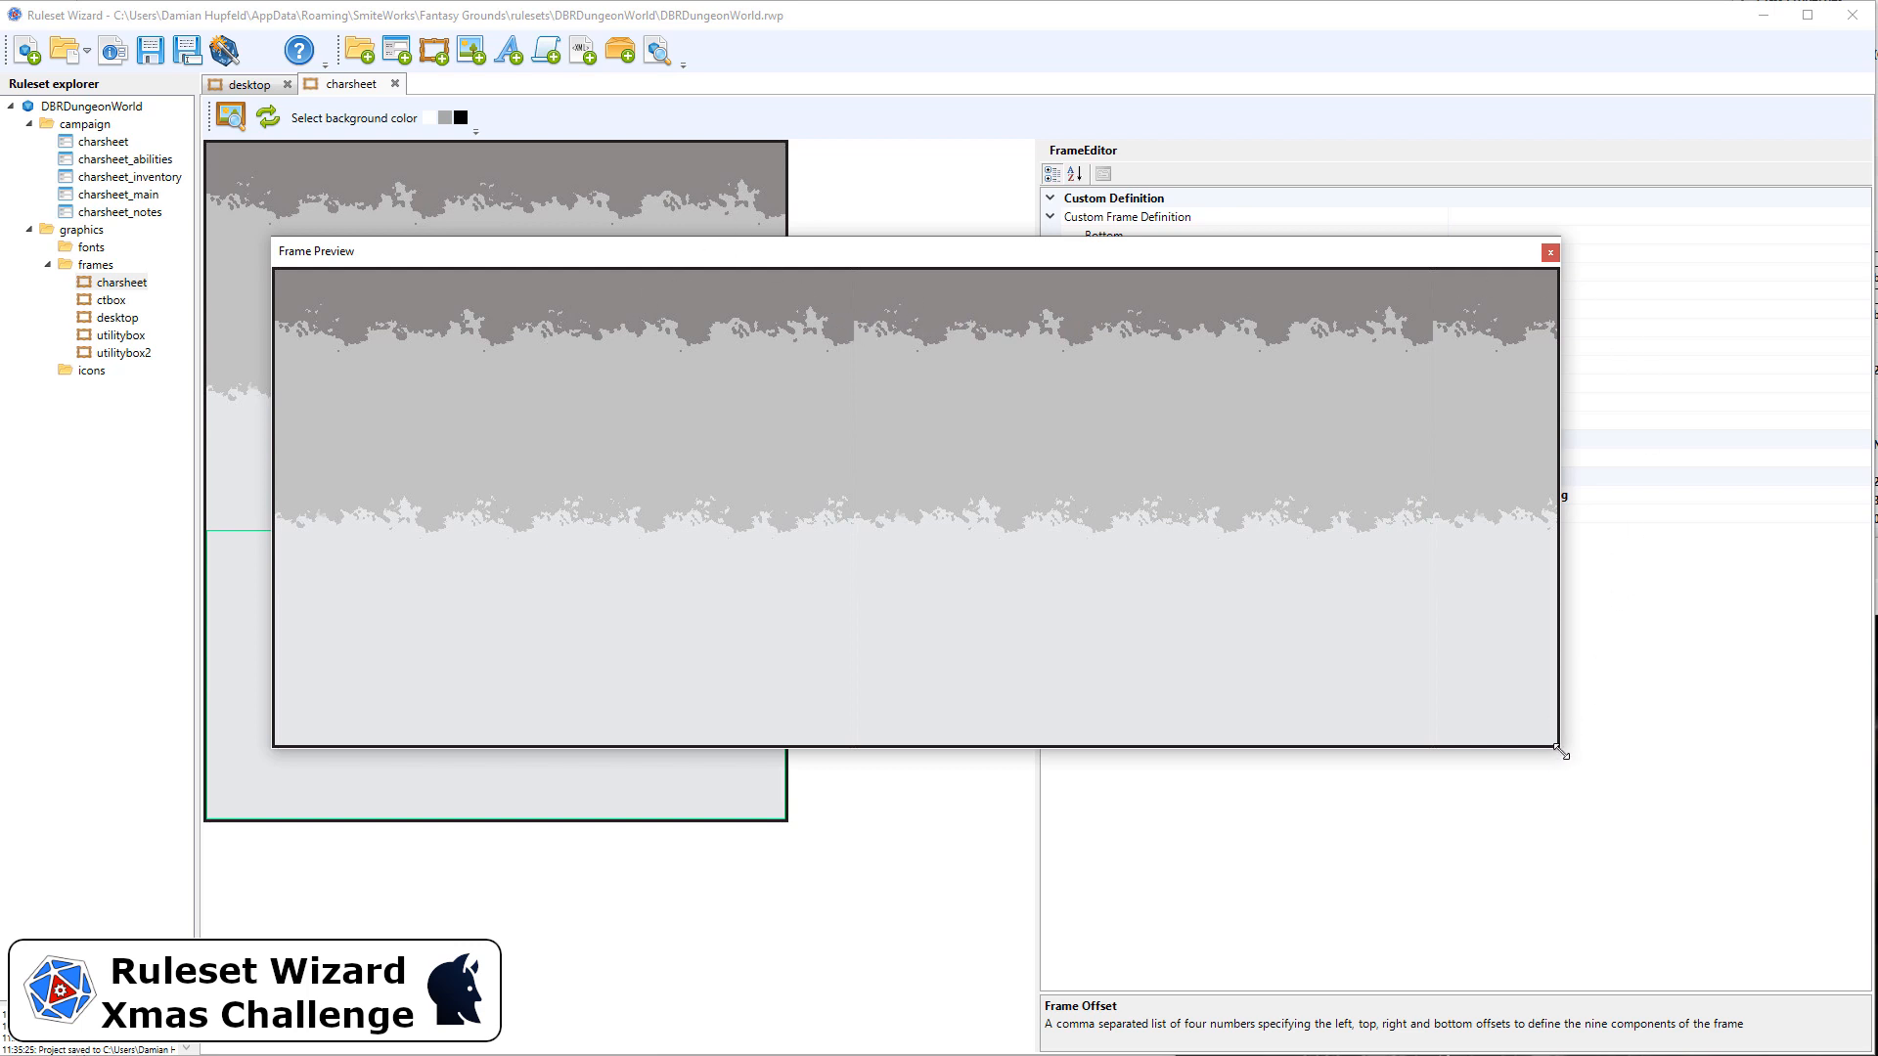
left_click_drag(1562, 753, 1040, 1006)
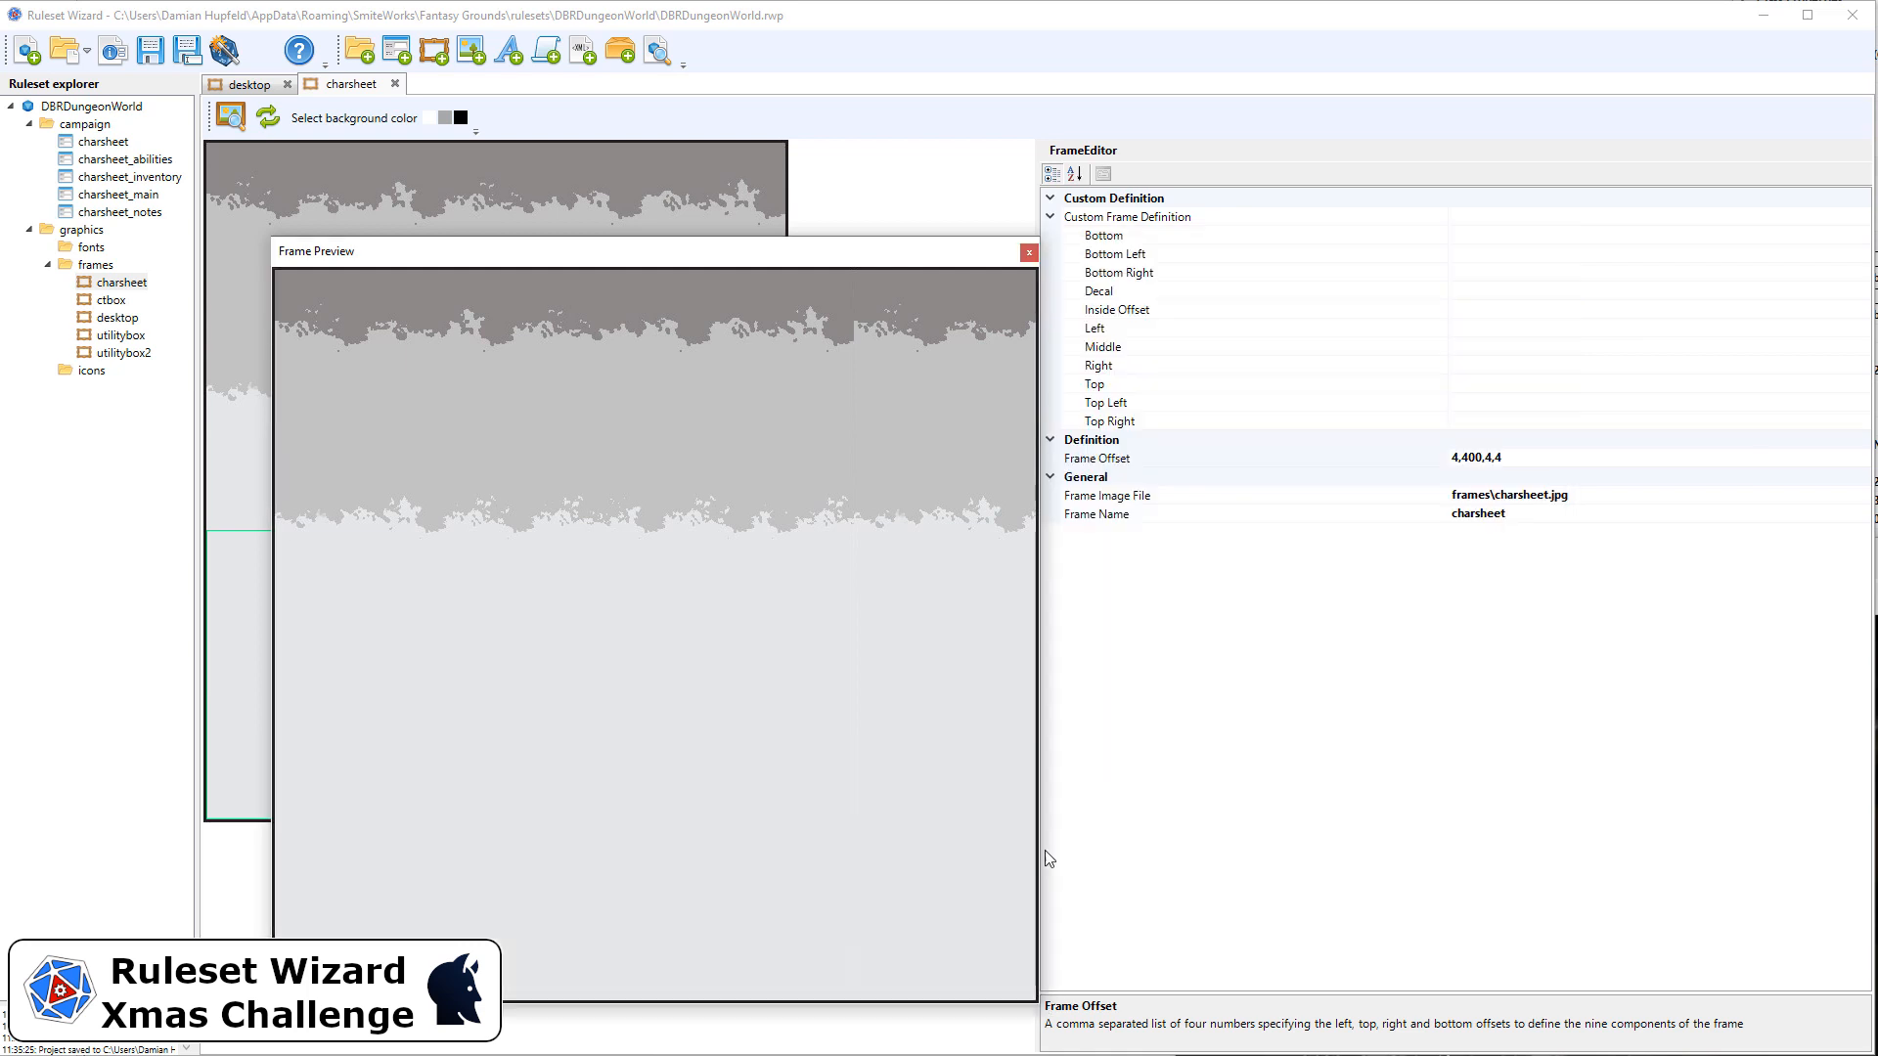
left_click(1030, 255)
Open the ctbox frame and set its Frame Offset to 25,60,15,70.
double_click(111, 302)
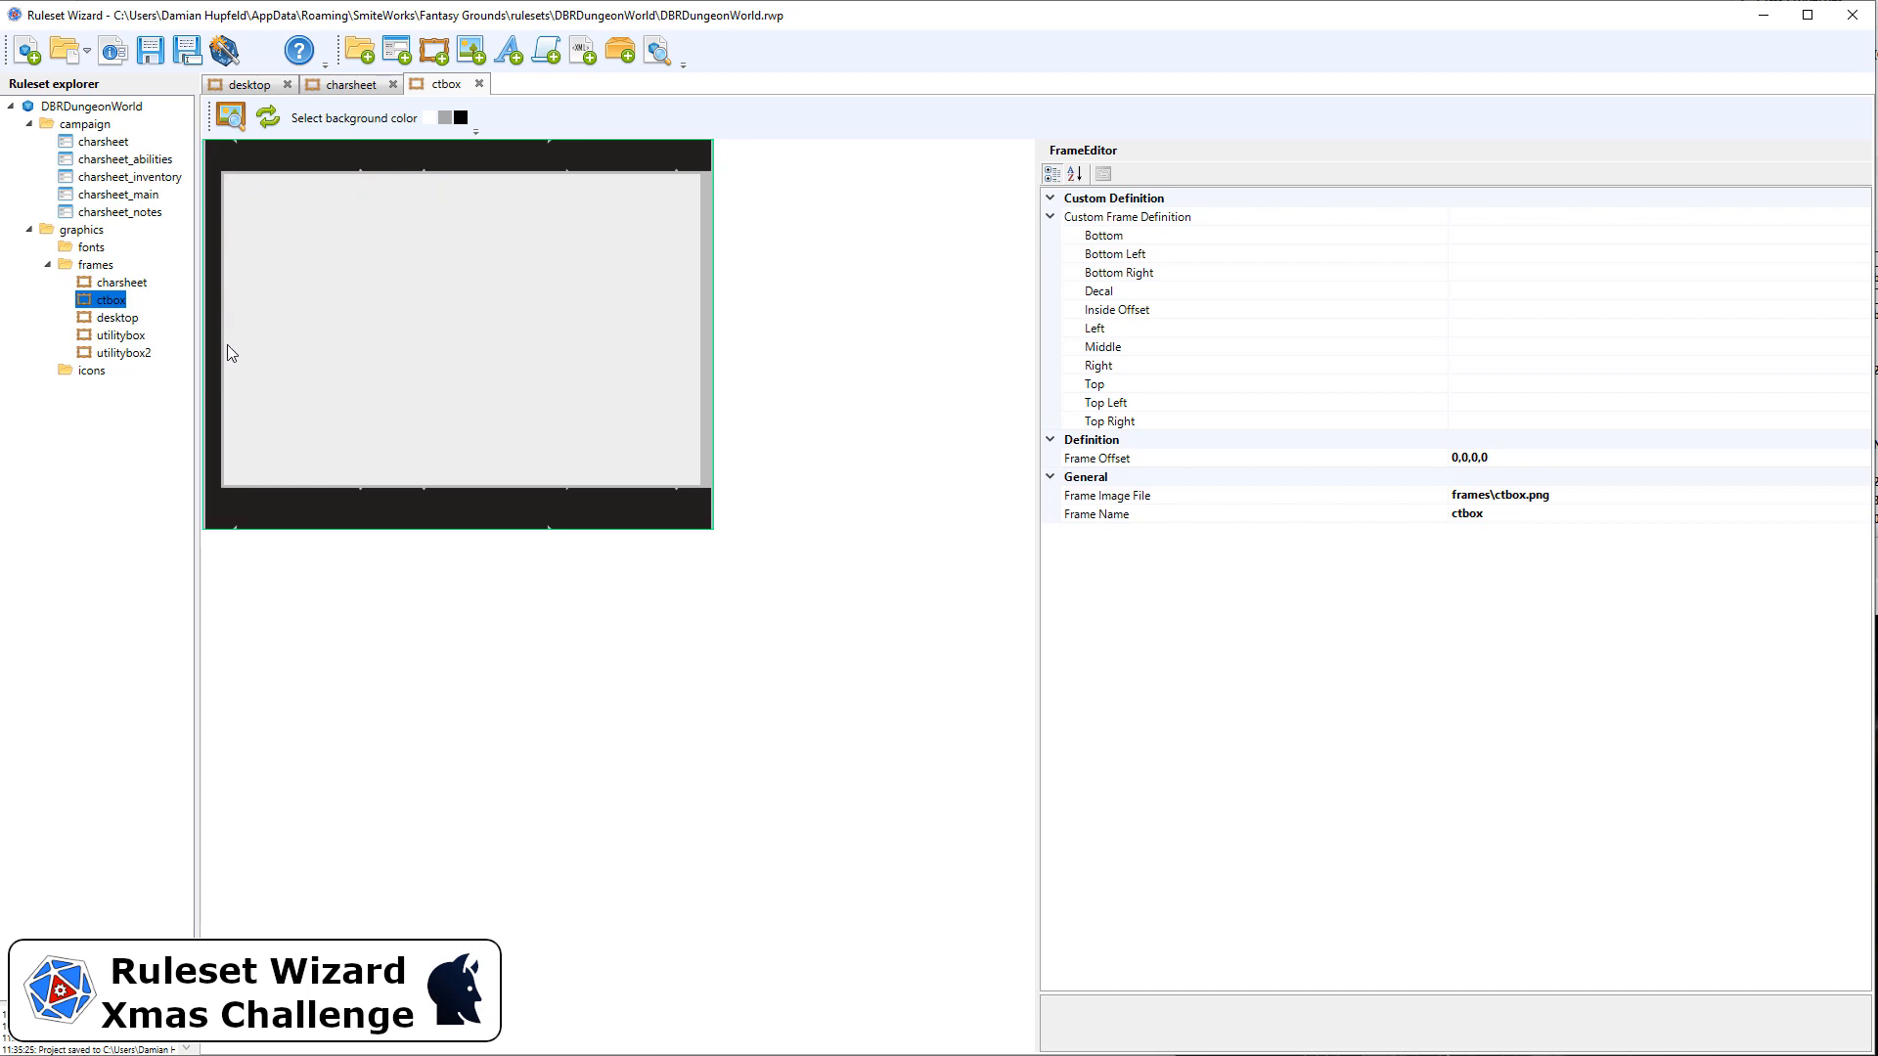
left_click(1454, 460)
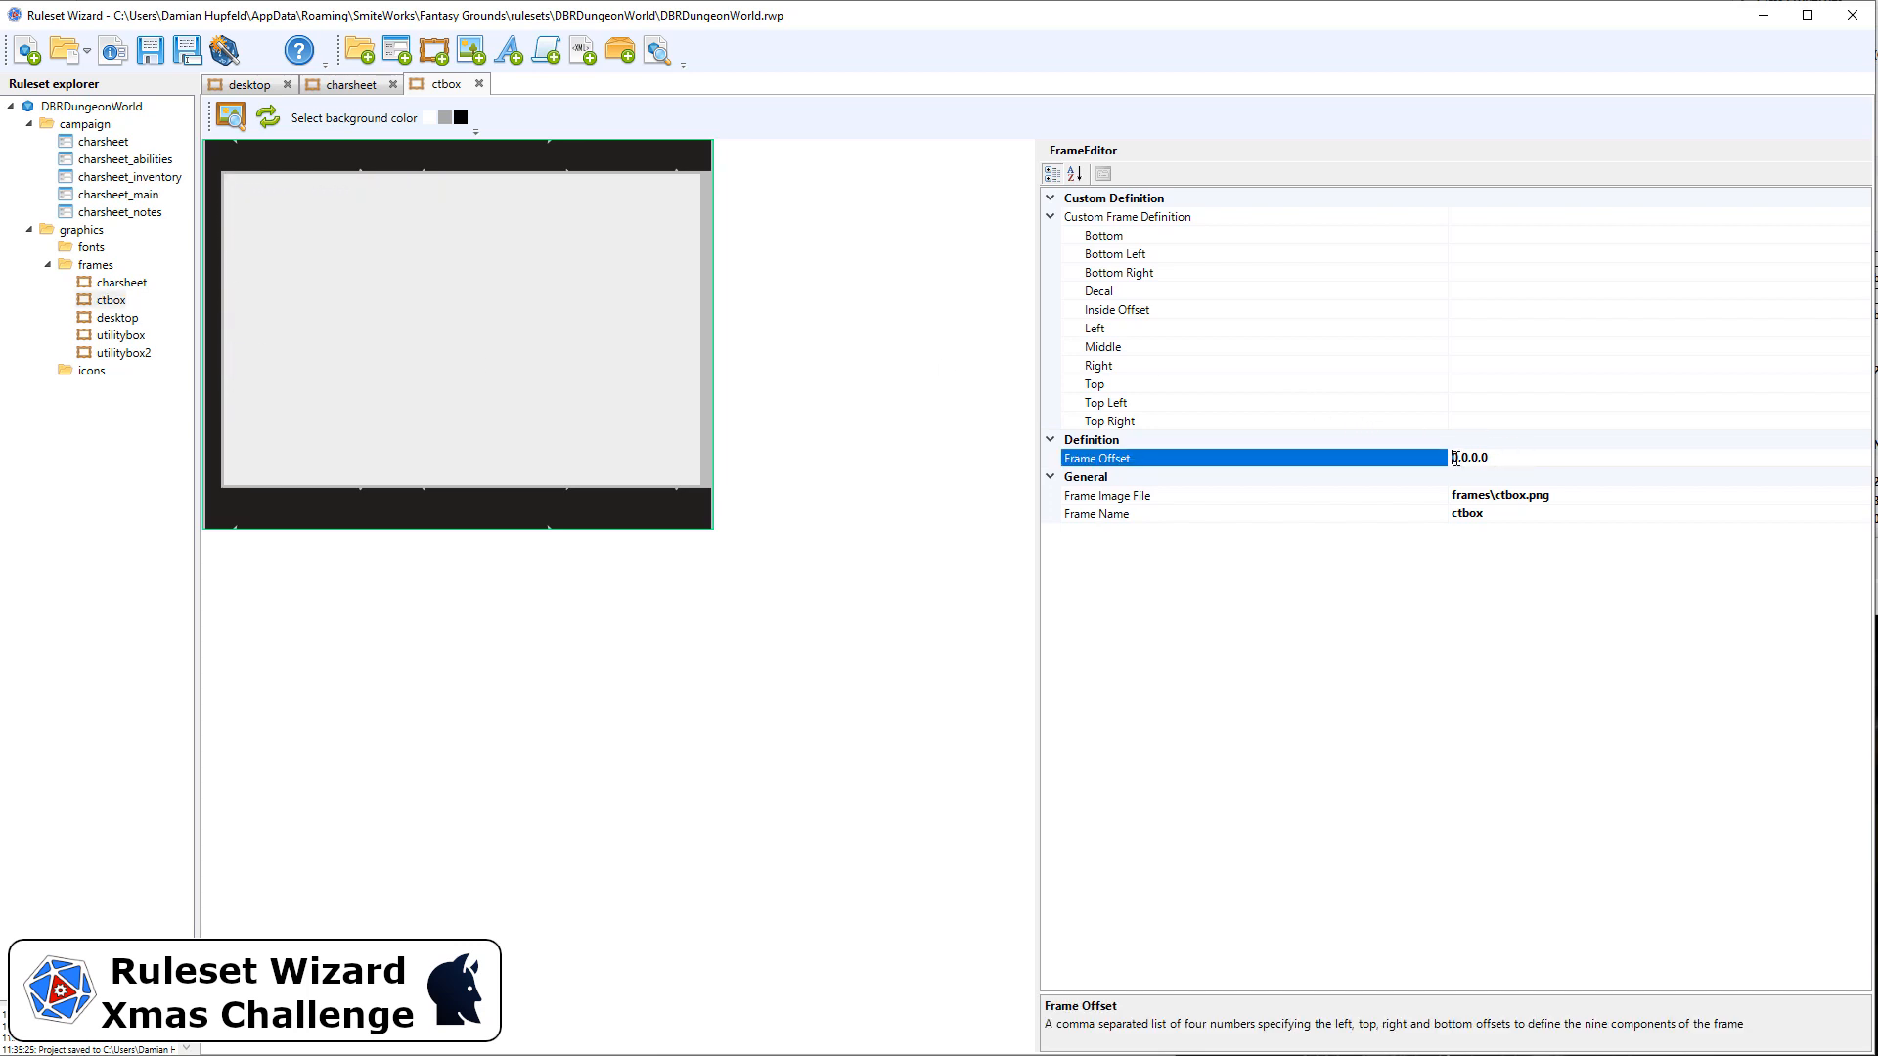
left_click_drag(1459, 459, 1447, 460)
type("25,60,15,70")
key("Delete")
key("Delete")
key("Delete")
key("Delete")
left_click(771, 201)
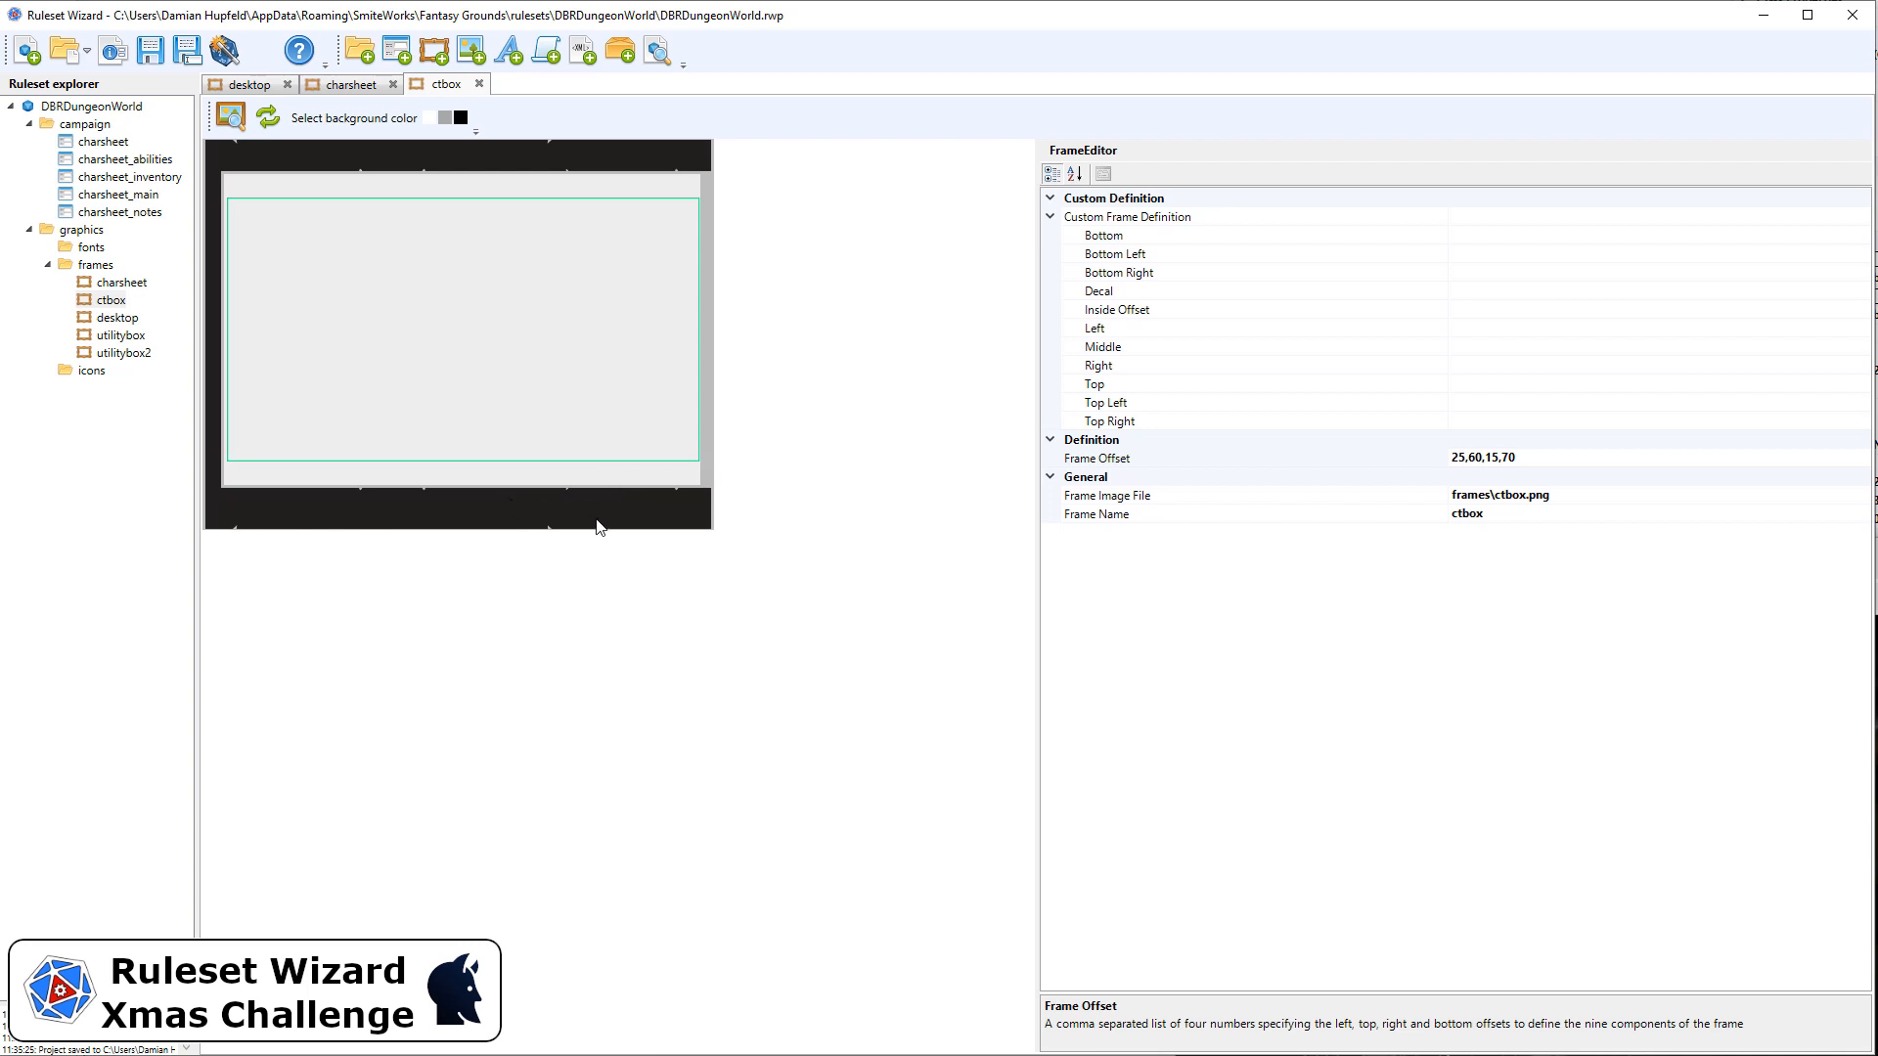
Set the ctbox frame's top offset to 36 and its bottom offset to 48.
left_click(1479, 459)
left_click_drag(1481, 457, 1475, 456)
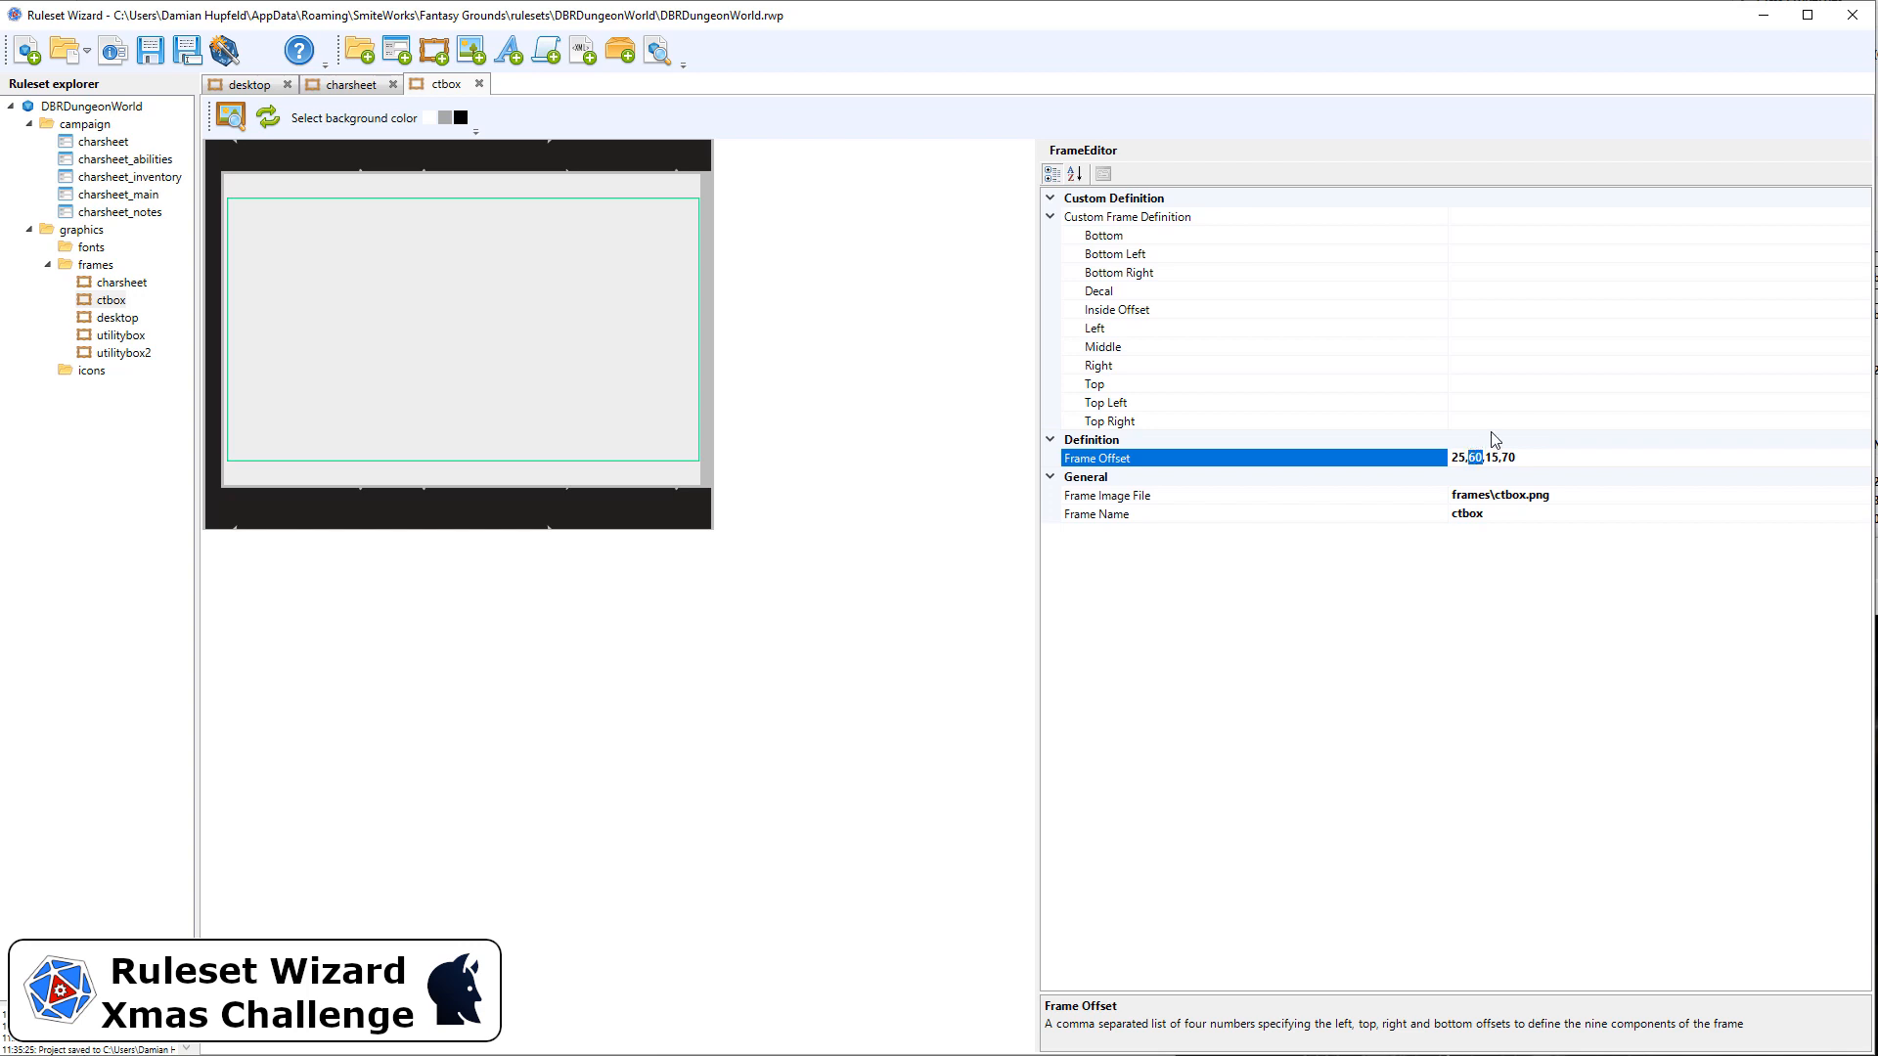
type("36")
left_click_drag(1502, 457, 1530, 456)
type("48")
key("Return")
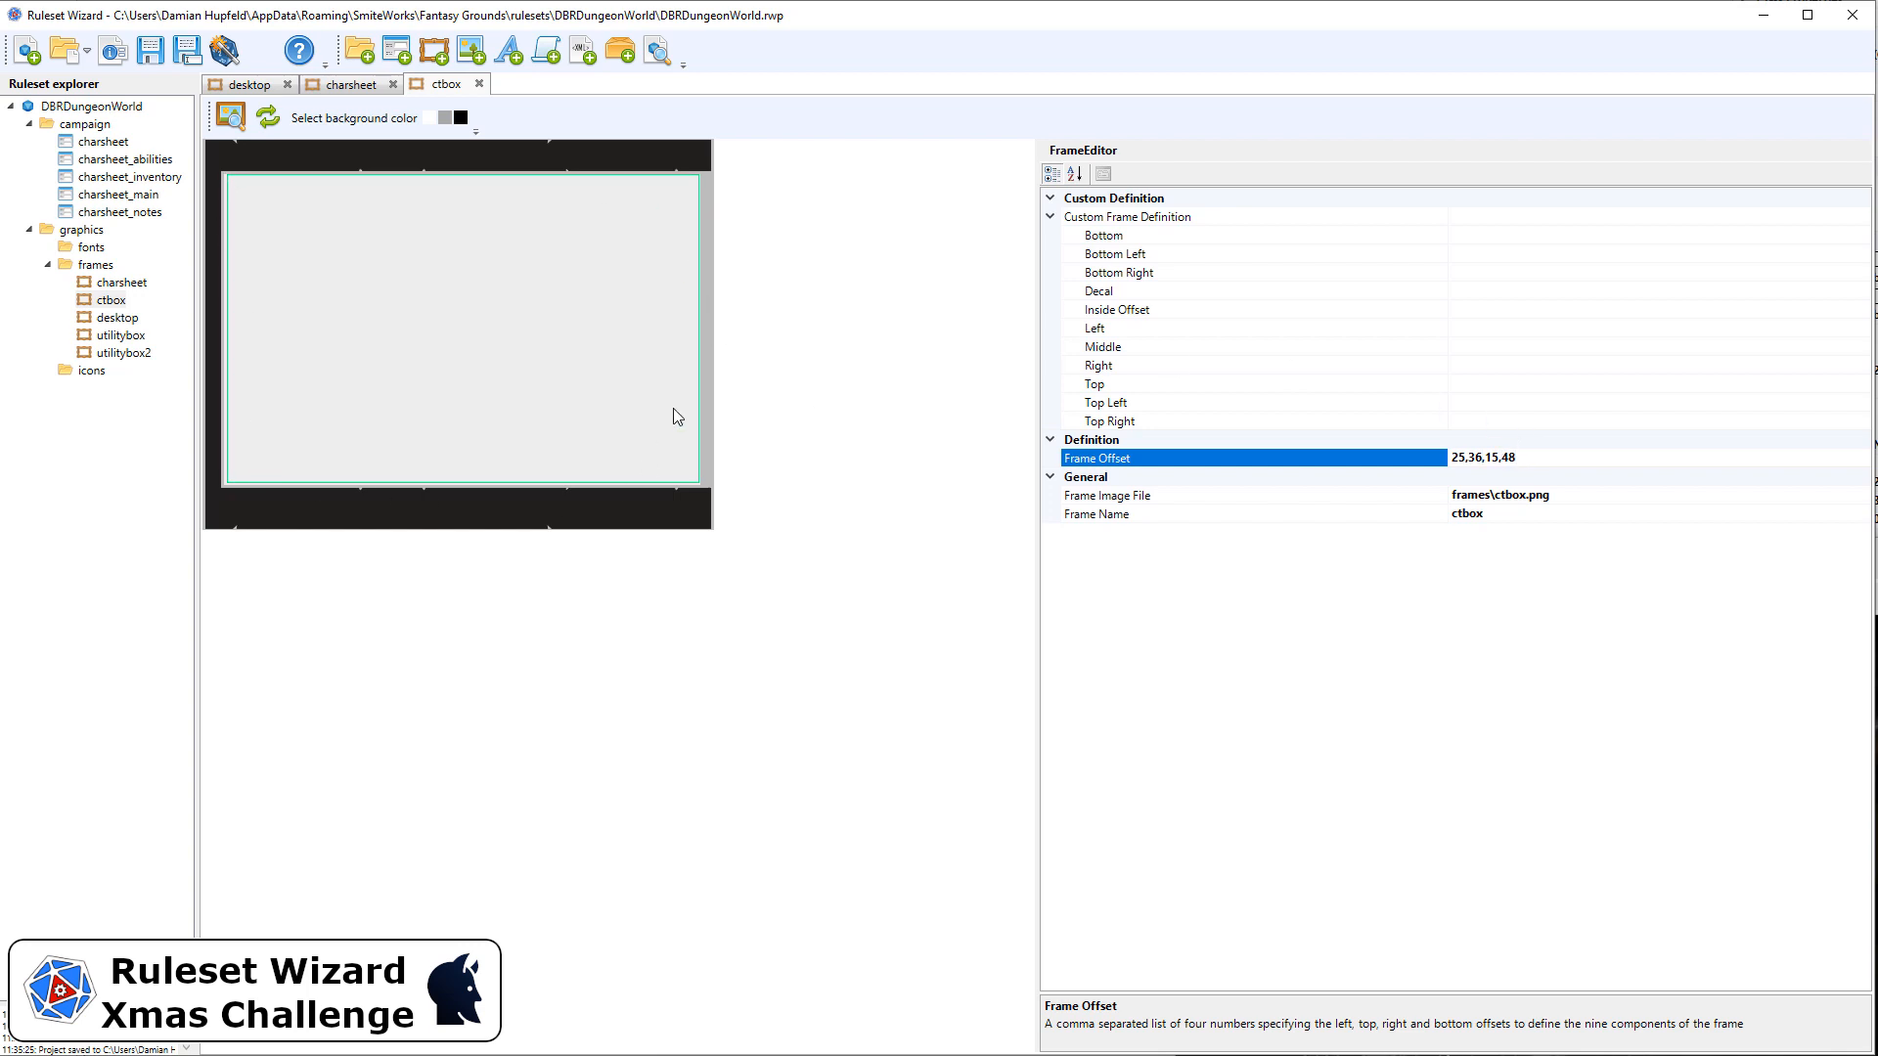
Preview the ctbox frame enlarged to a tall size to check its borders, and close the preview.
left_click(231, 115)
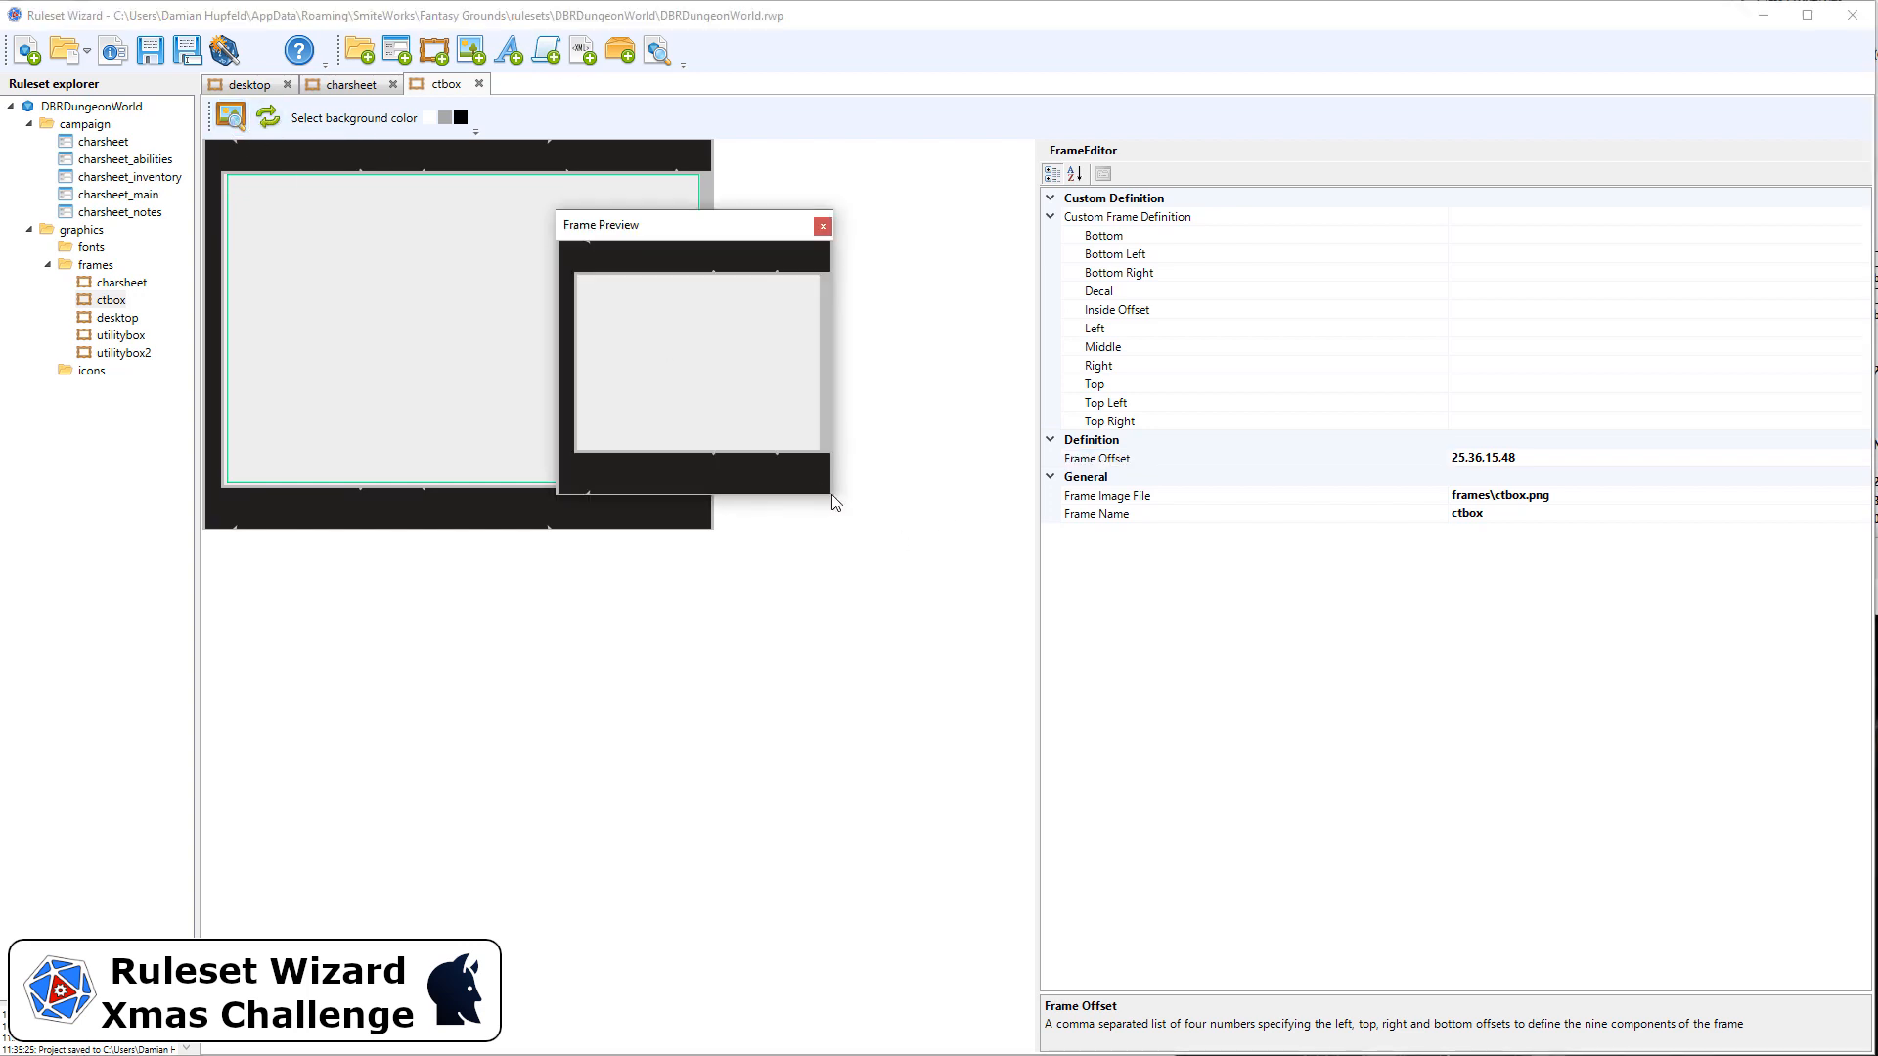
left_click_drag(830, 500, 1064, 1035)
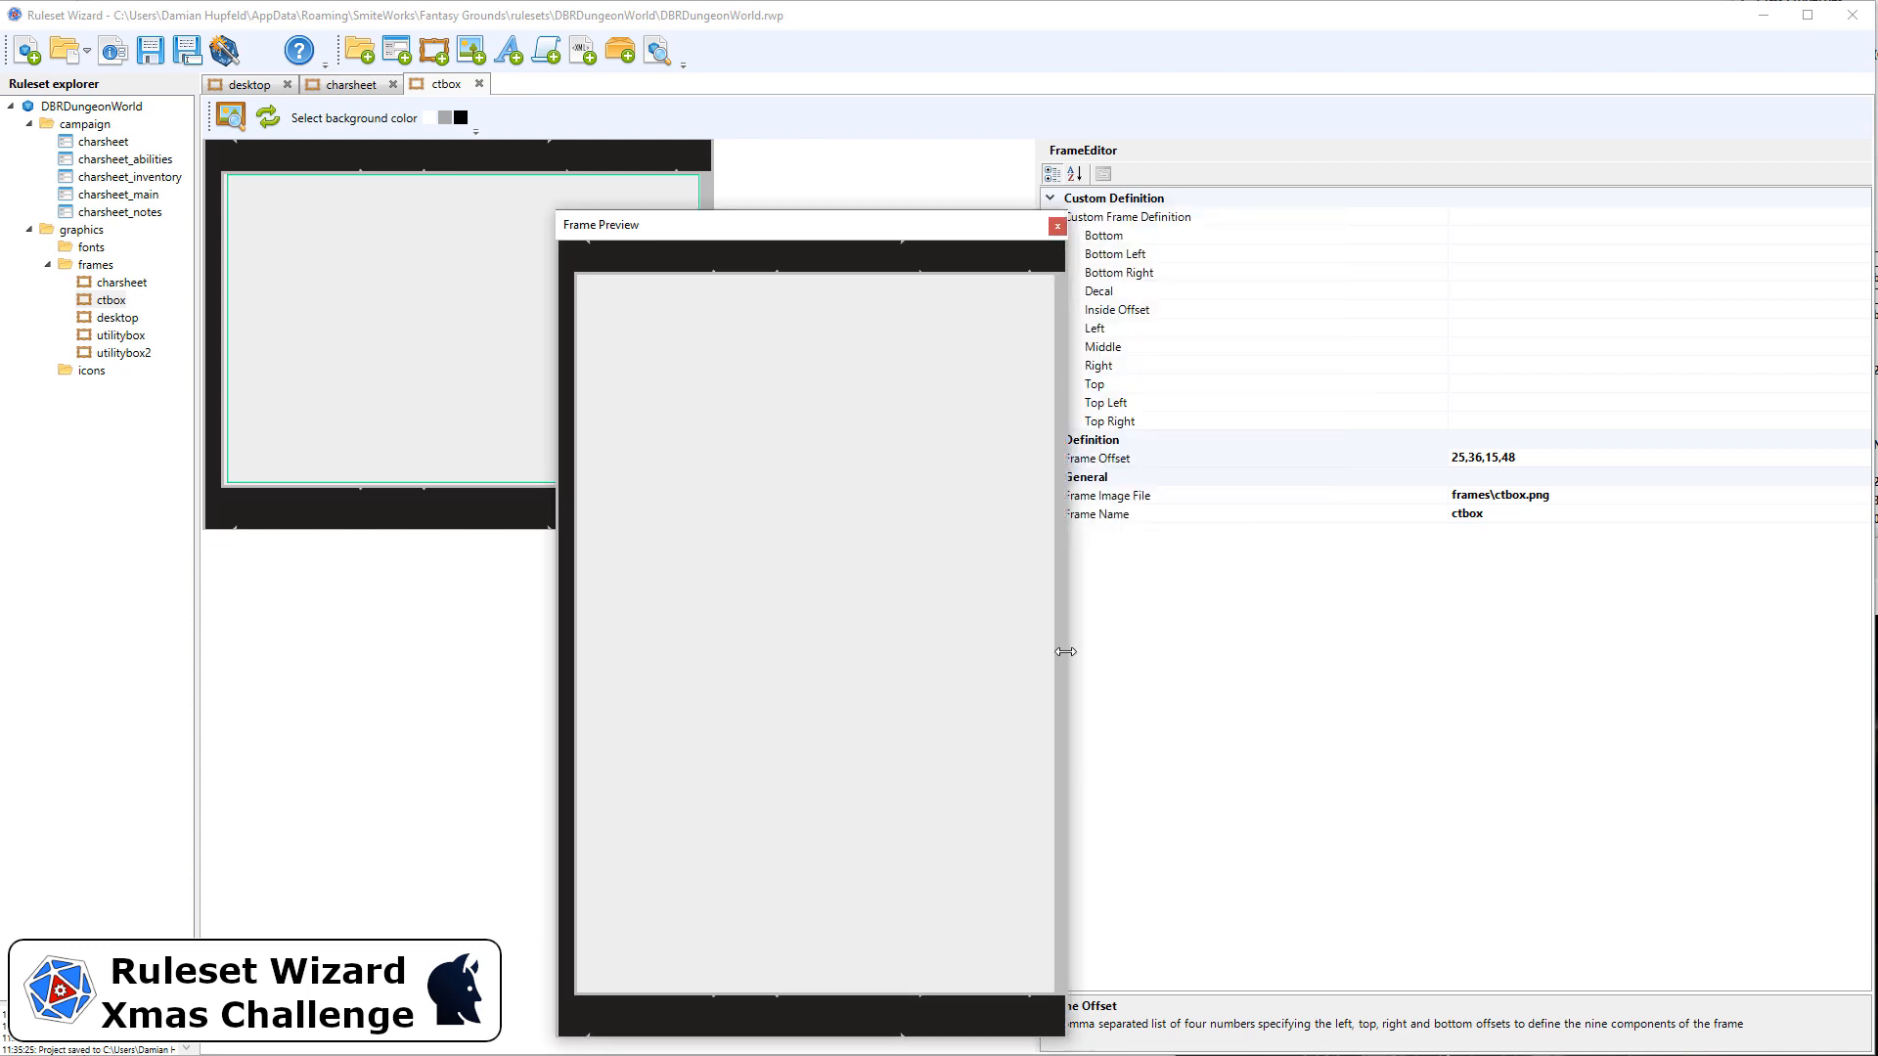
left_click_drag(936, 221, 925, 19)
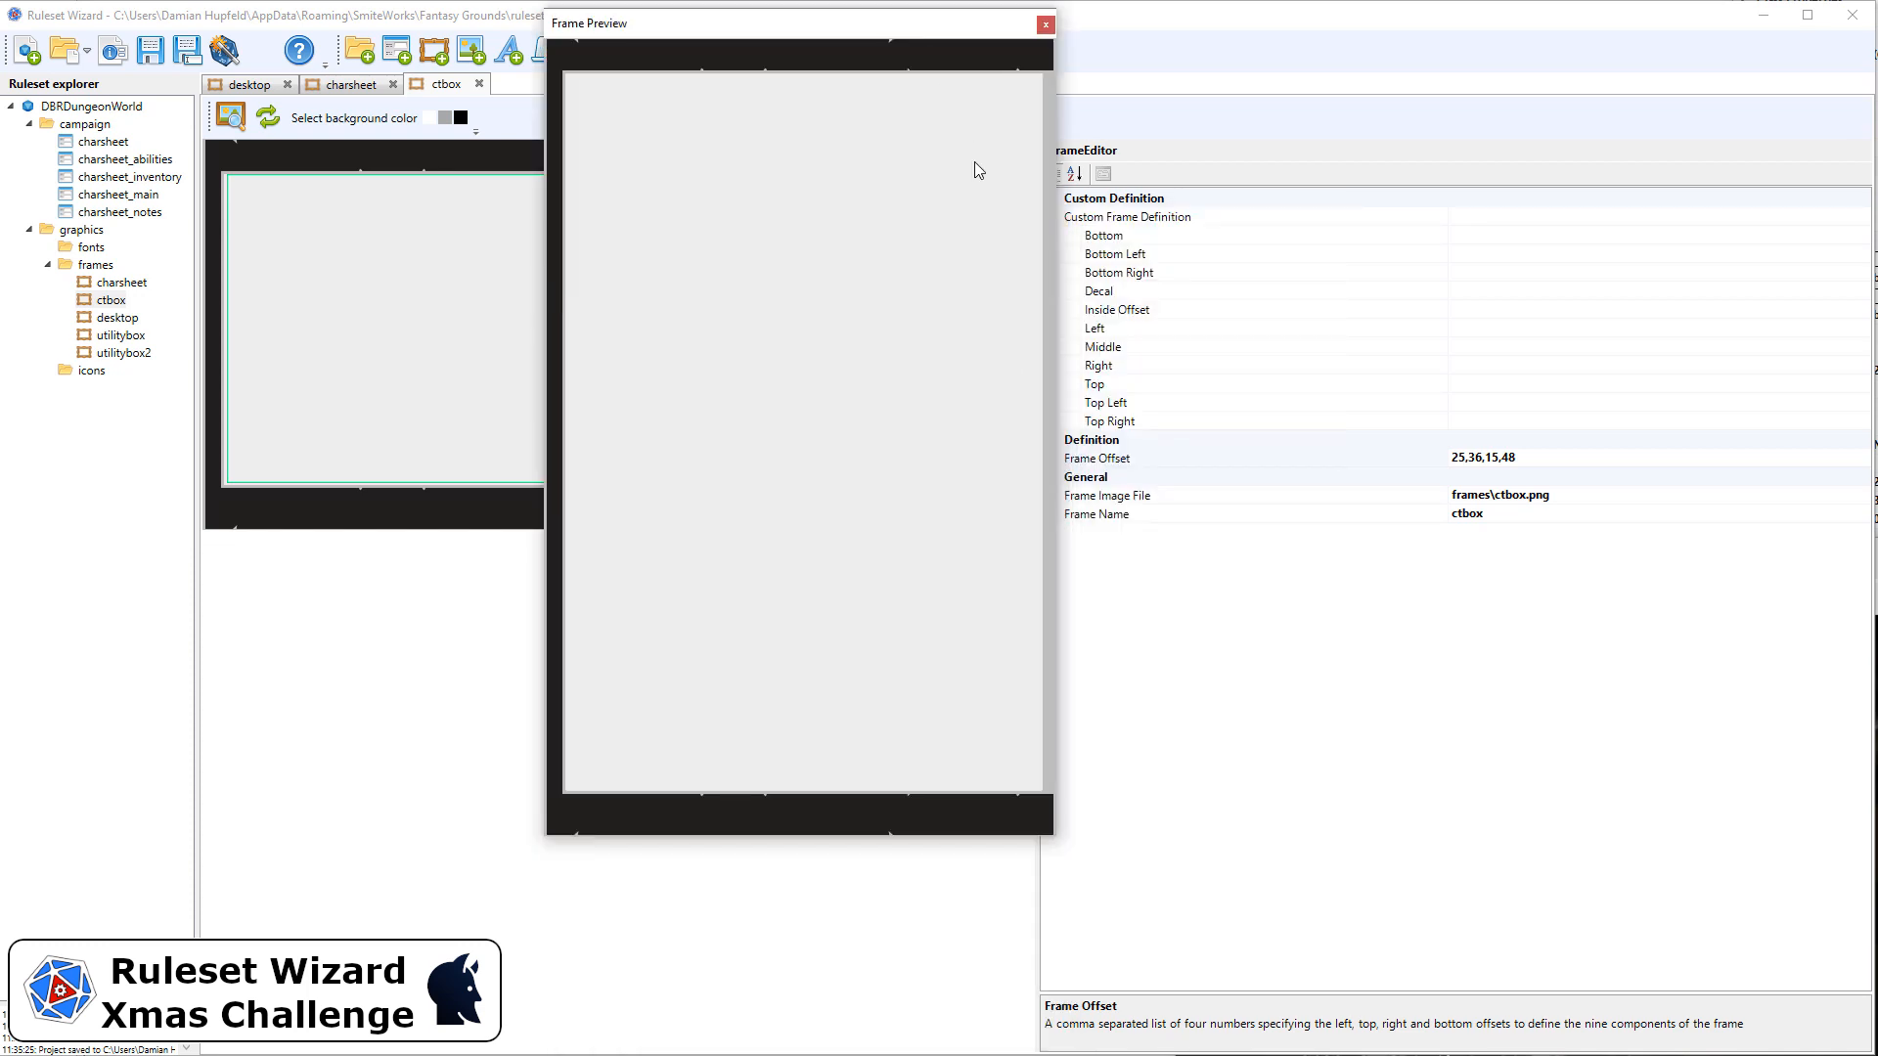
left_click_drag(966, 837, 972, 995)
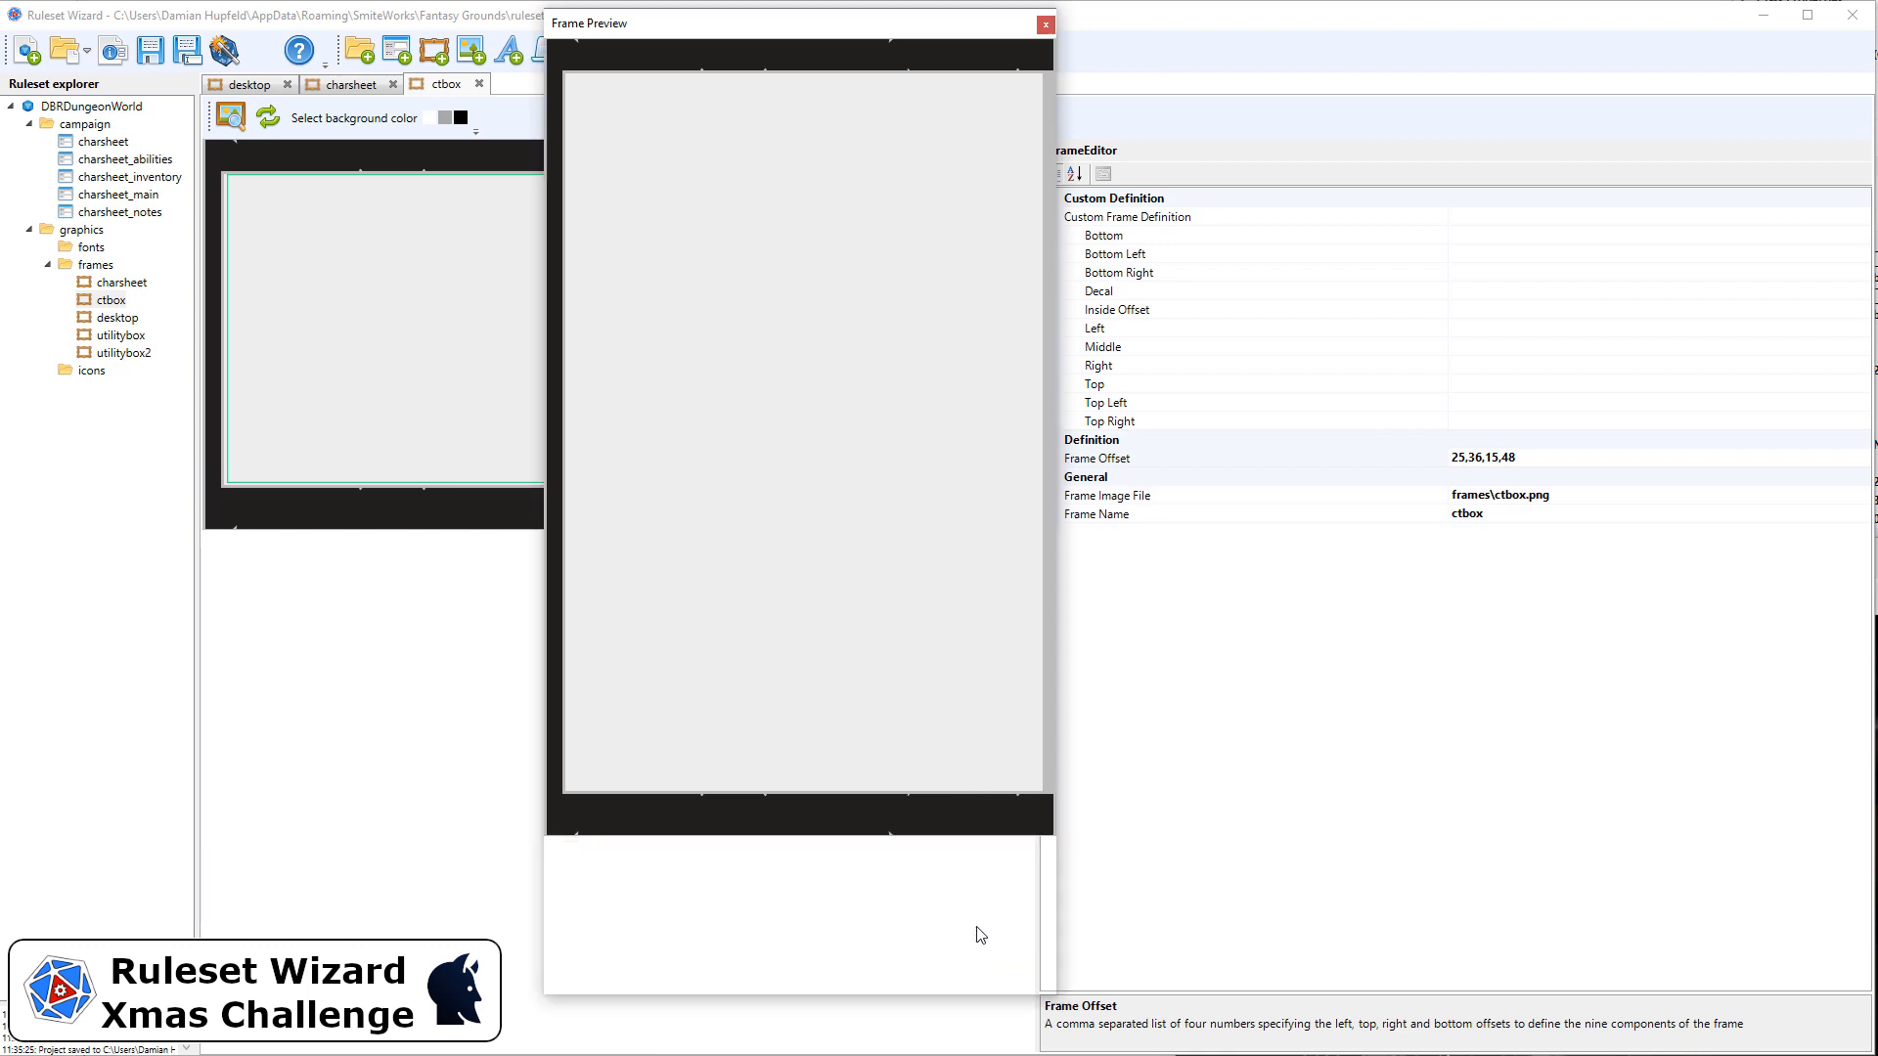
left_click(1046, 25)
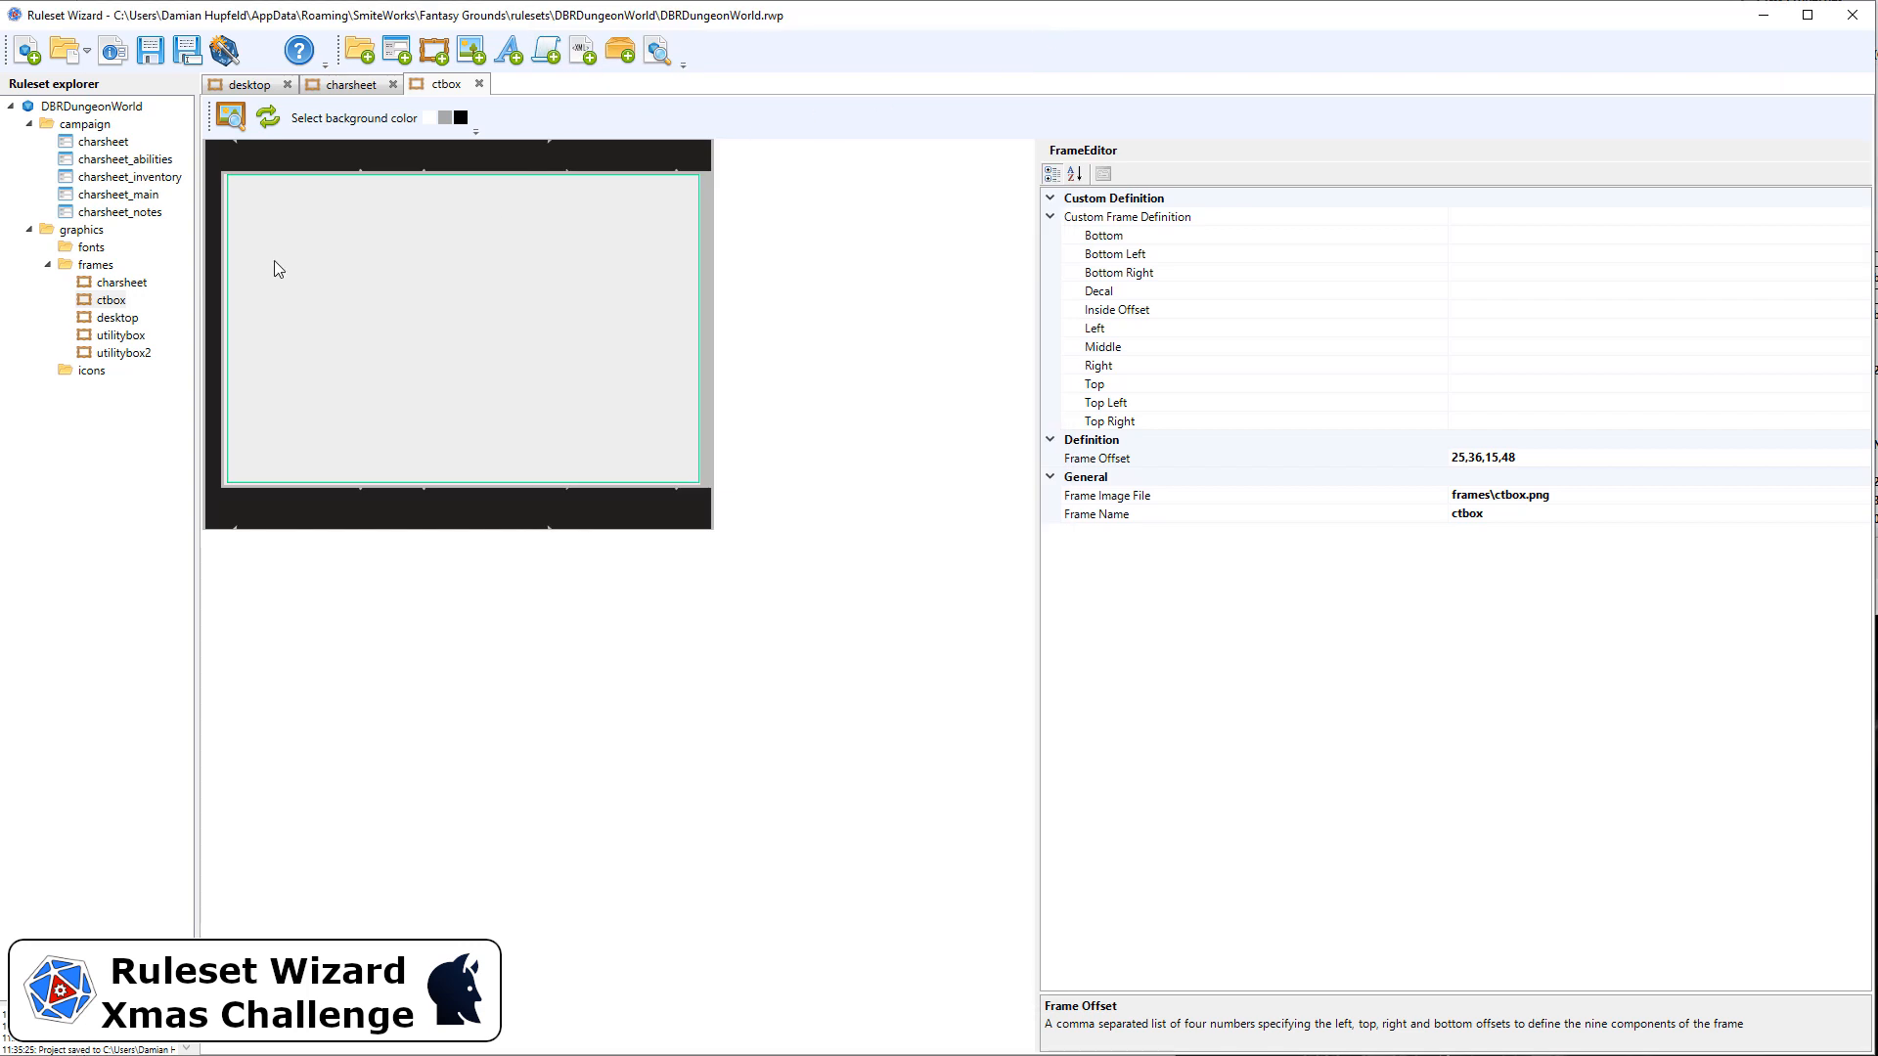
Open the utilitybox frame and copy the charsheet frame's Frame Offset of 4,400,4,4 into it.
left_click(137, 341)
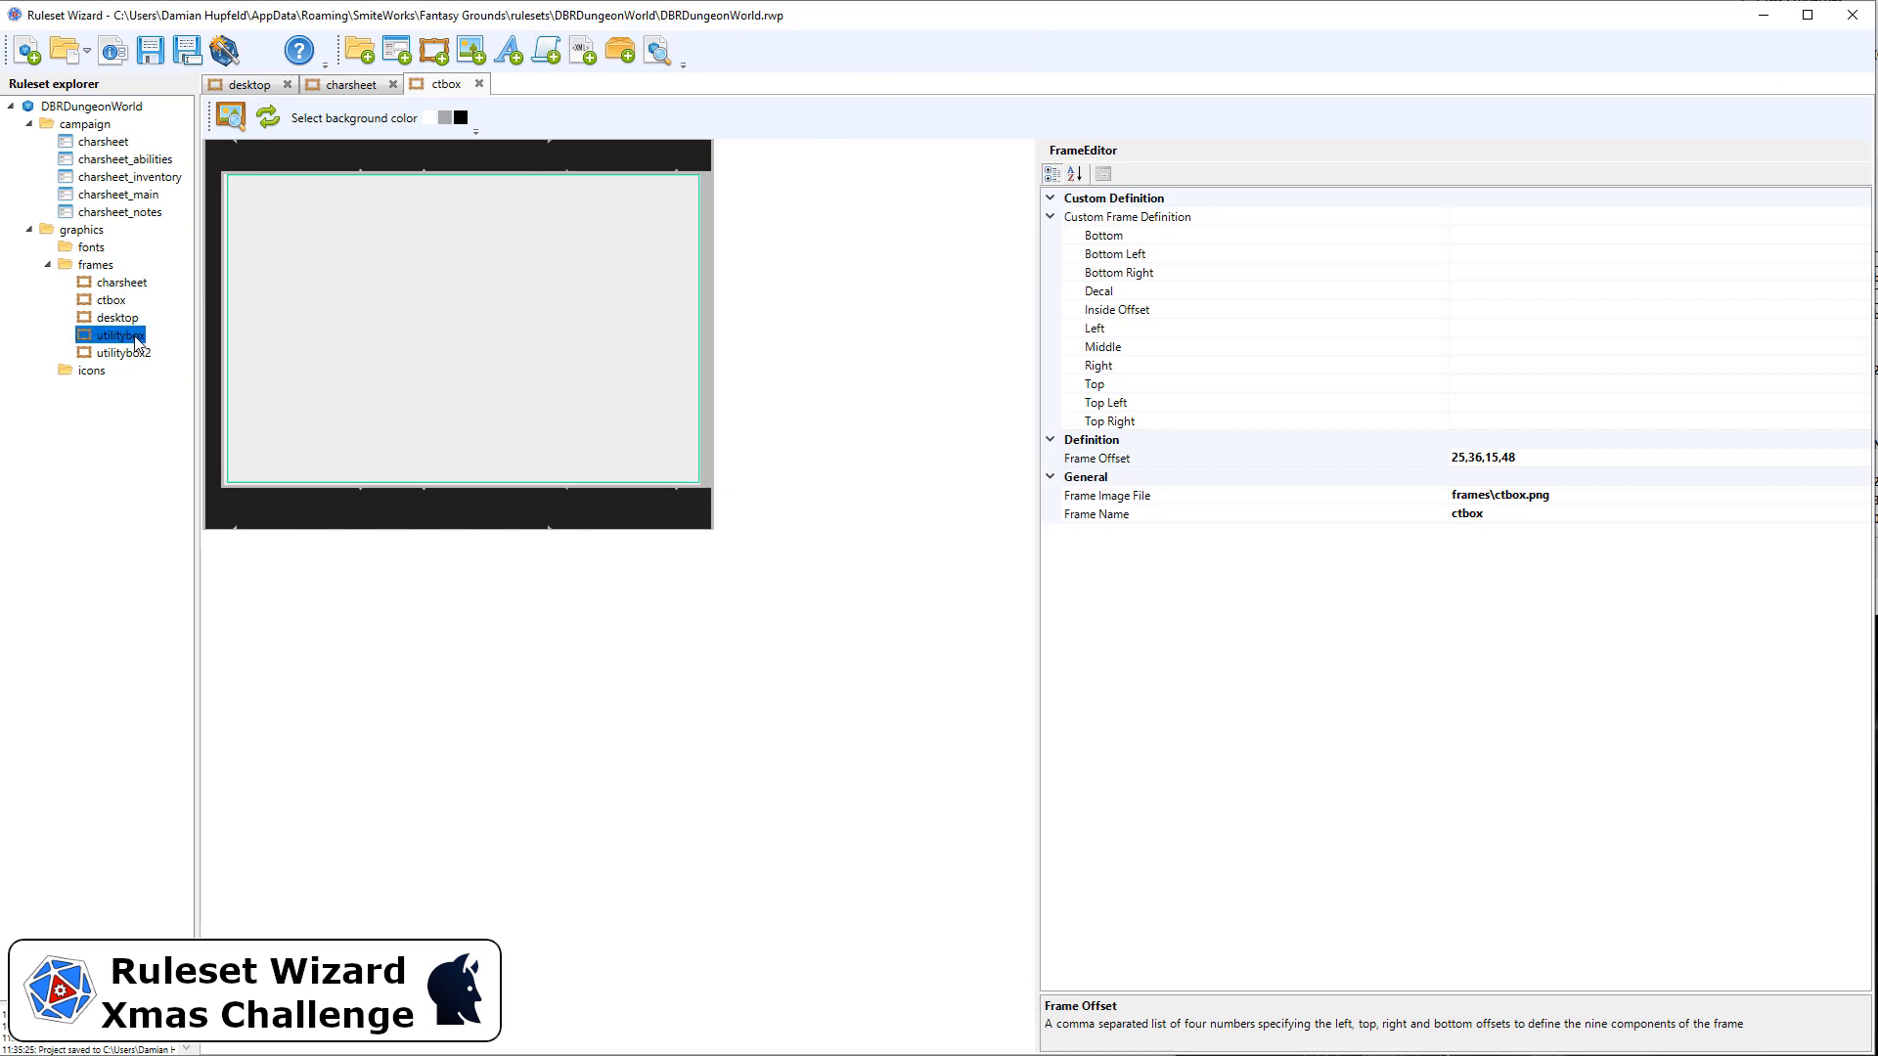
double_click(137, 338)
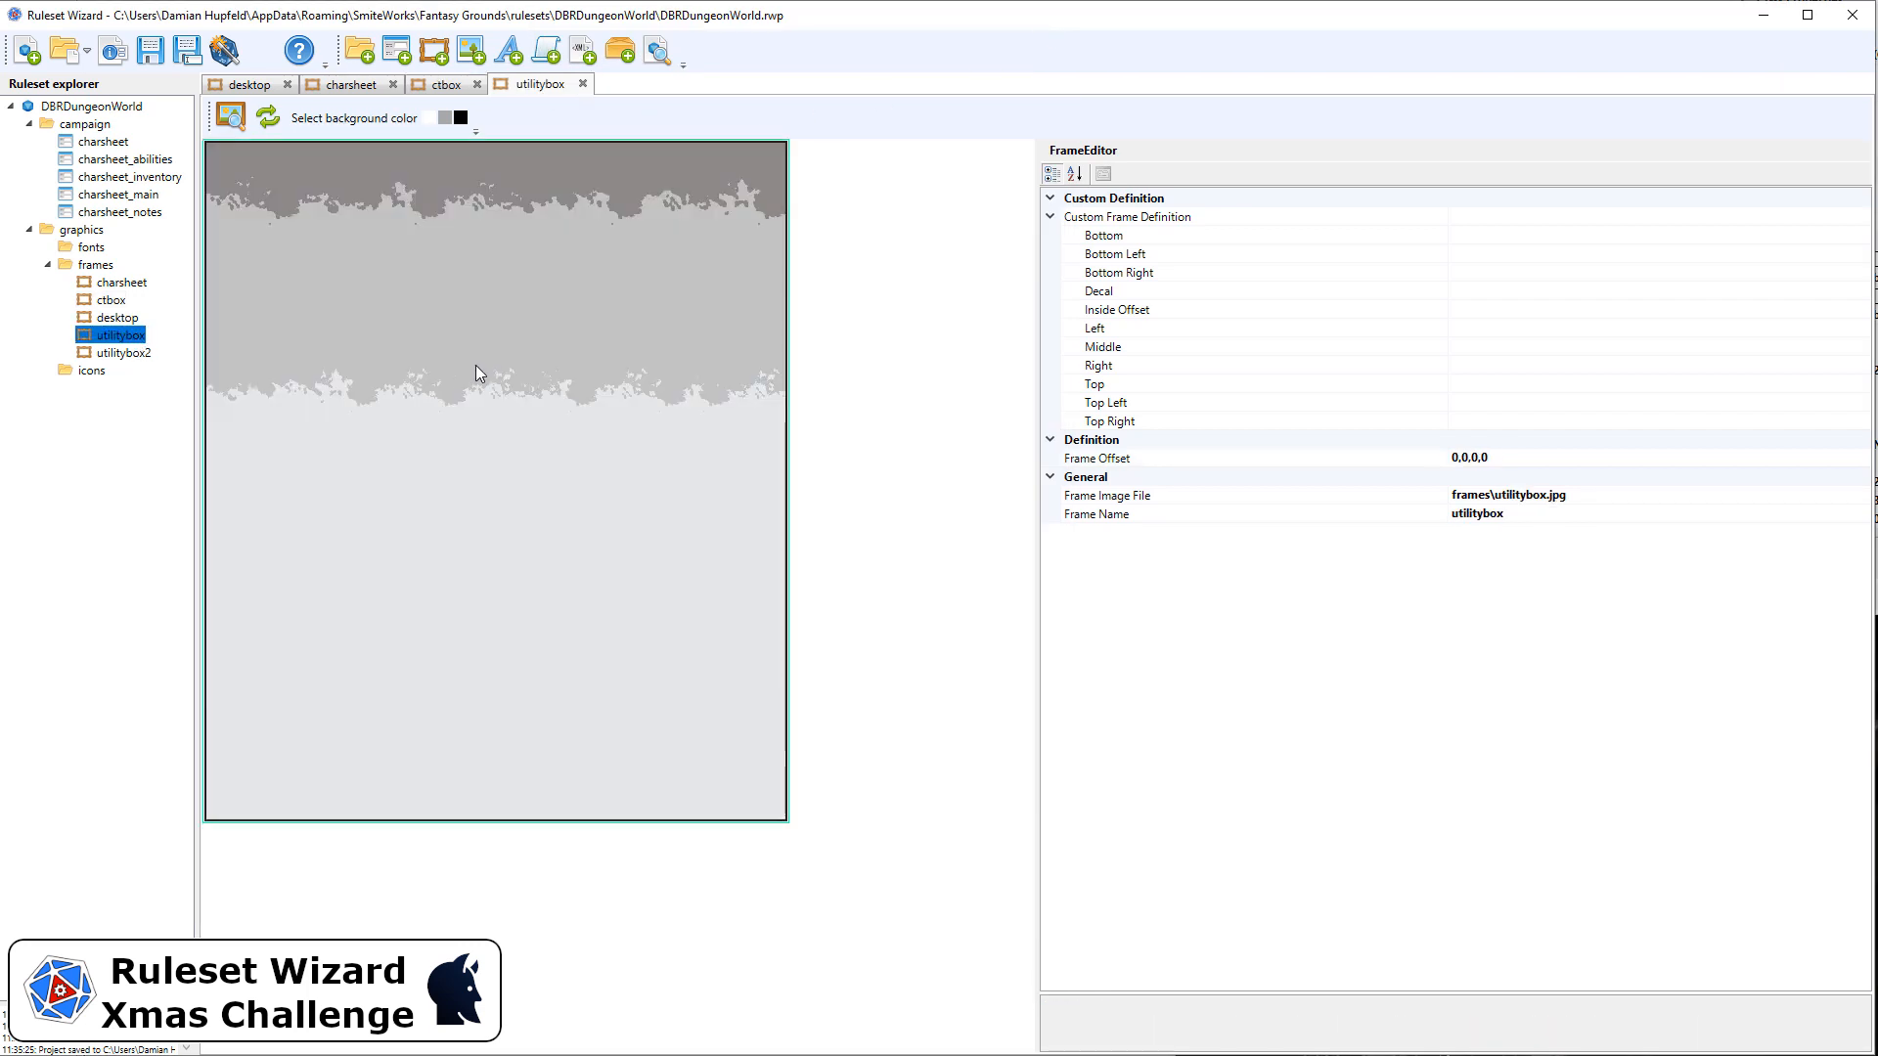
left_click(345, 86)
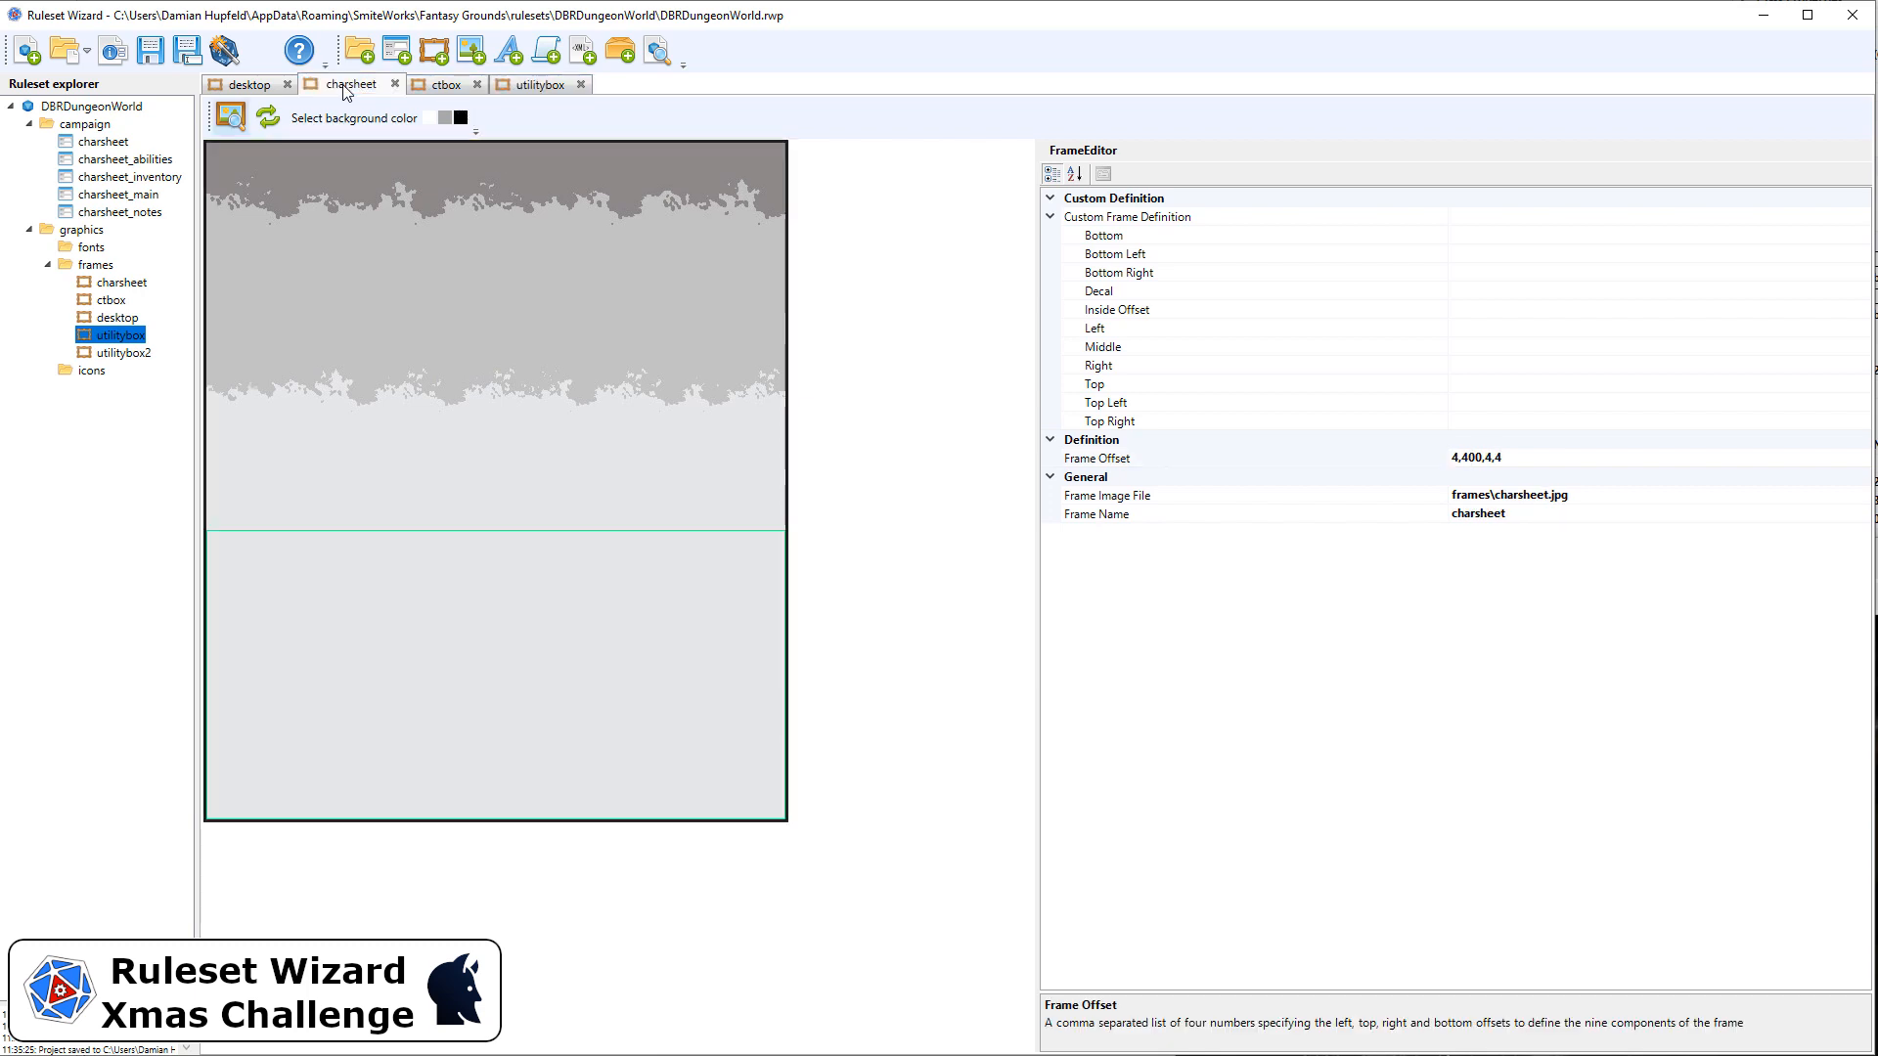
left_click(1496, 459)
key("Return")
key("ctrl+c")
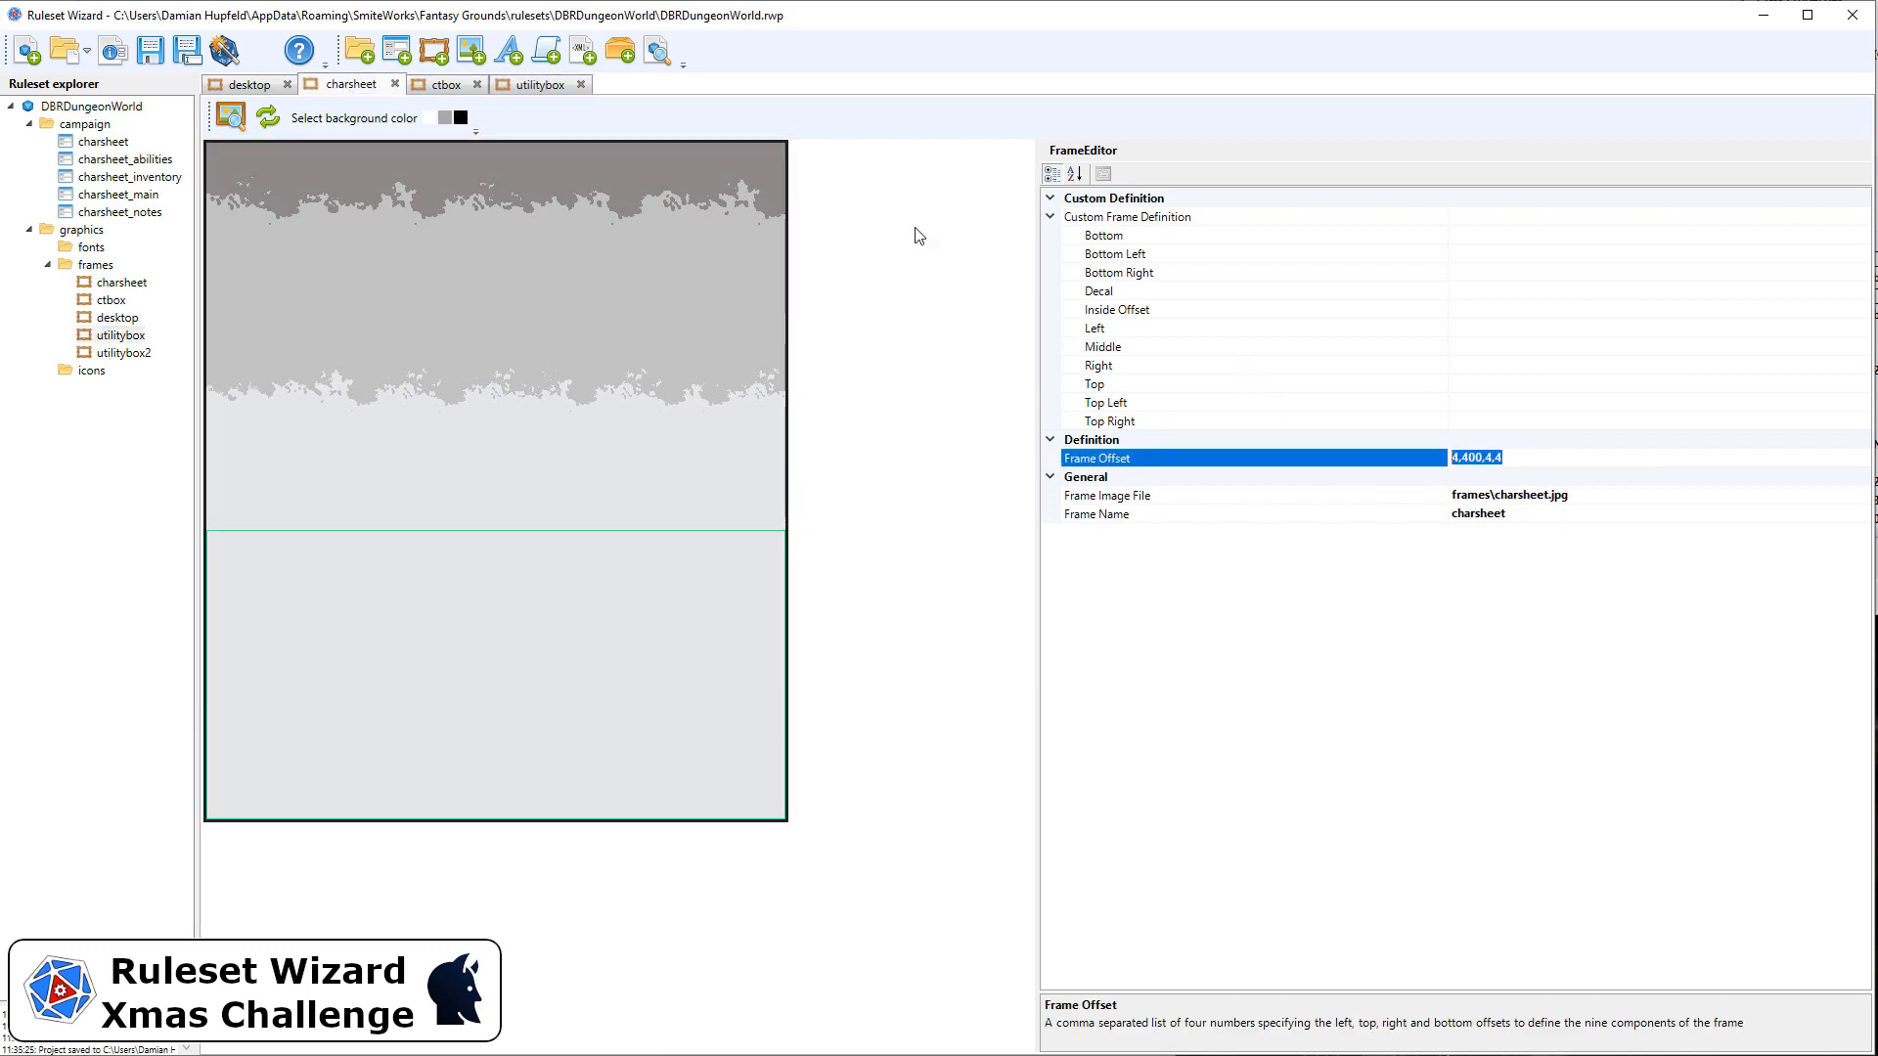
left_click(538, 85)
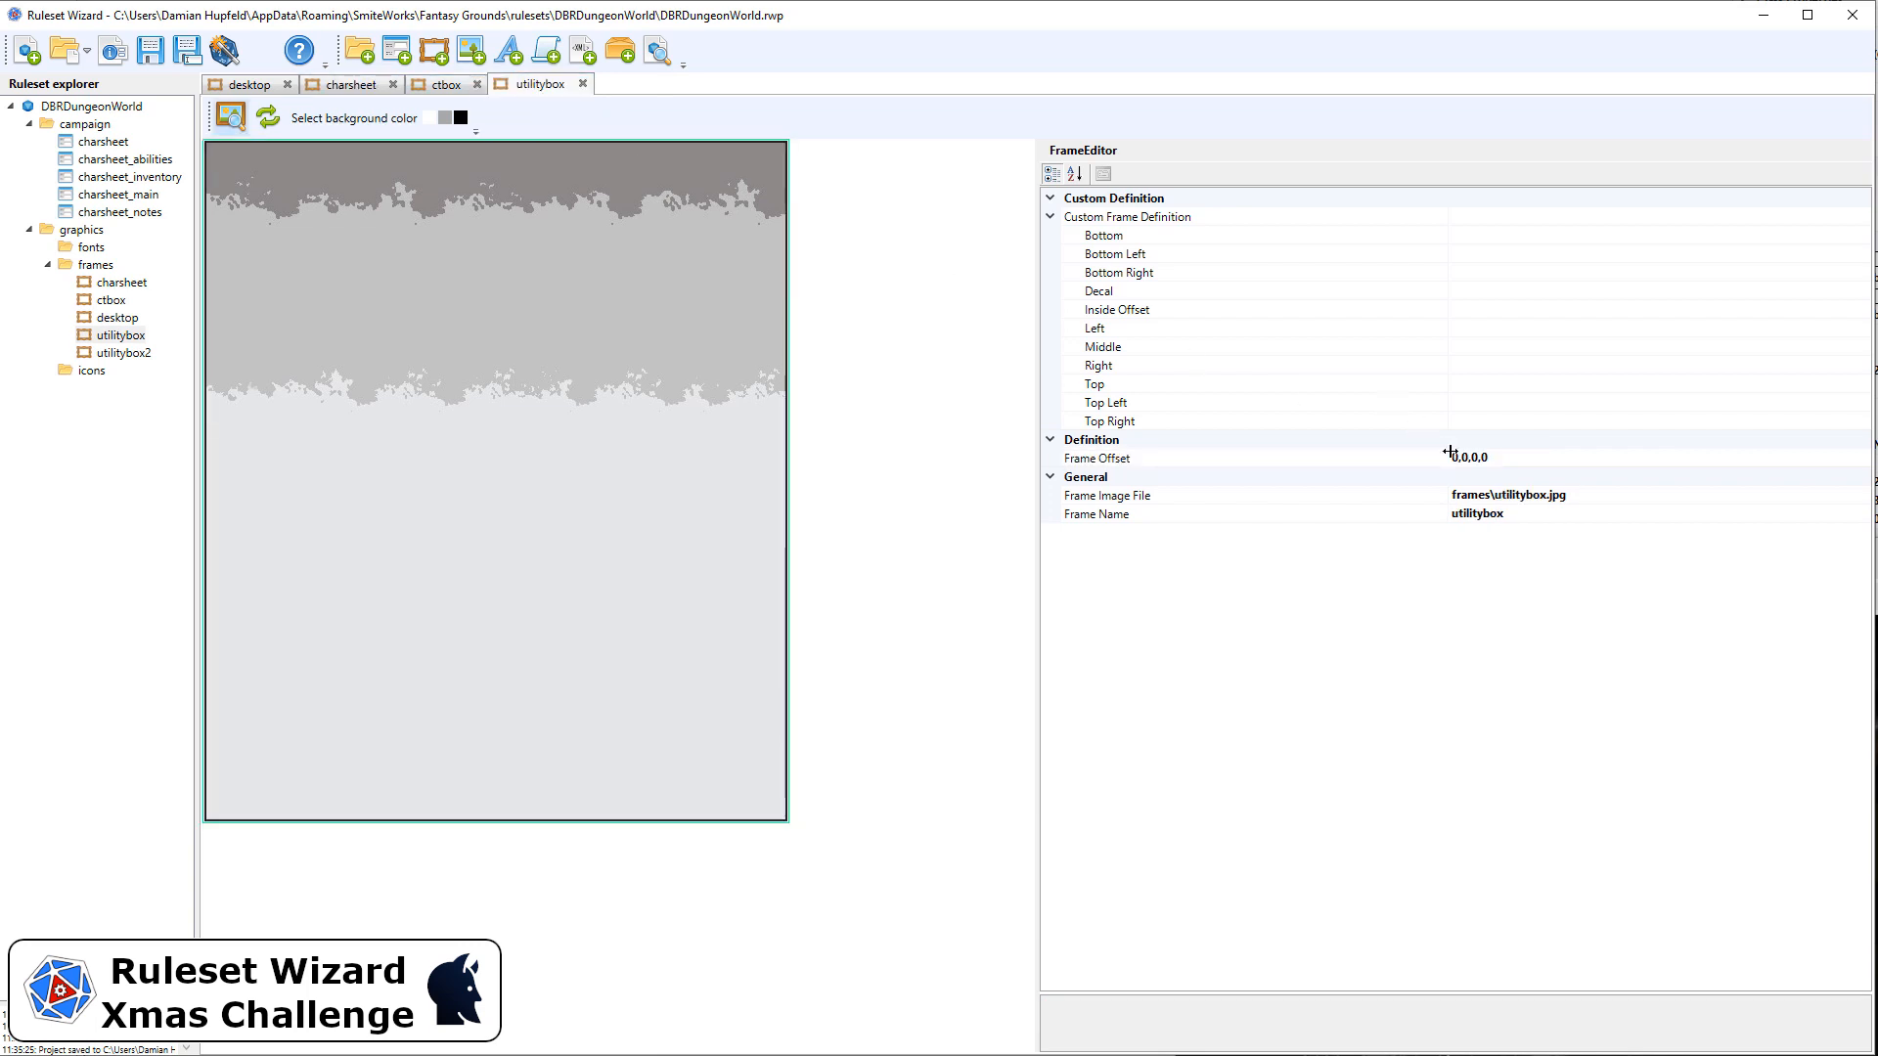
left_click(1514, 460)
left_click_drag(1513, 460, 1355, 446)
key("ctrl+v")
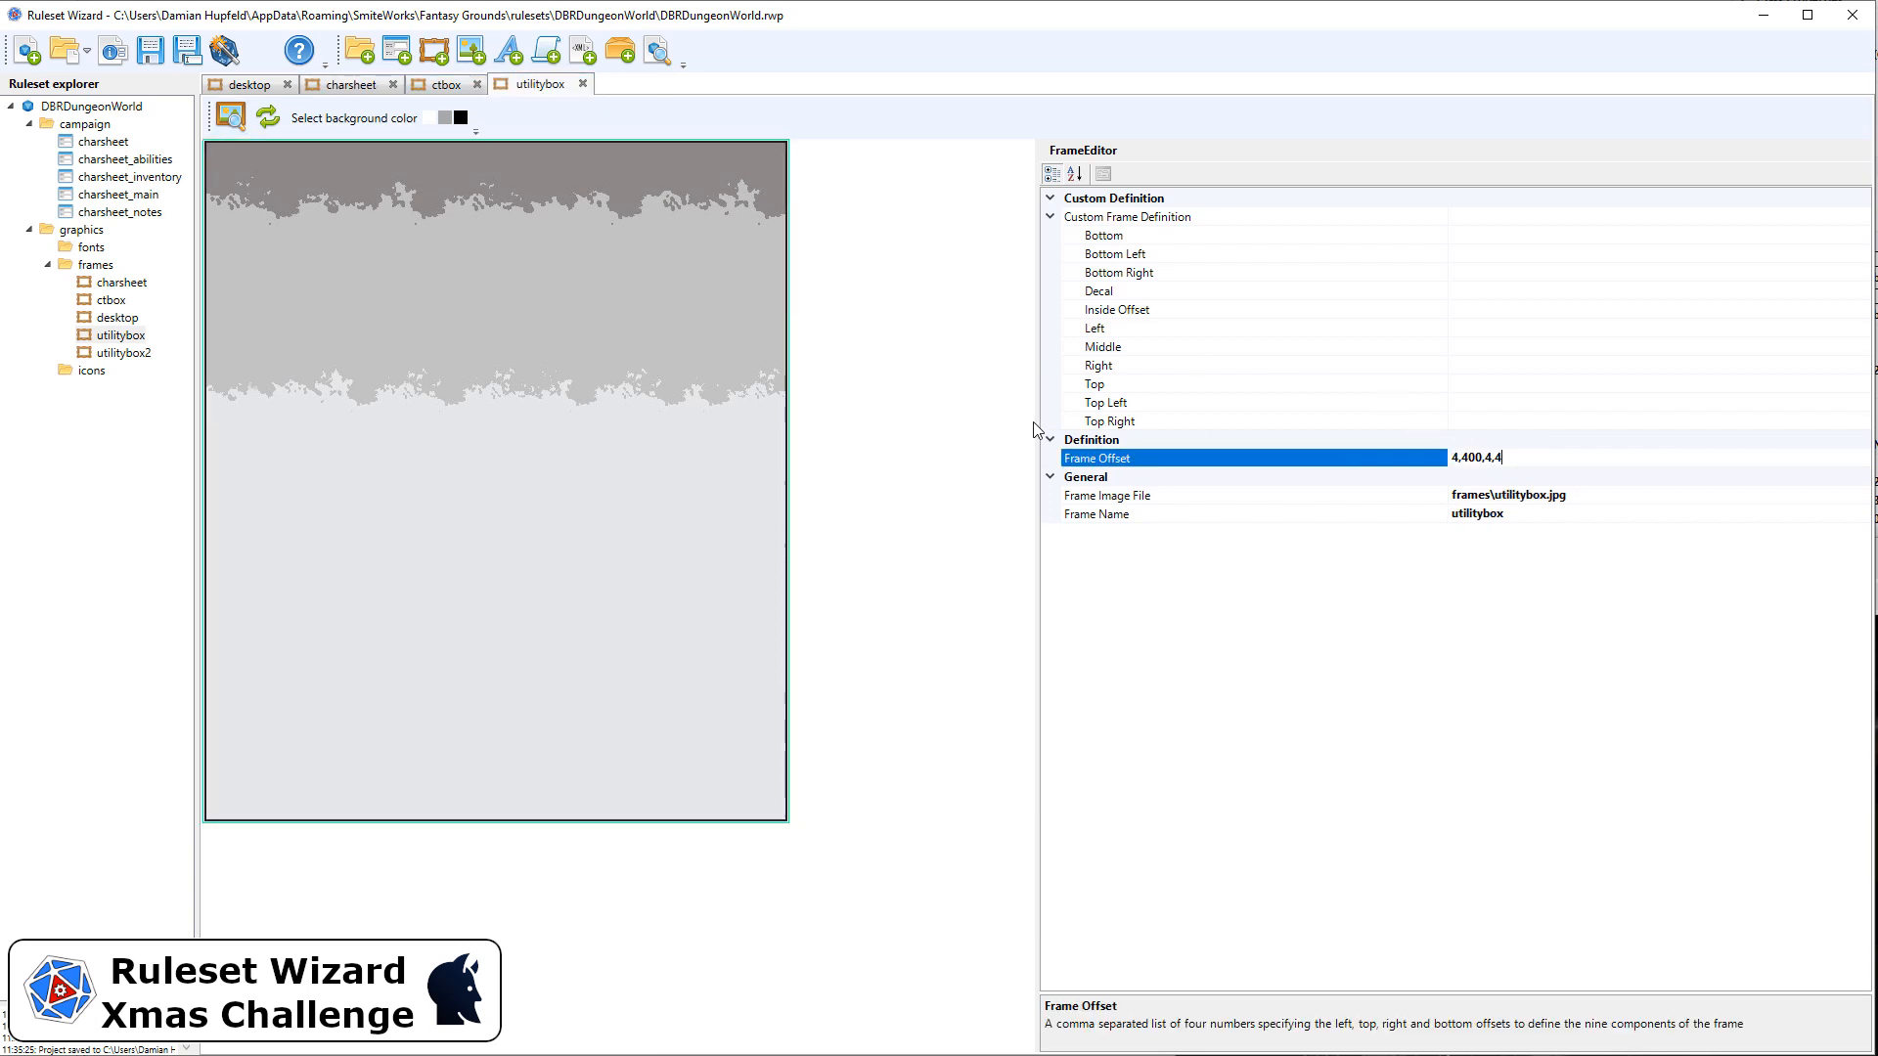
Open the utilitybox2 frame and set its Frame Offset to 70,4,90,4.
double_click(123, 353)
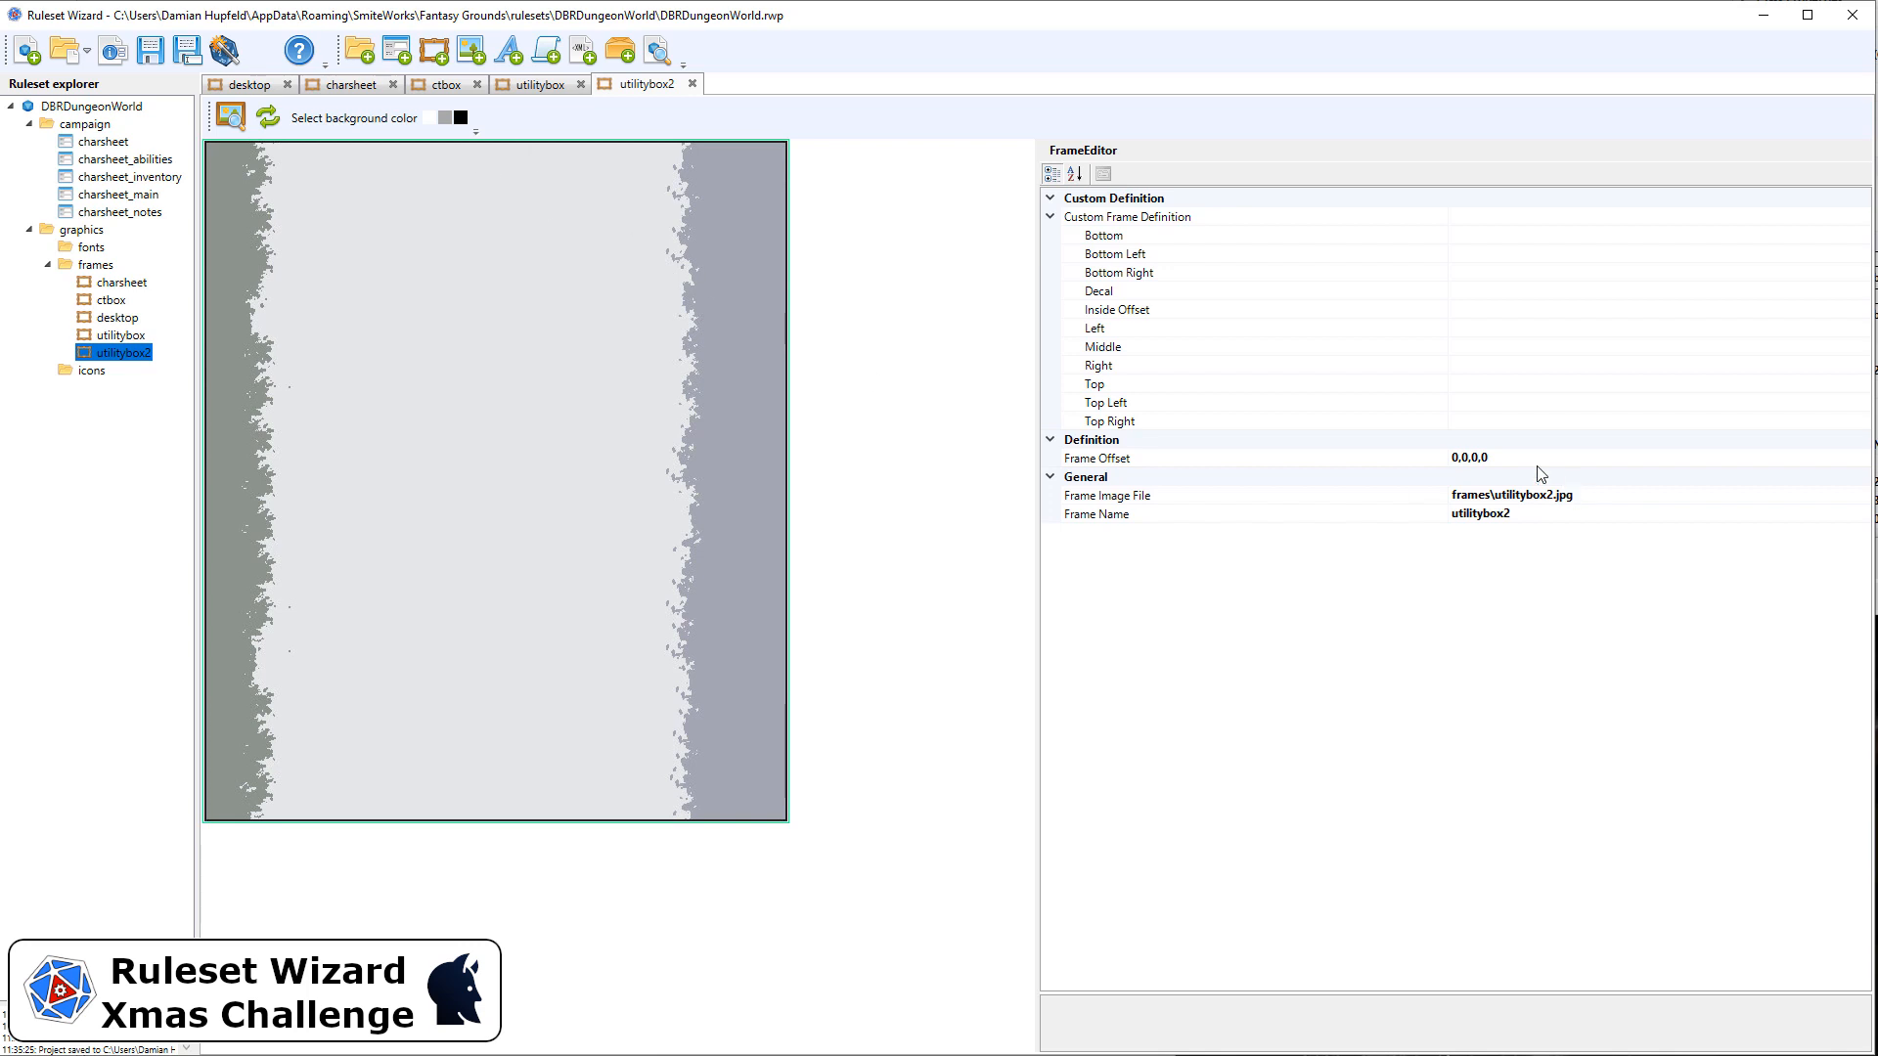
left_click(1495, 458)
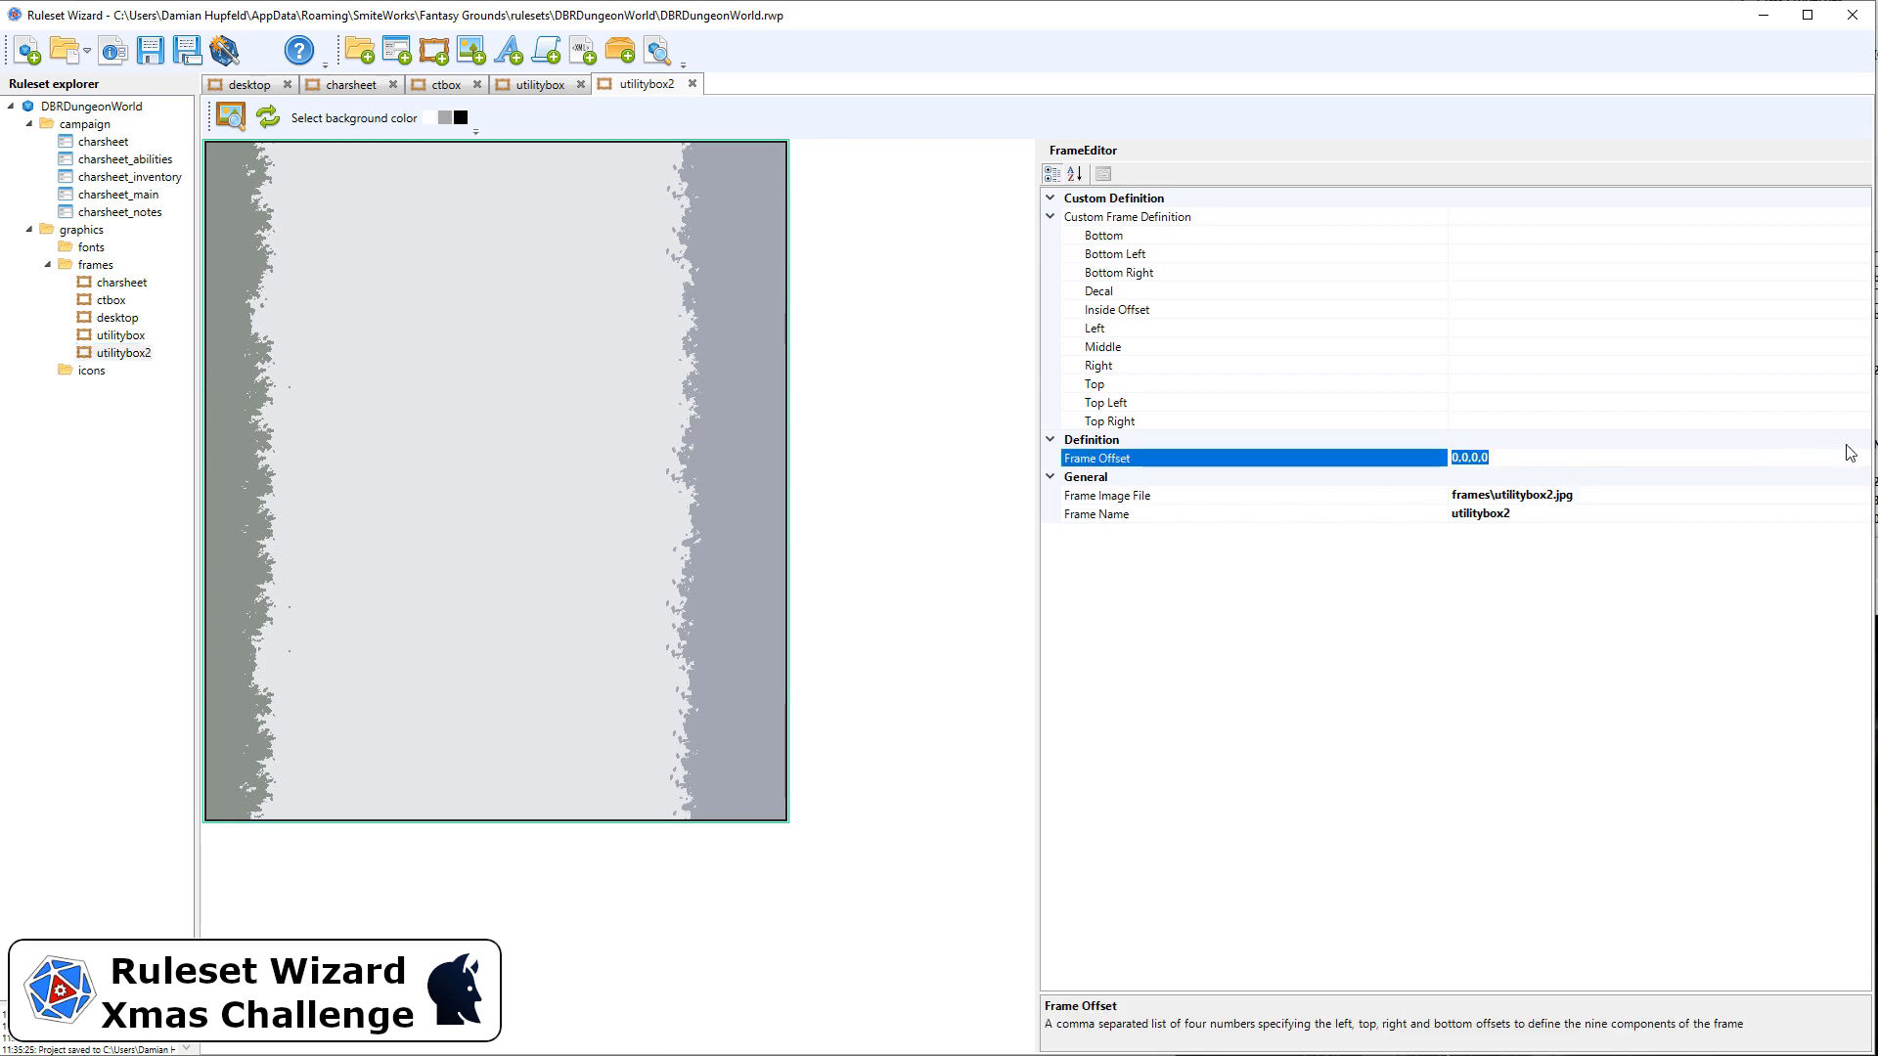
type("70")
type(",4,90")
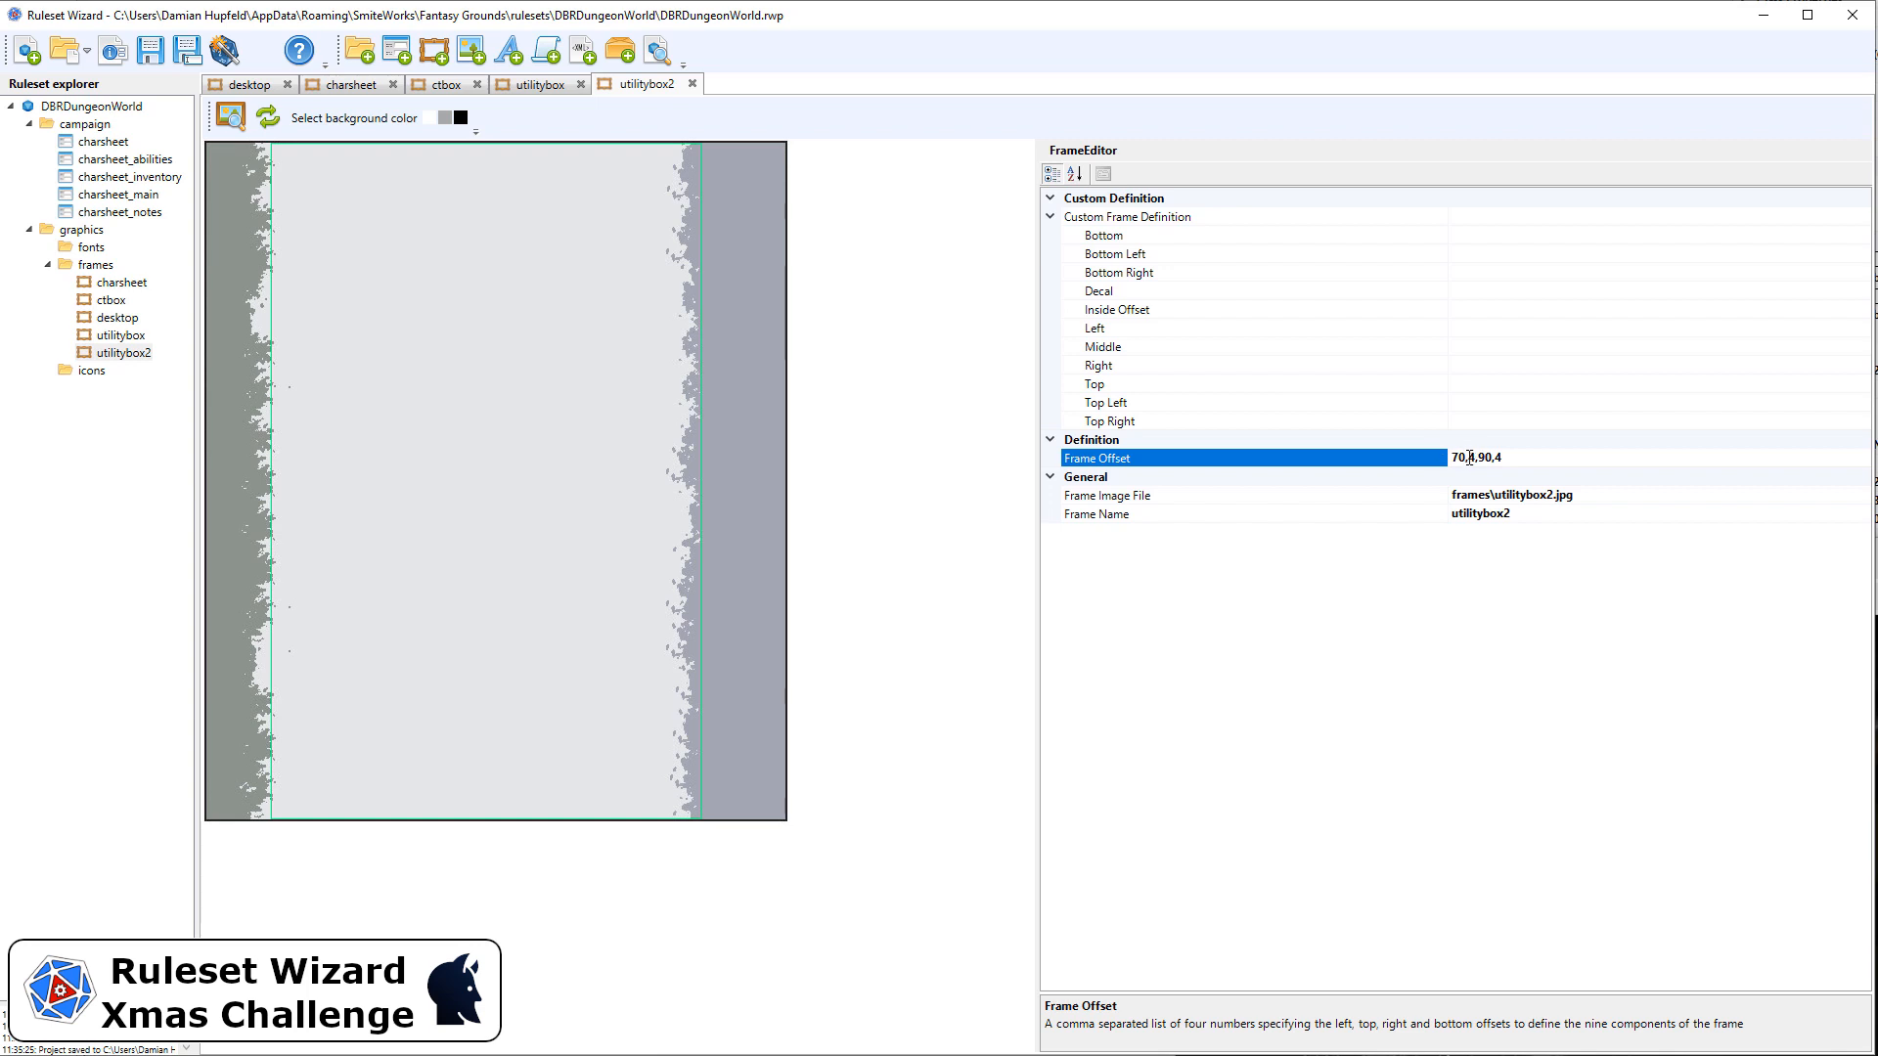
Increase the utilitybox2 frame's left offset to 75 and its right offset to 125.
left_click_drag(1464, 457, 1457, 457)
type("5")
left_click_drag(1485, 457, 1478, 456)
type("12")
left_click(915, 459)
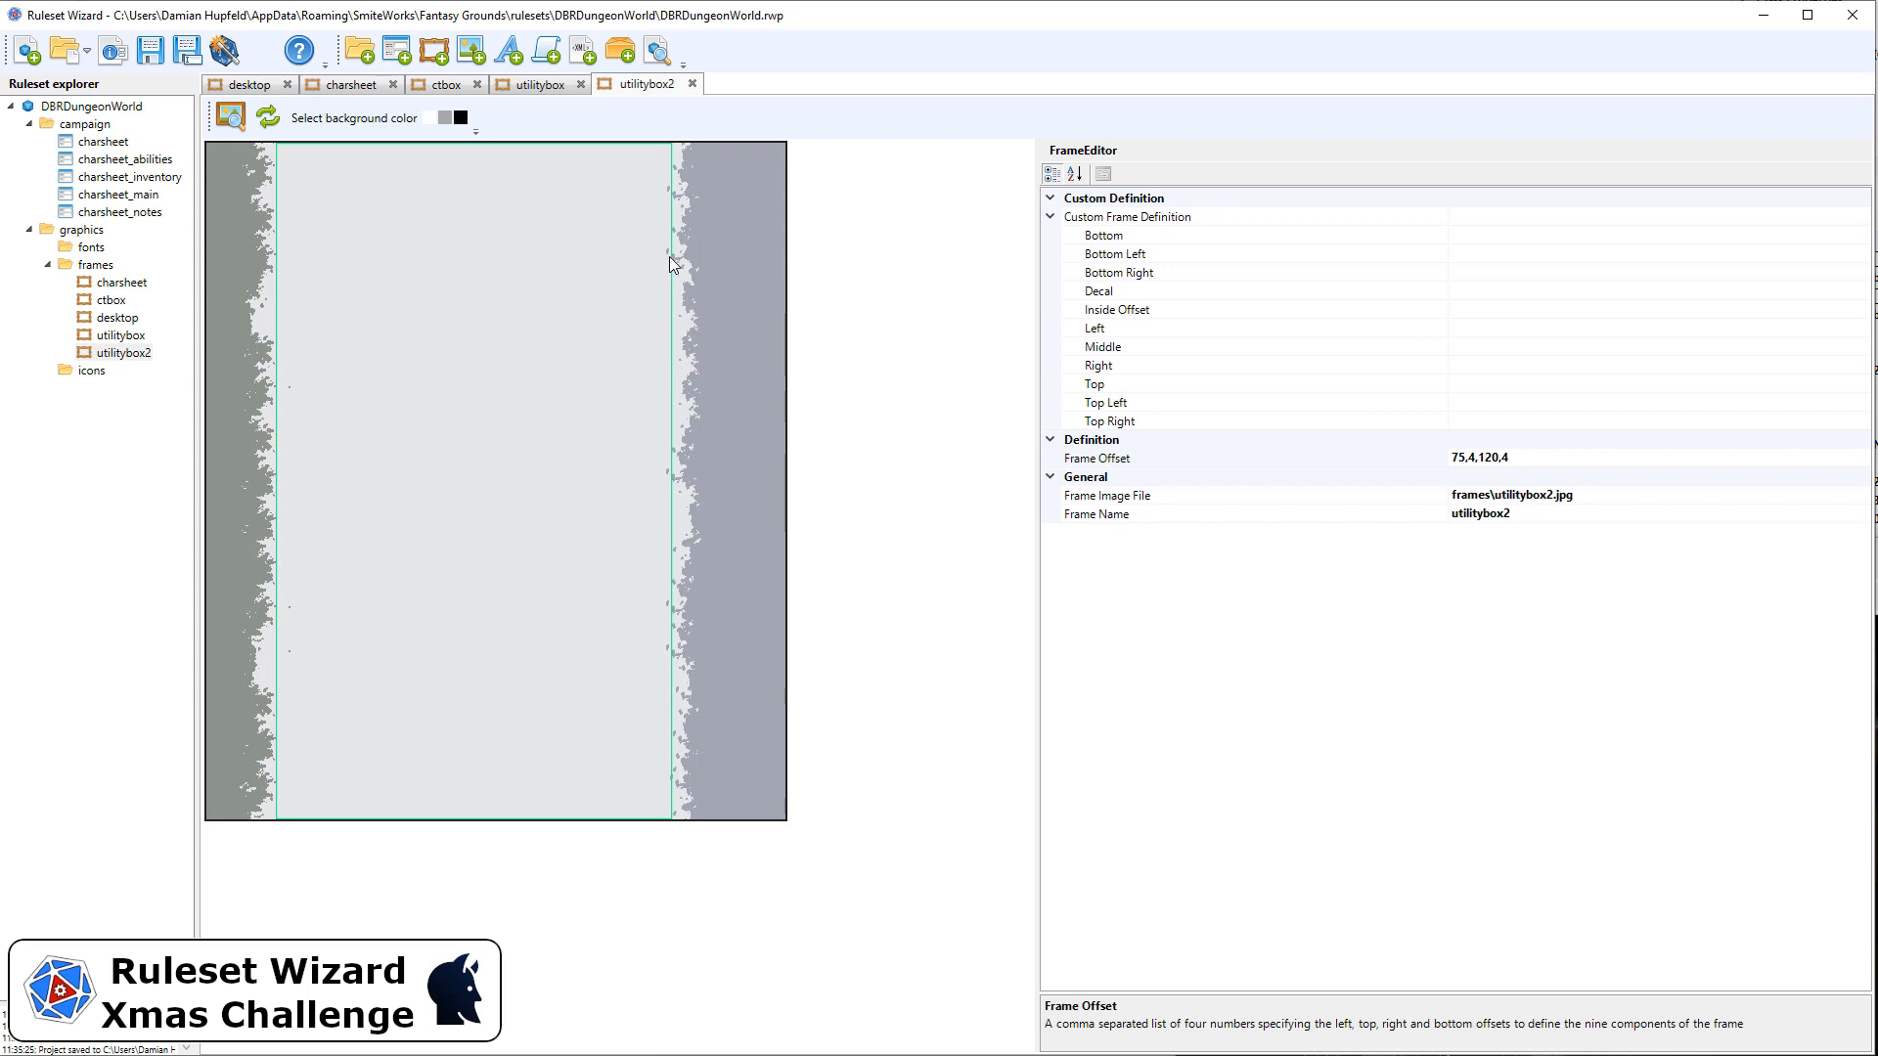
left_click(1497, 456)
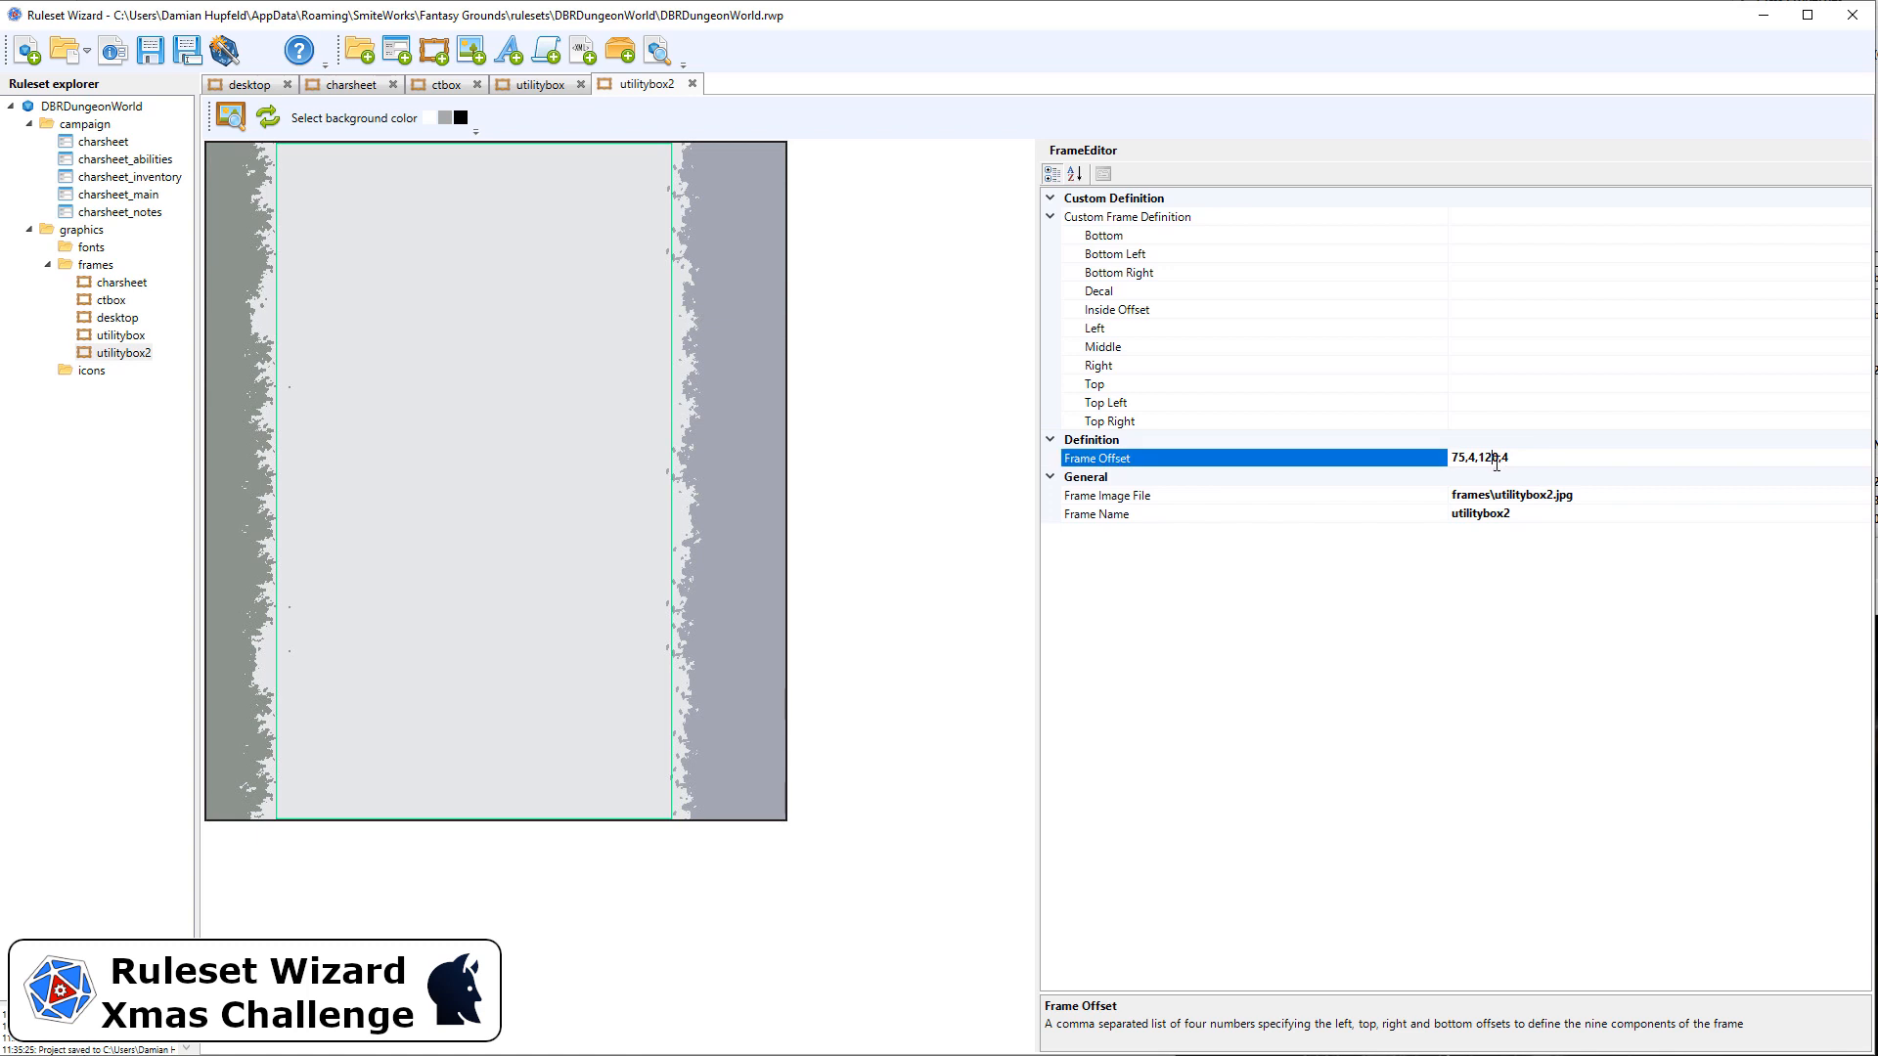
key("shift+Right")
type("5")
key("Return")
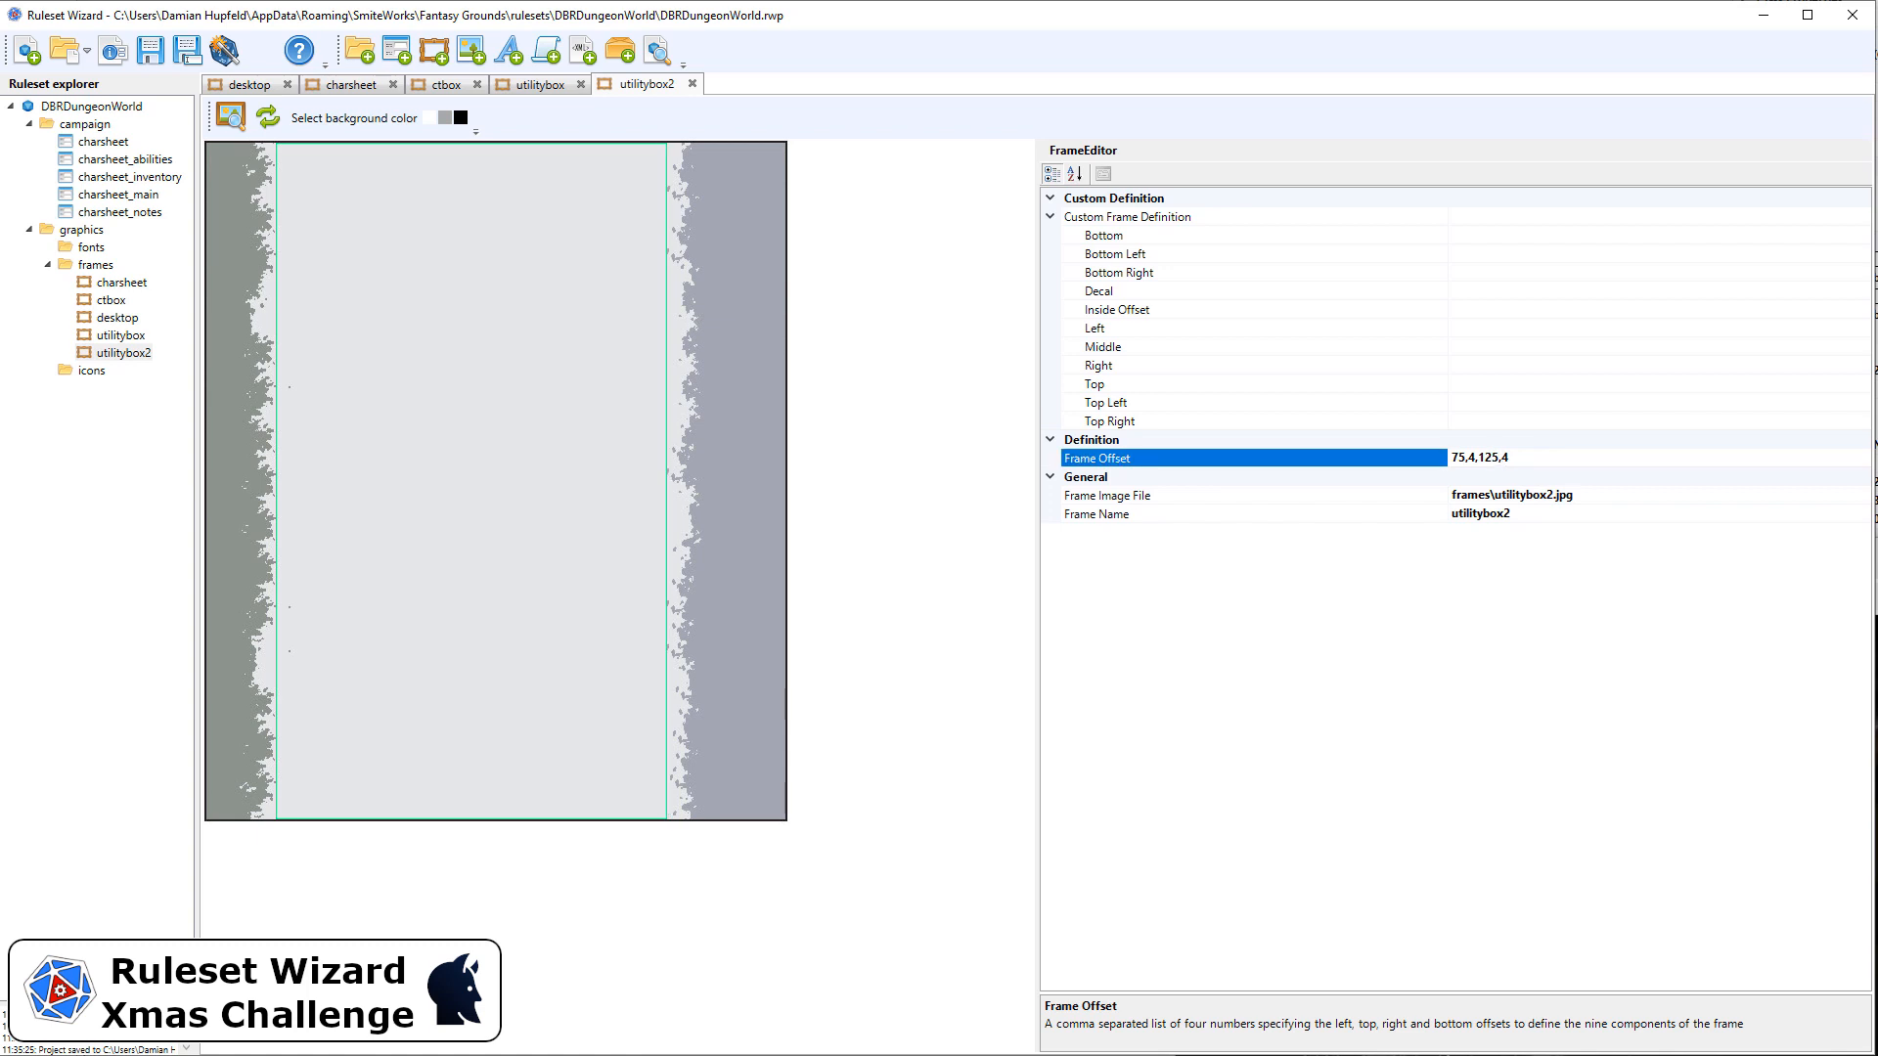
Preview the utilitybox2 frame at a tall and very wide size to check its repeating pattern, and close the preview.
left_click(230, 118)
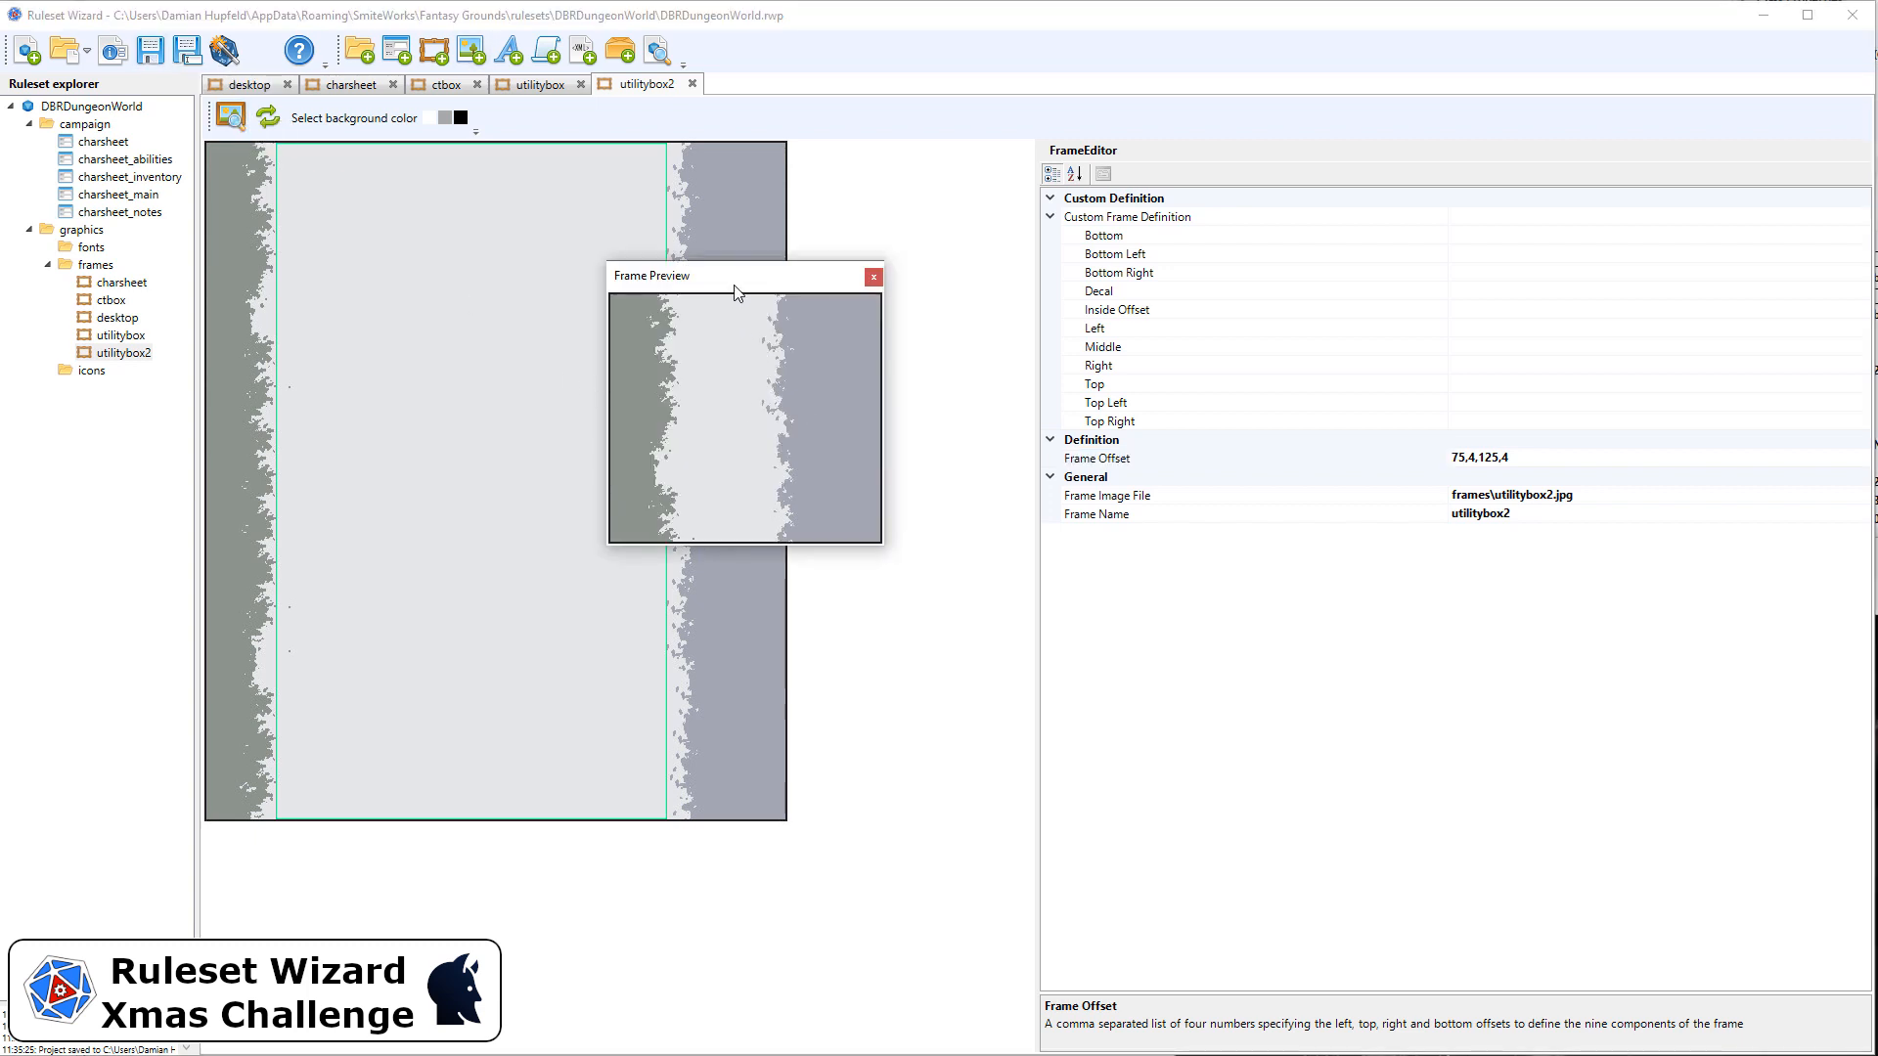
left_click_drag(733, 279, 415, 41)
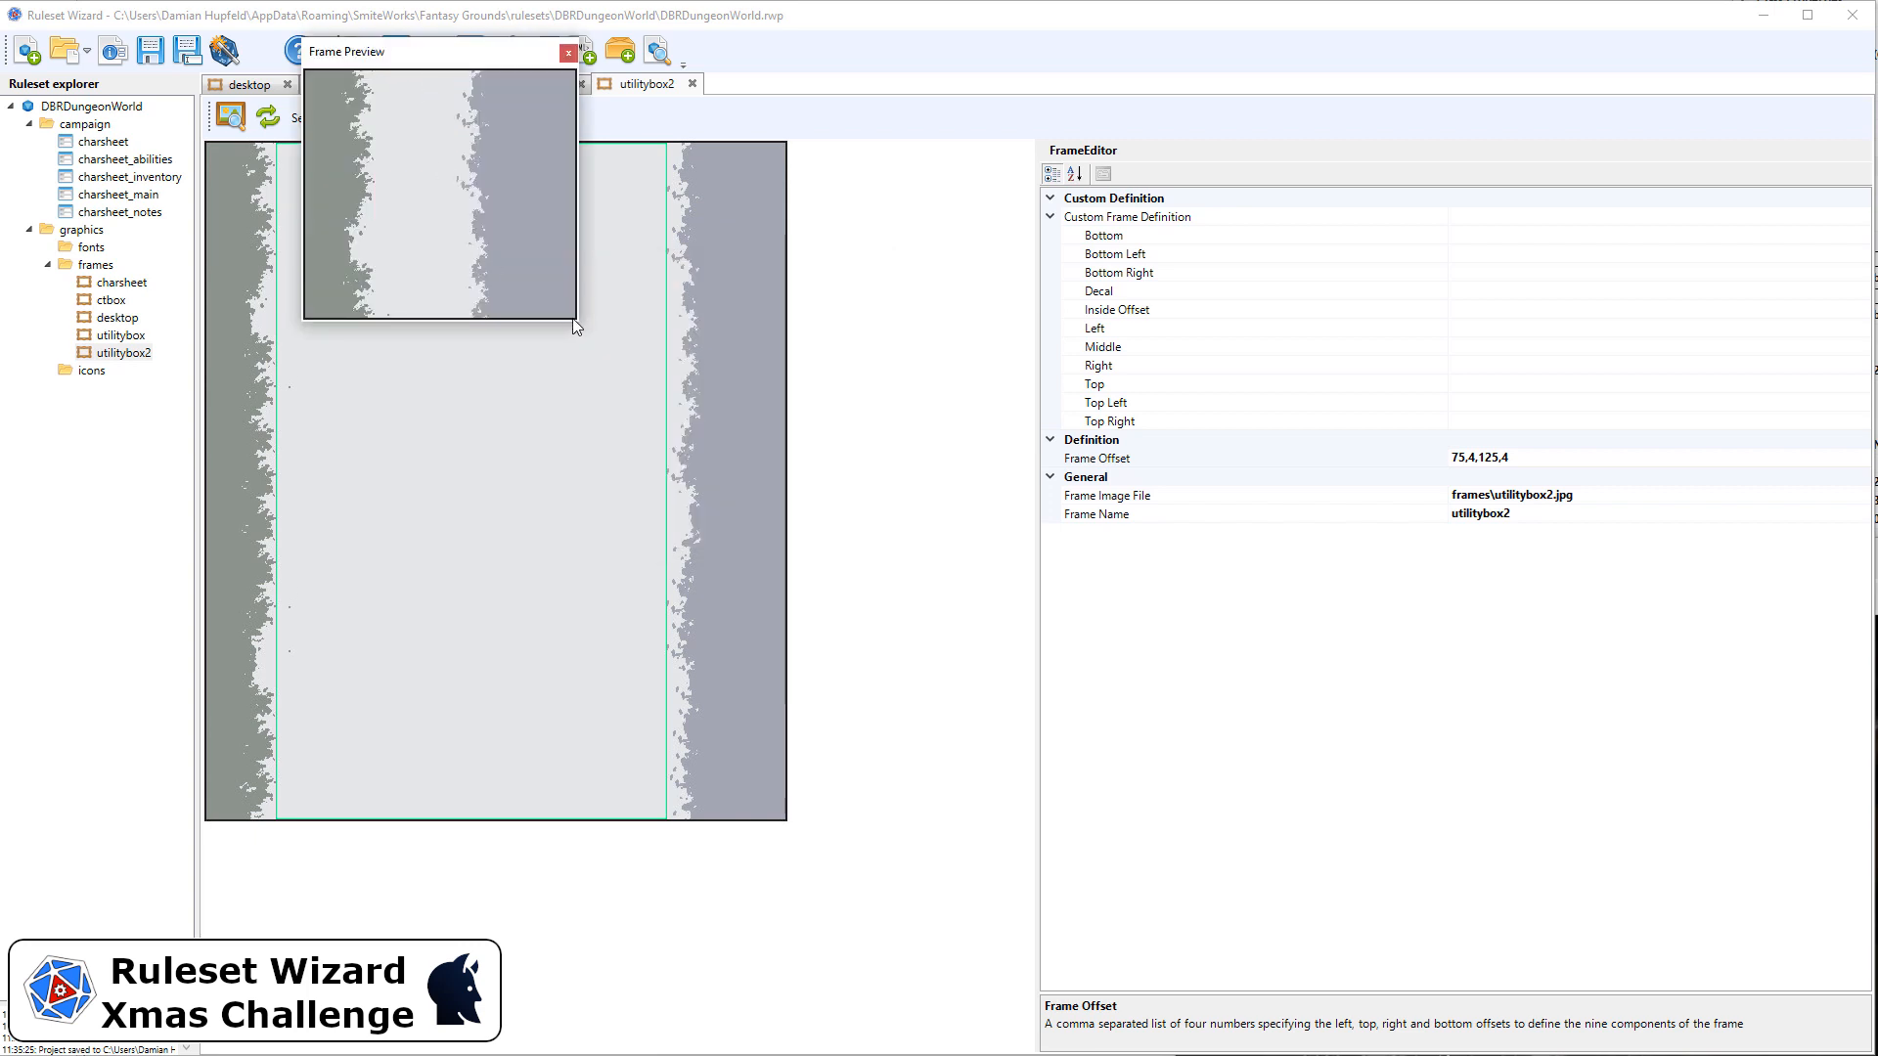
left_click_drag(577, 321, 1186, 1015)
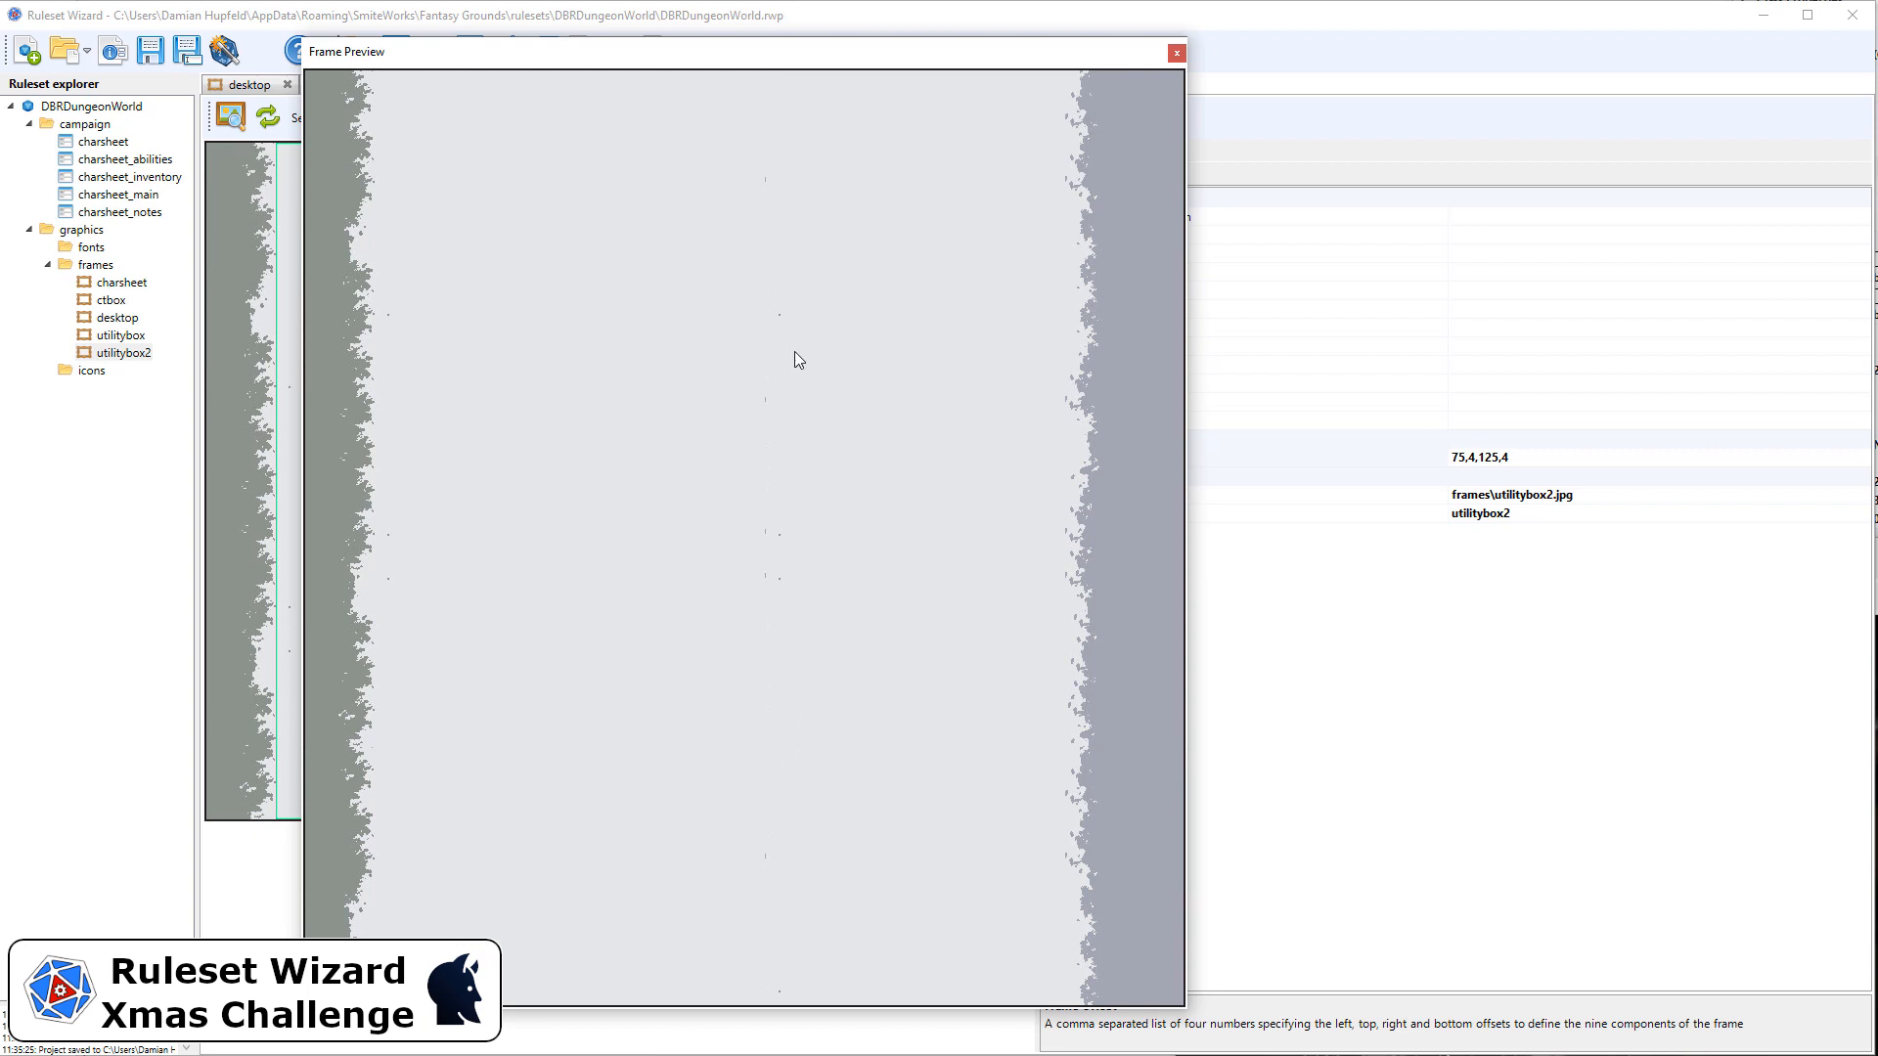
left_click_drag(1186, 275, 1802, 298)
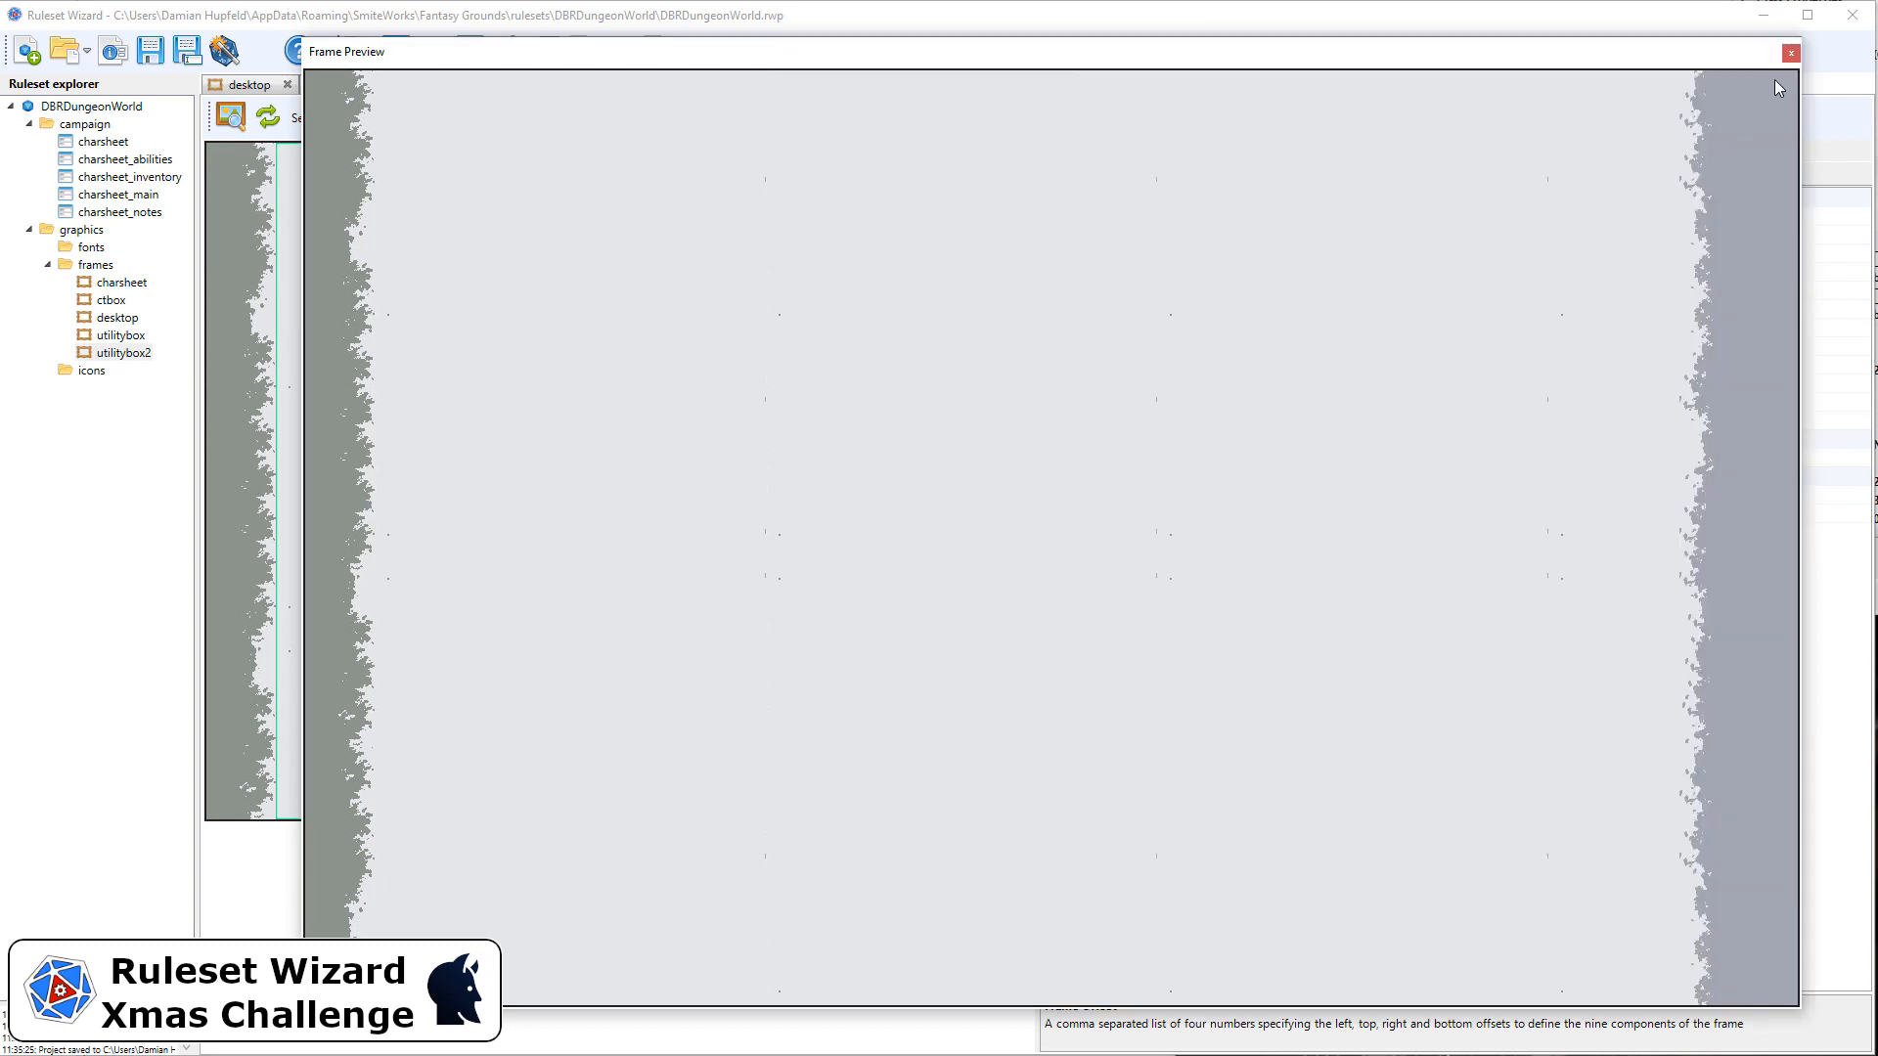
left_click(1790, 54)
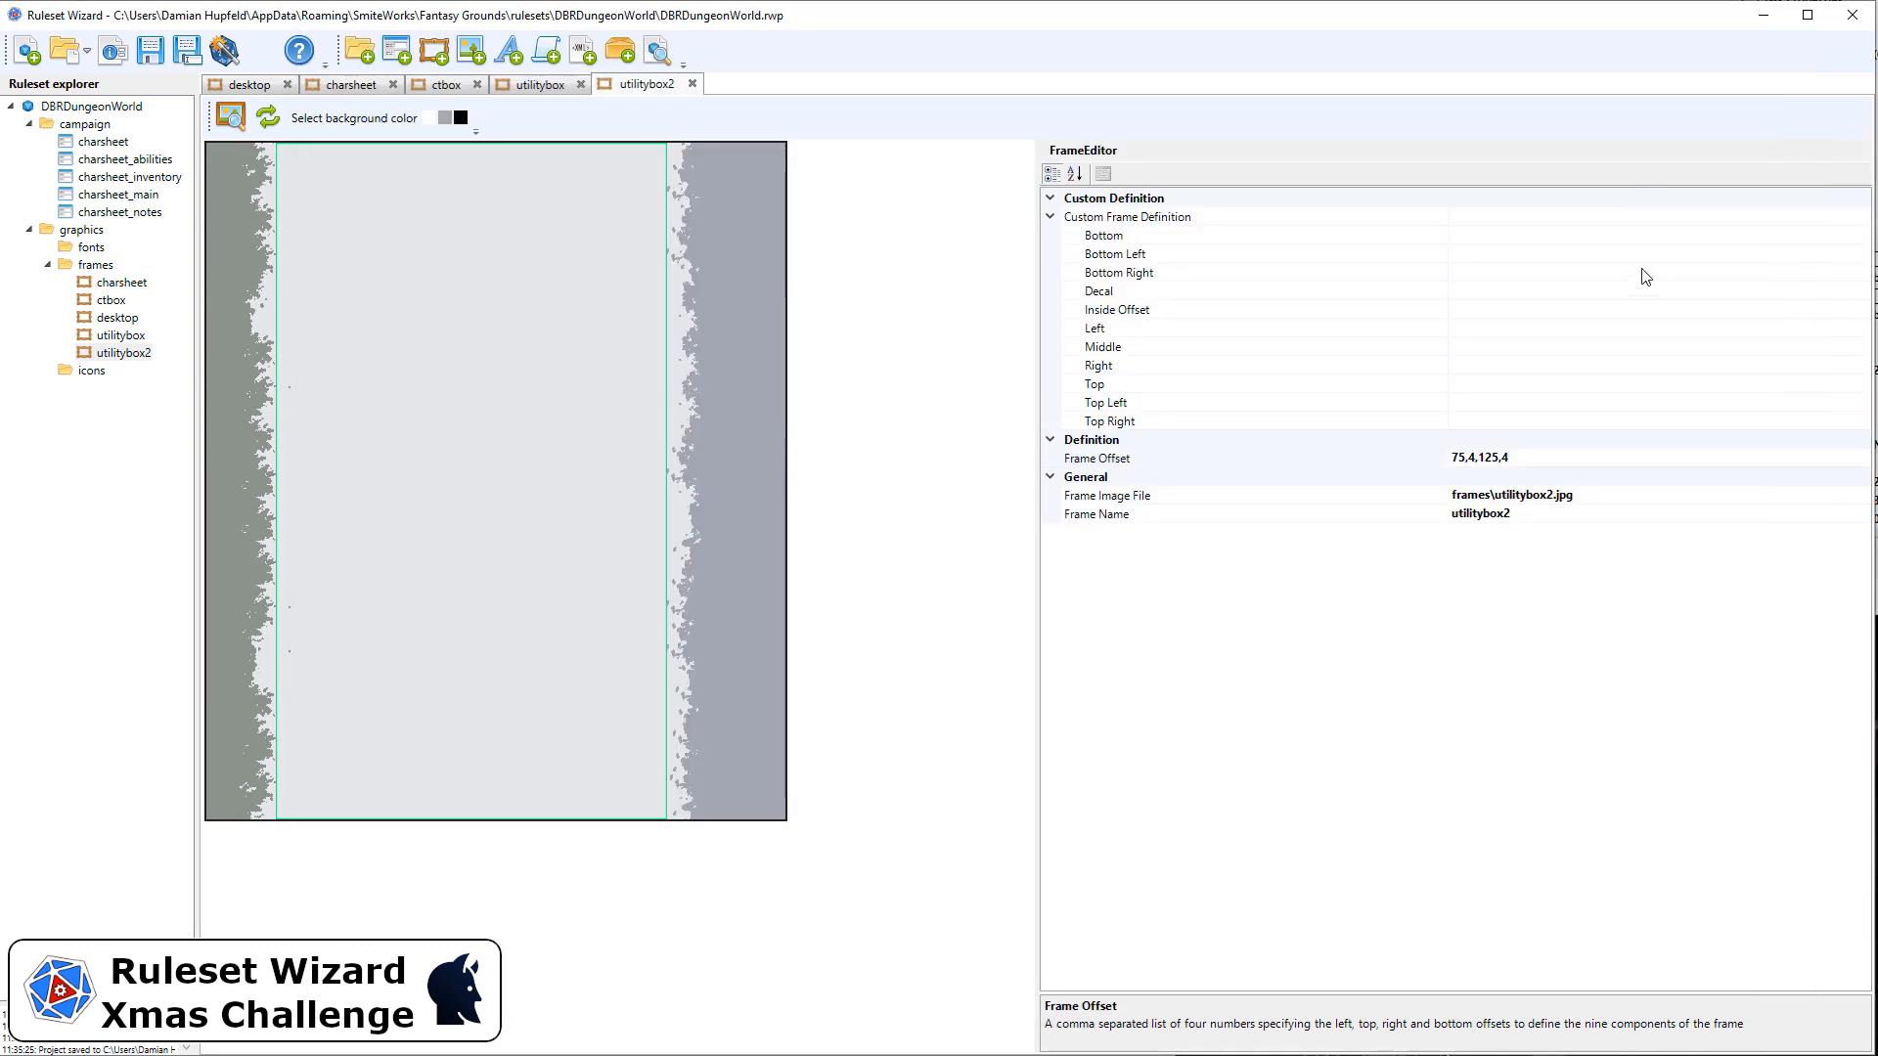
Set the utilitybox2 frame's left offset to 80.
left_click(1467, 466)
left_click_drag(1459, 458, 1445, 455)
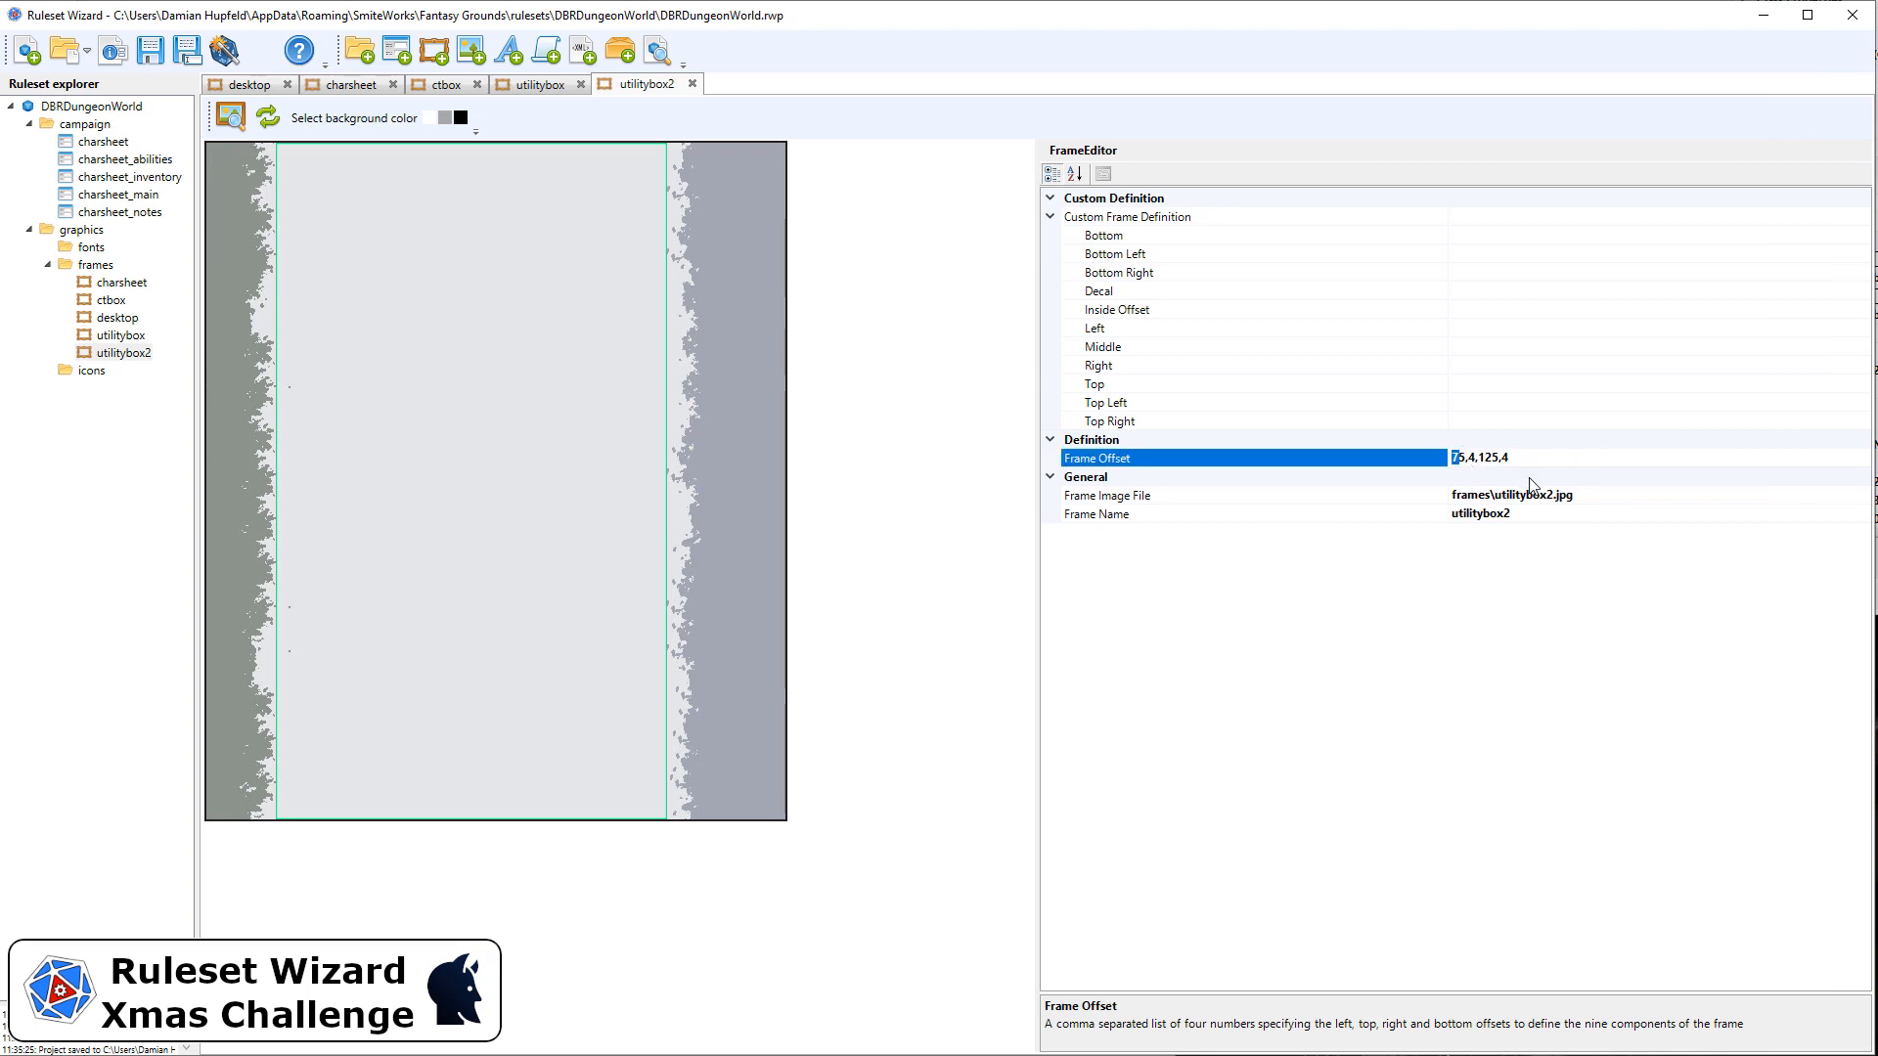
key("Delete")
key("Delete")
type("80")
left_click(859, 412)
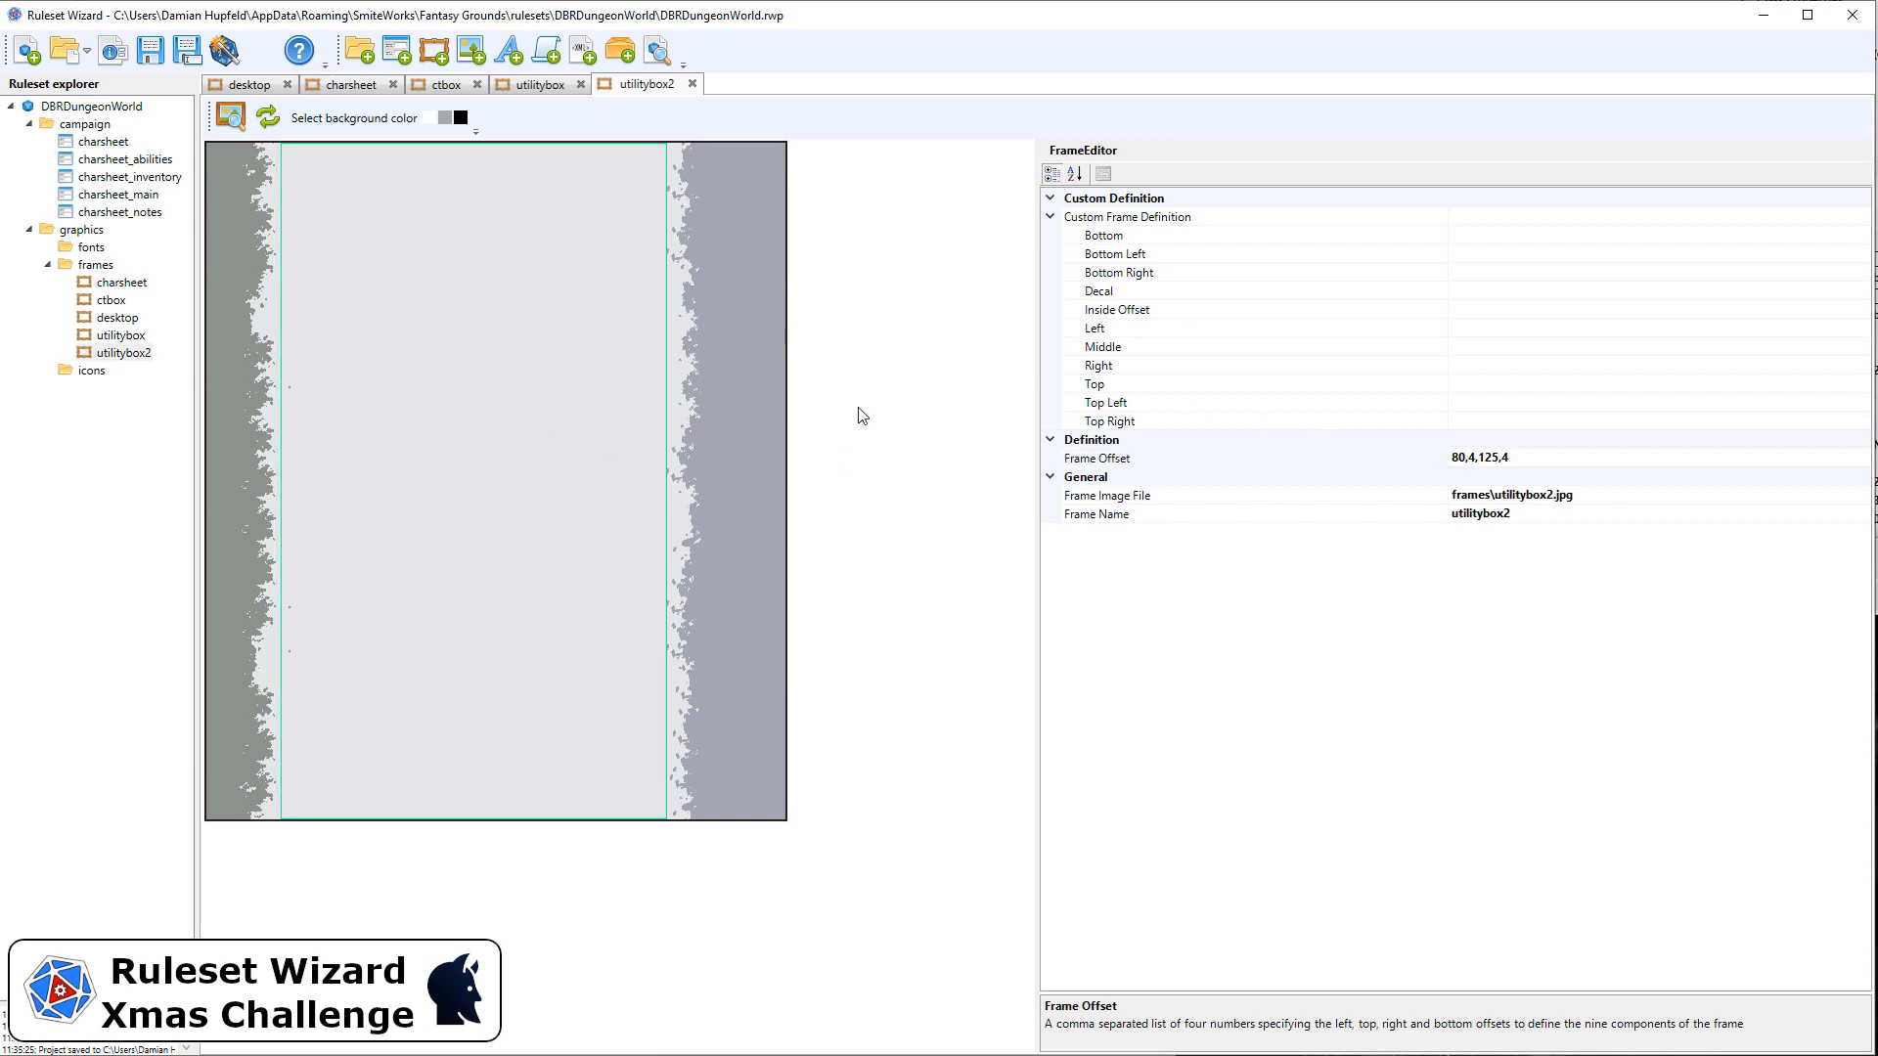
Preview the utilitybox2 frame with the 80 left offset, stretched wider and taller, and close the preview.
left_click(236, 127)
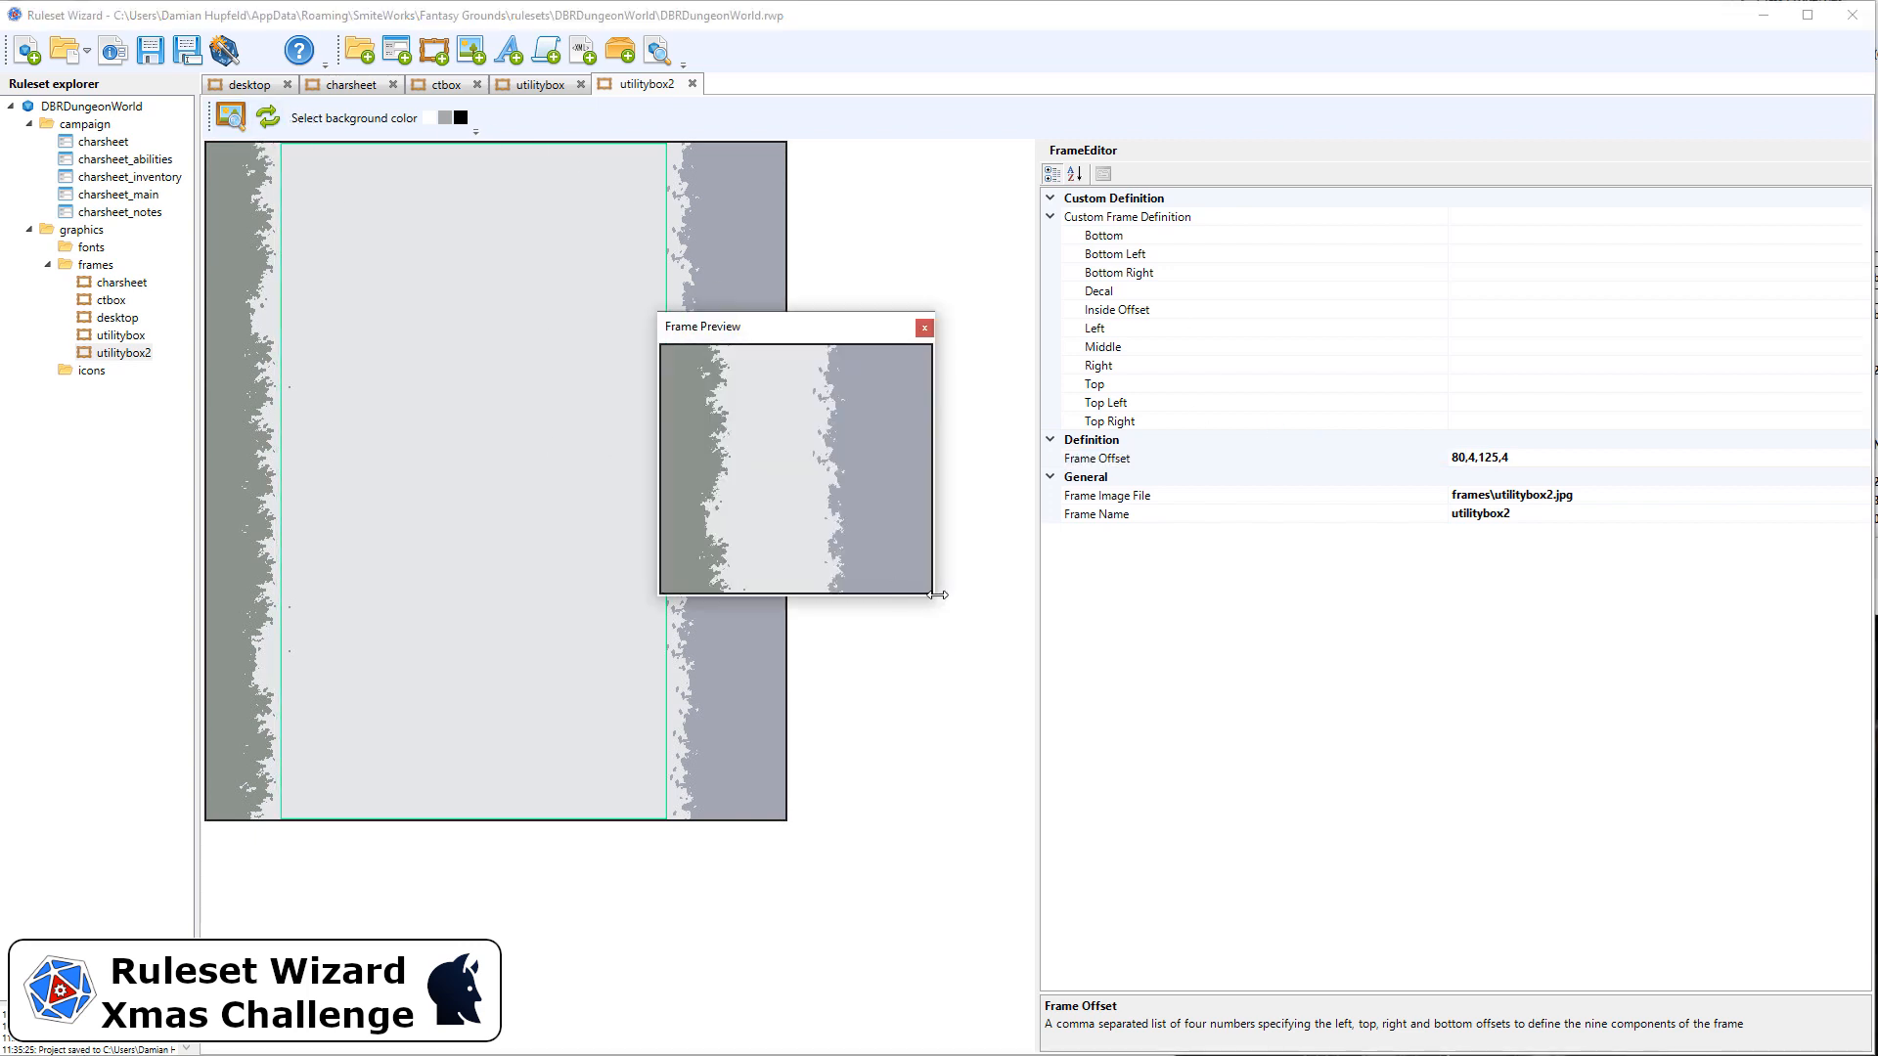
left_click_drag(937, 595, 1600, 594)
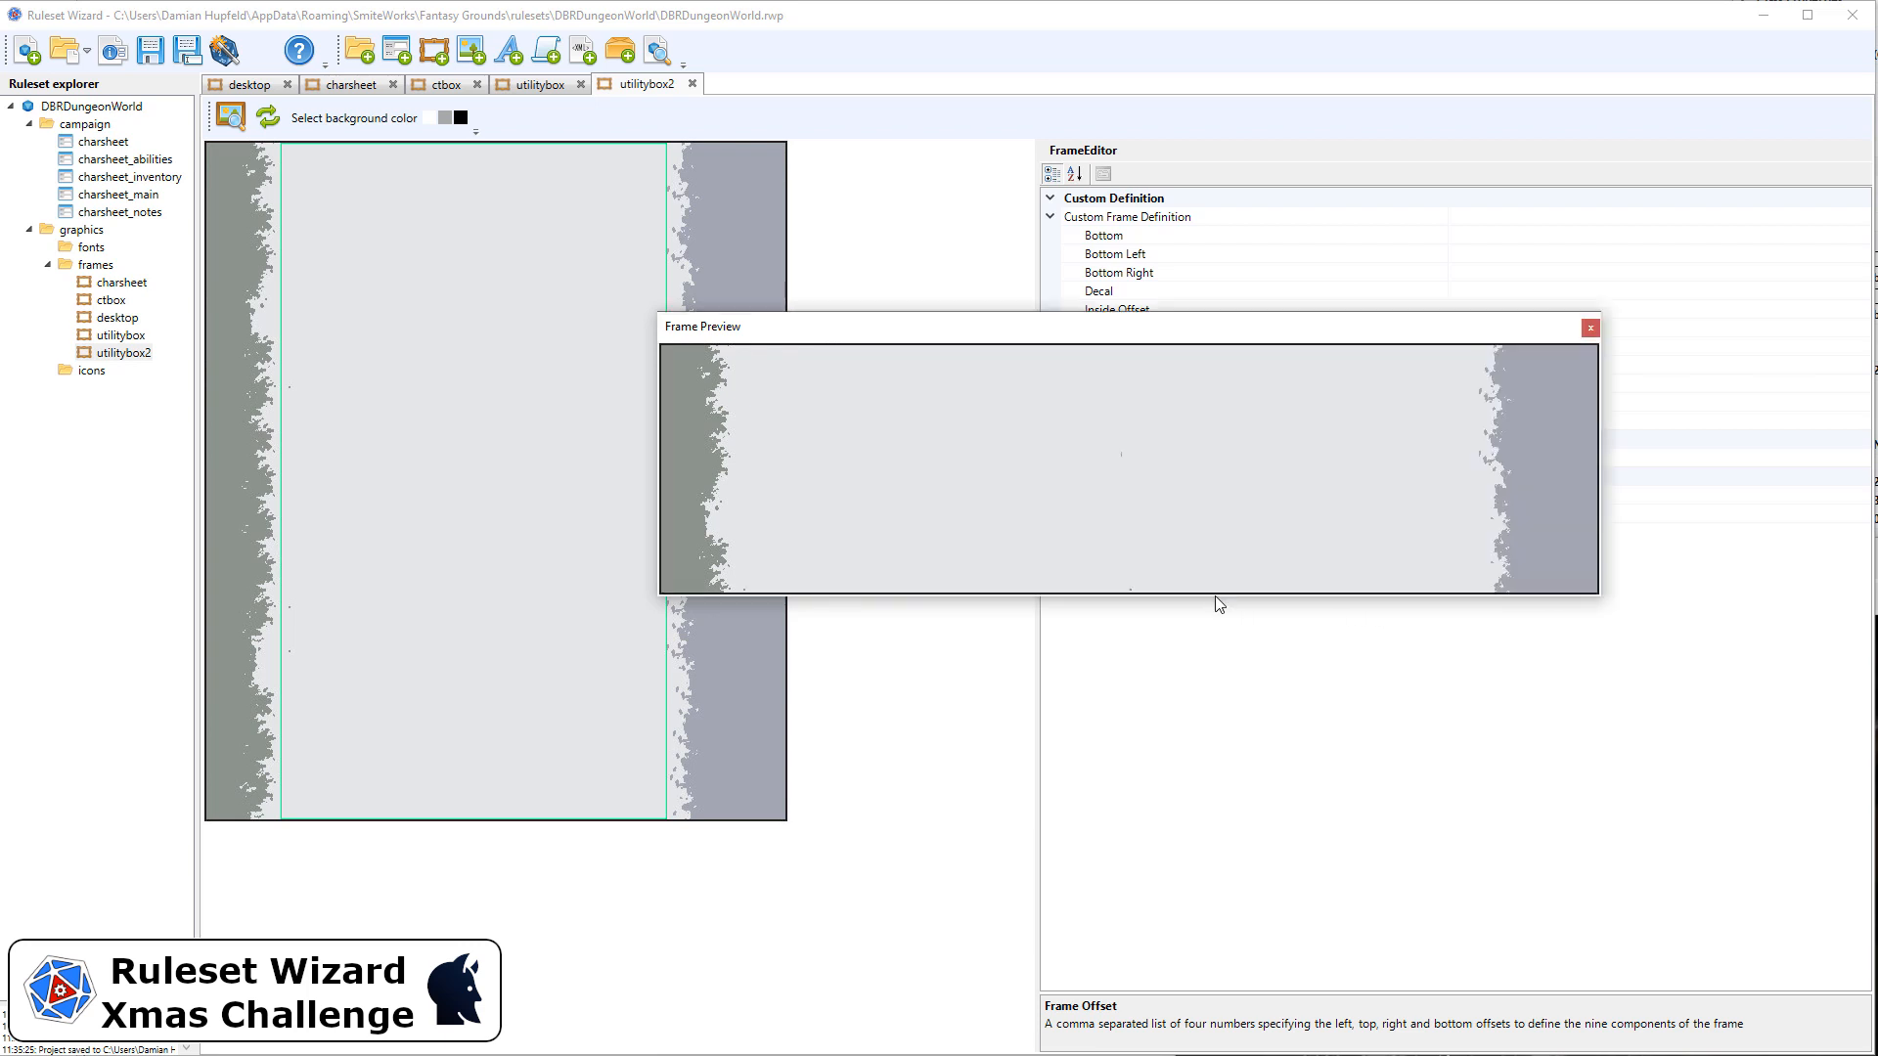
left_click_drag(1223, 596, 1231, 882)
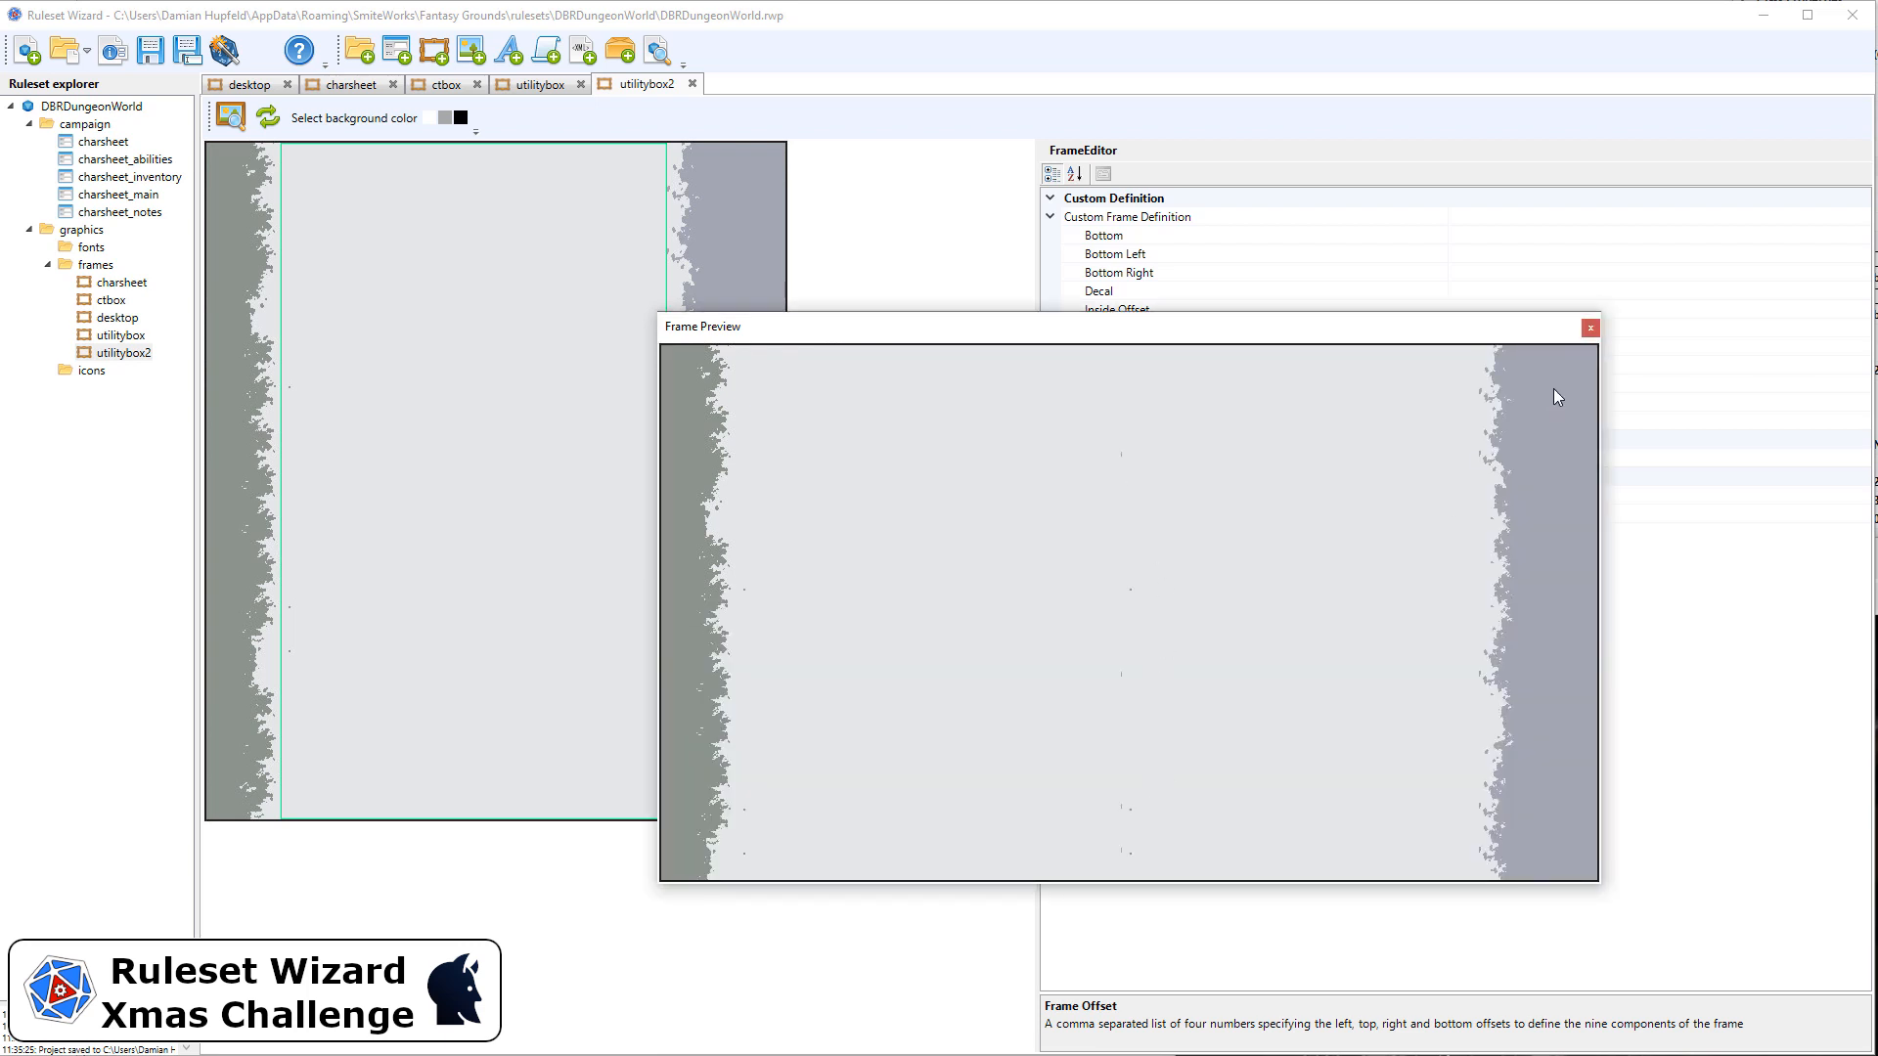
left_click(1590, 328)
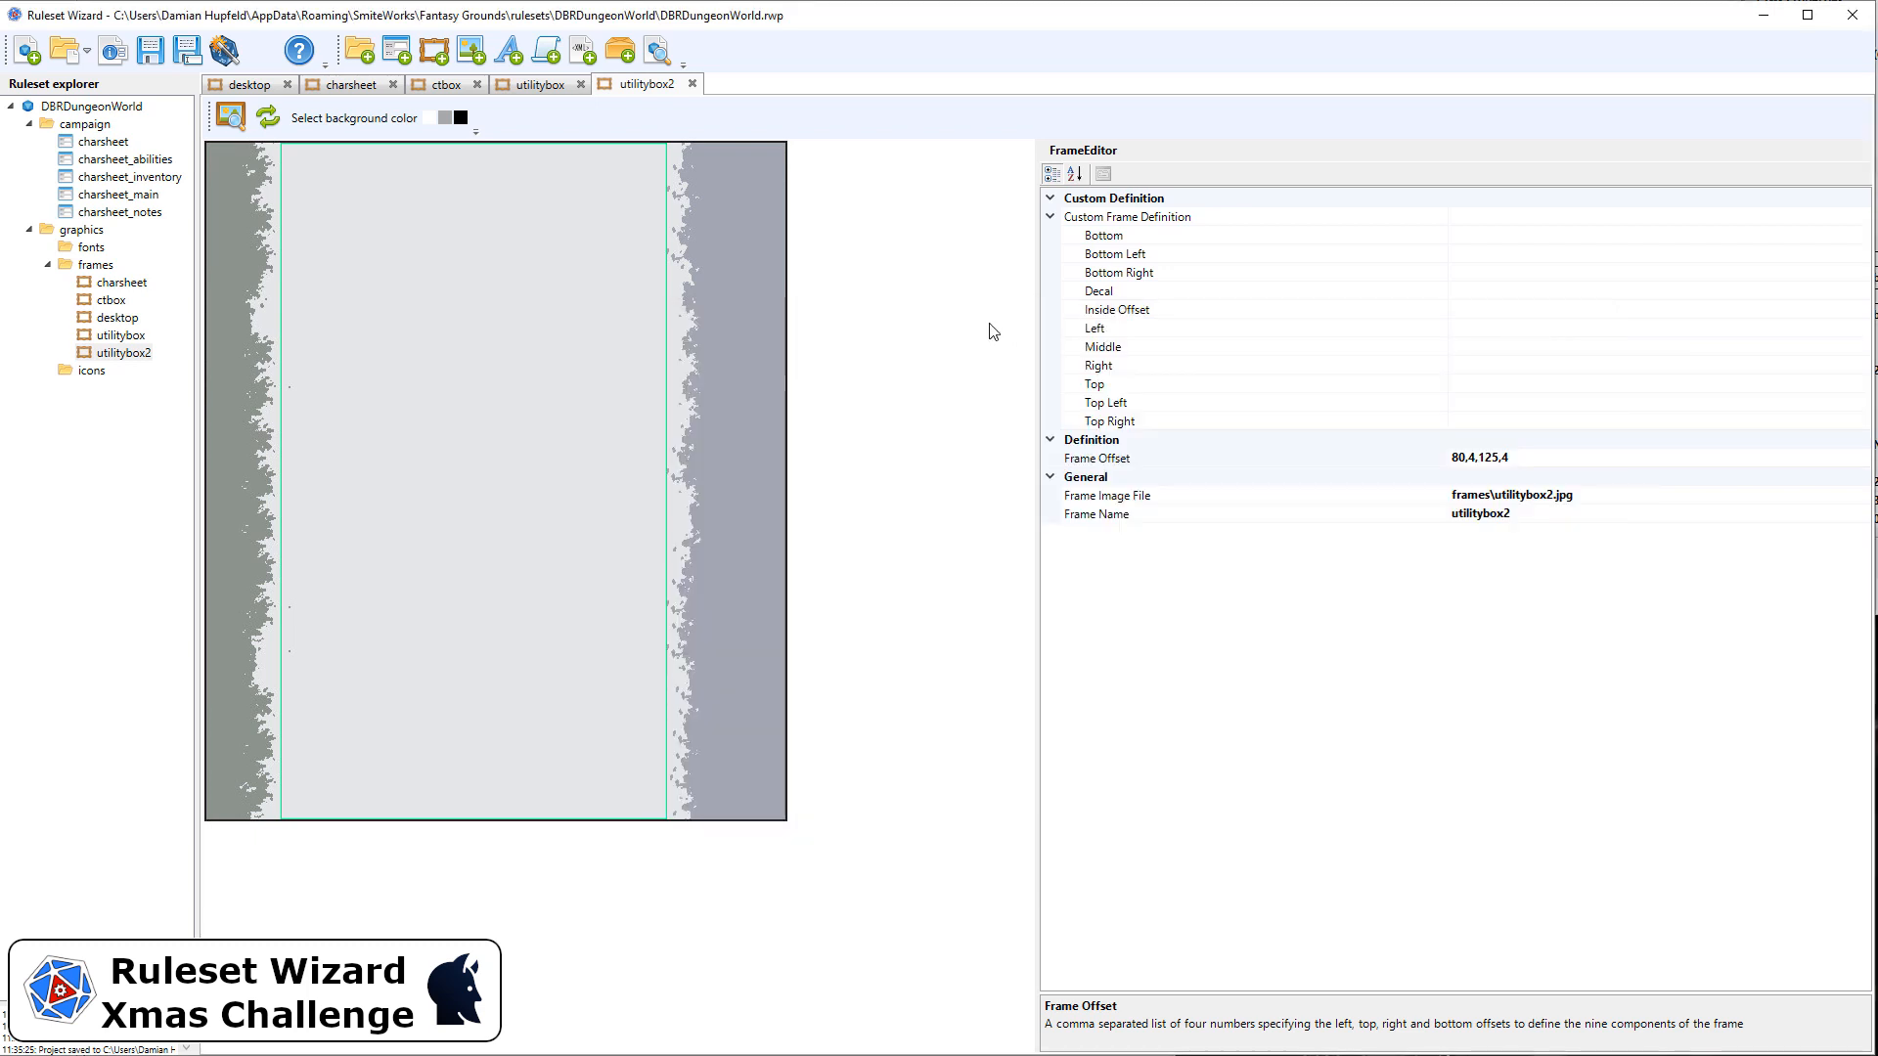
Try a right offset of 130 for the utilitybox2 frame.
left_click(1493, 456)
key("Delete")
key("Delete")
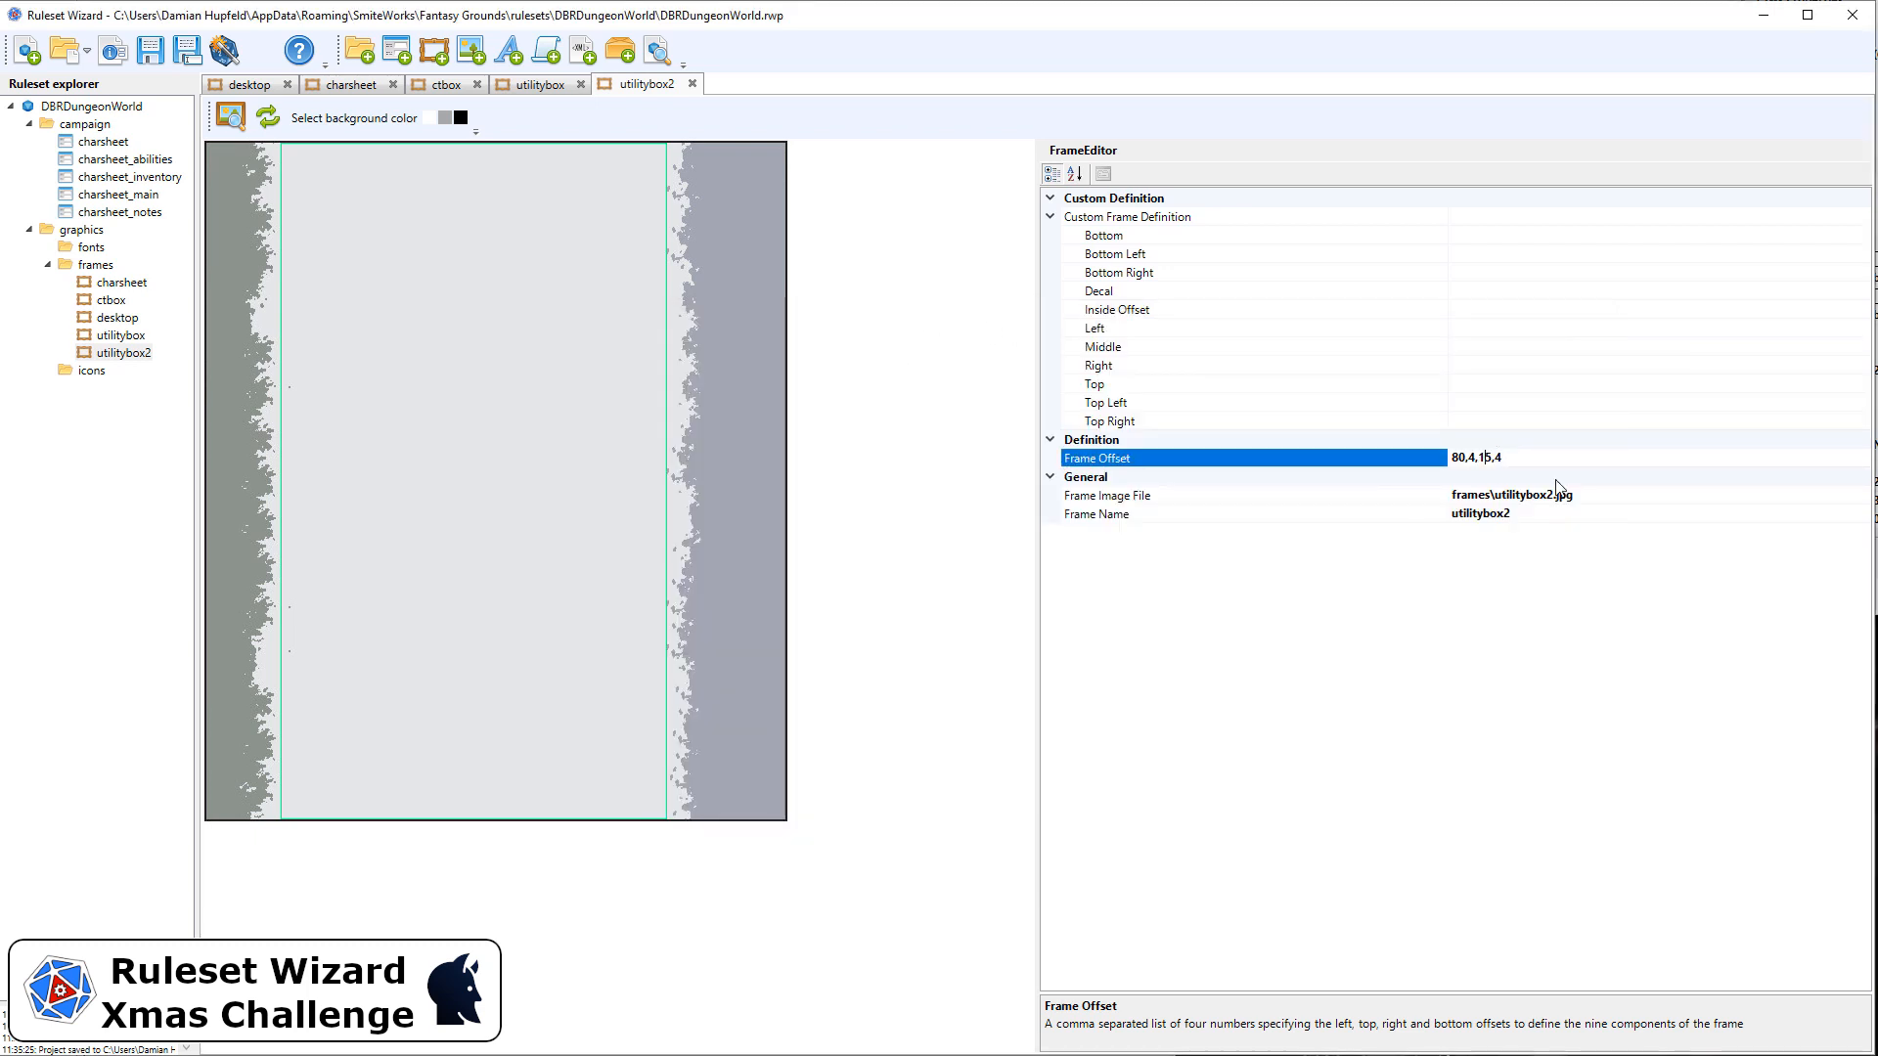
type("30")
key("Return")
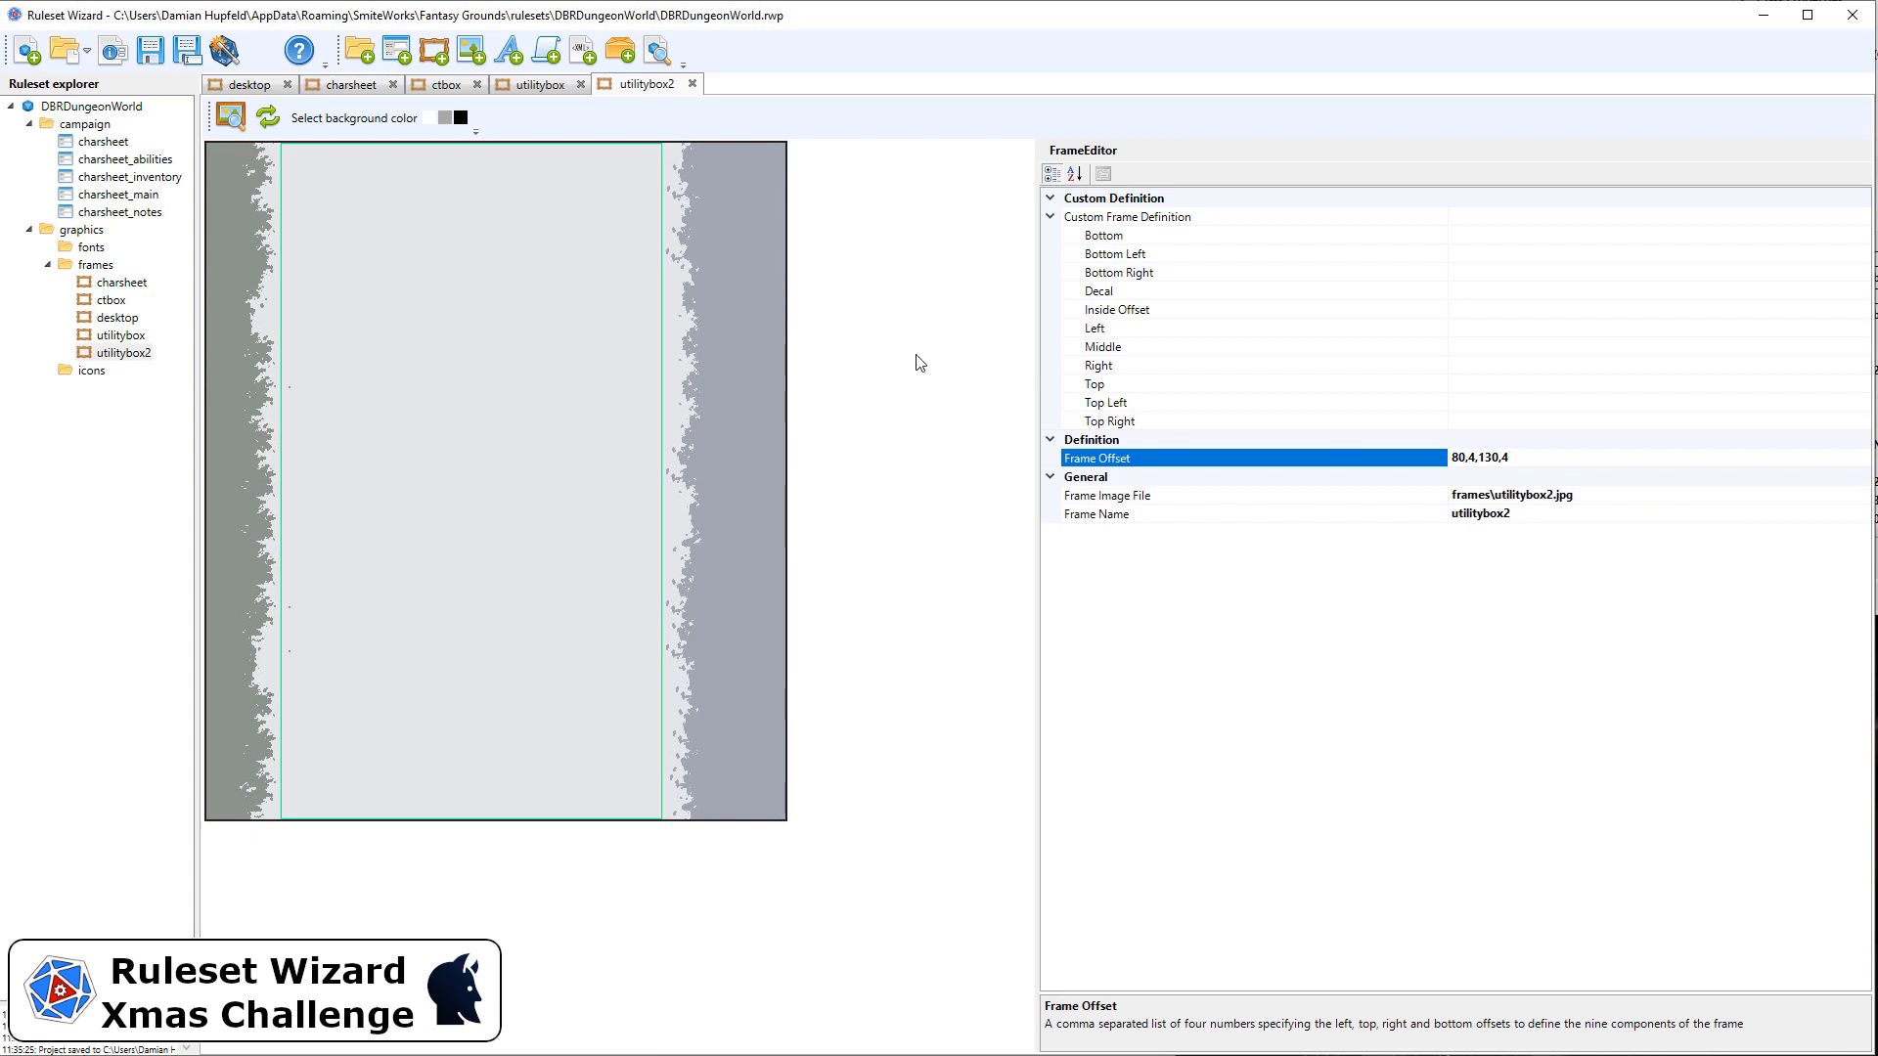
left_click(889, 391)
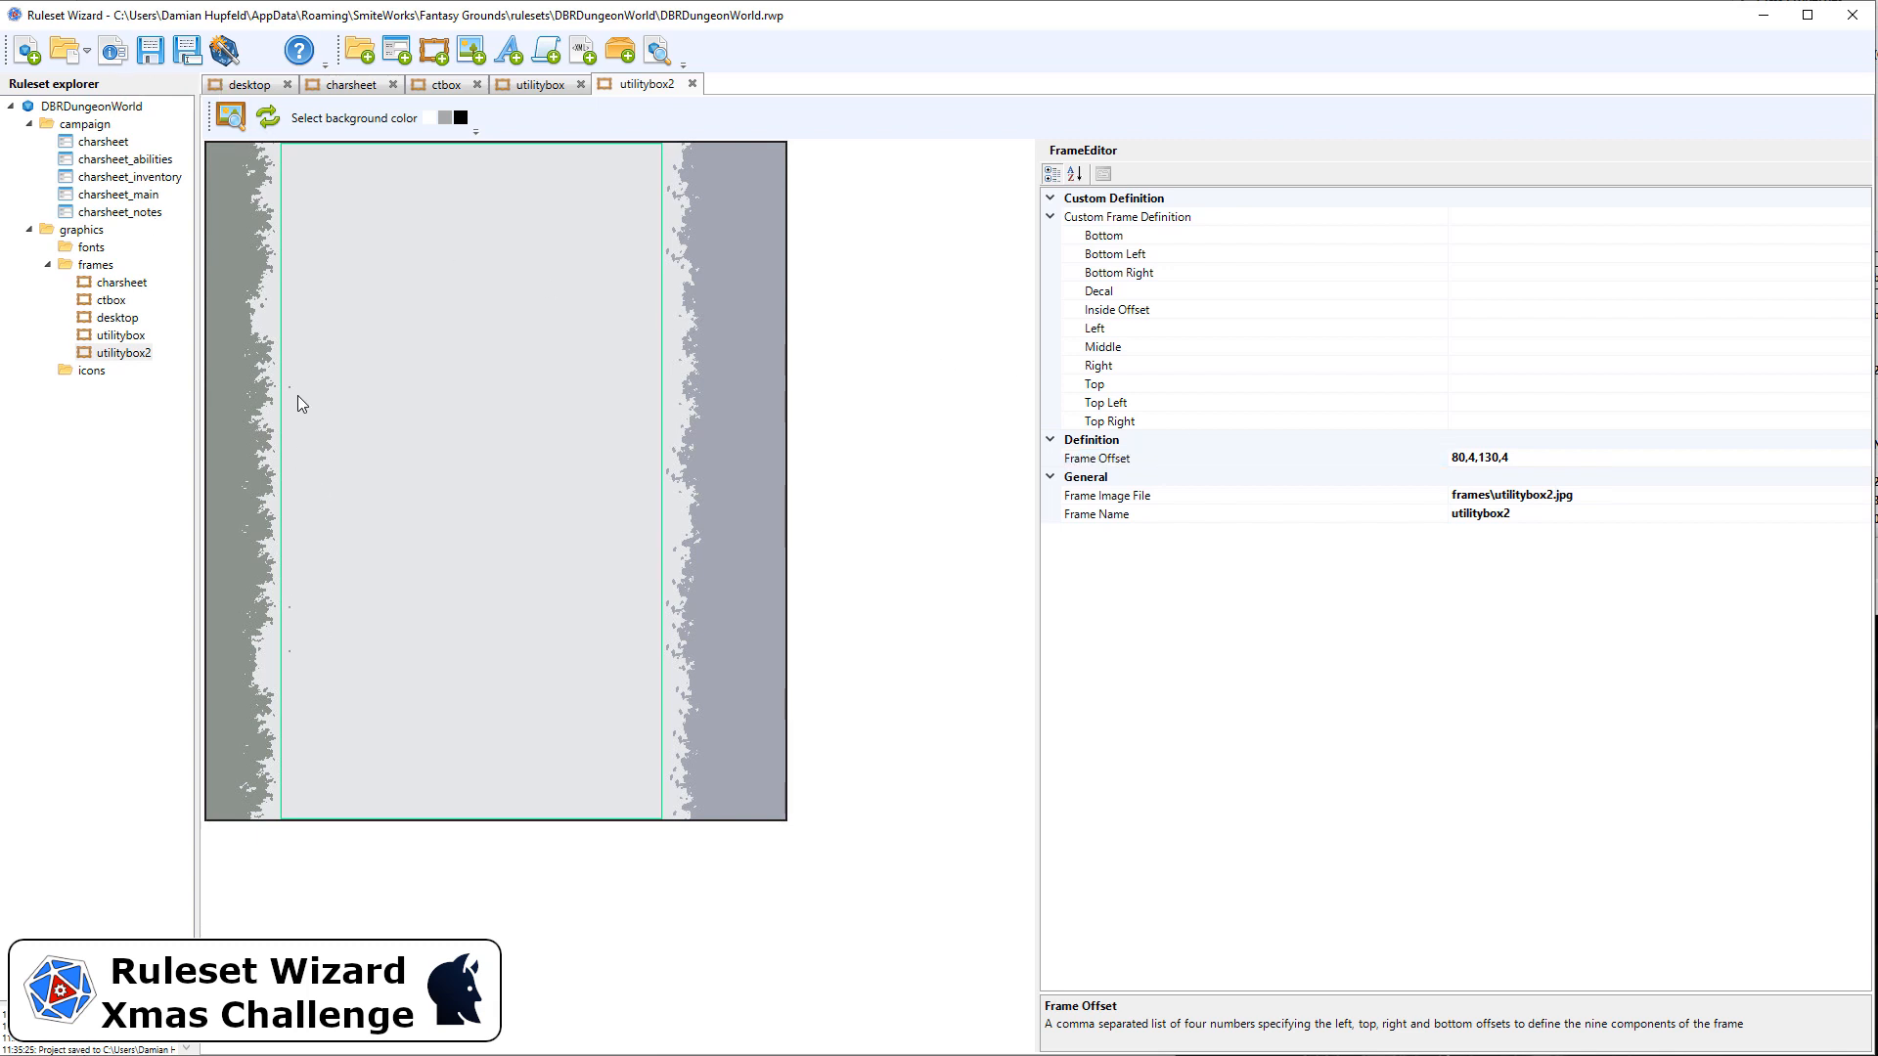
Set the utilitybox2 frame's right offset back to 125 and its left offset to 90.
left_click(1493, 458)
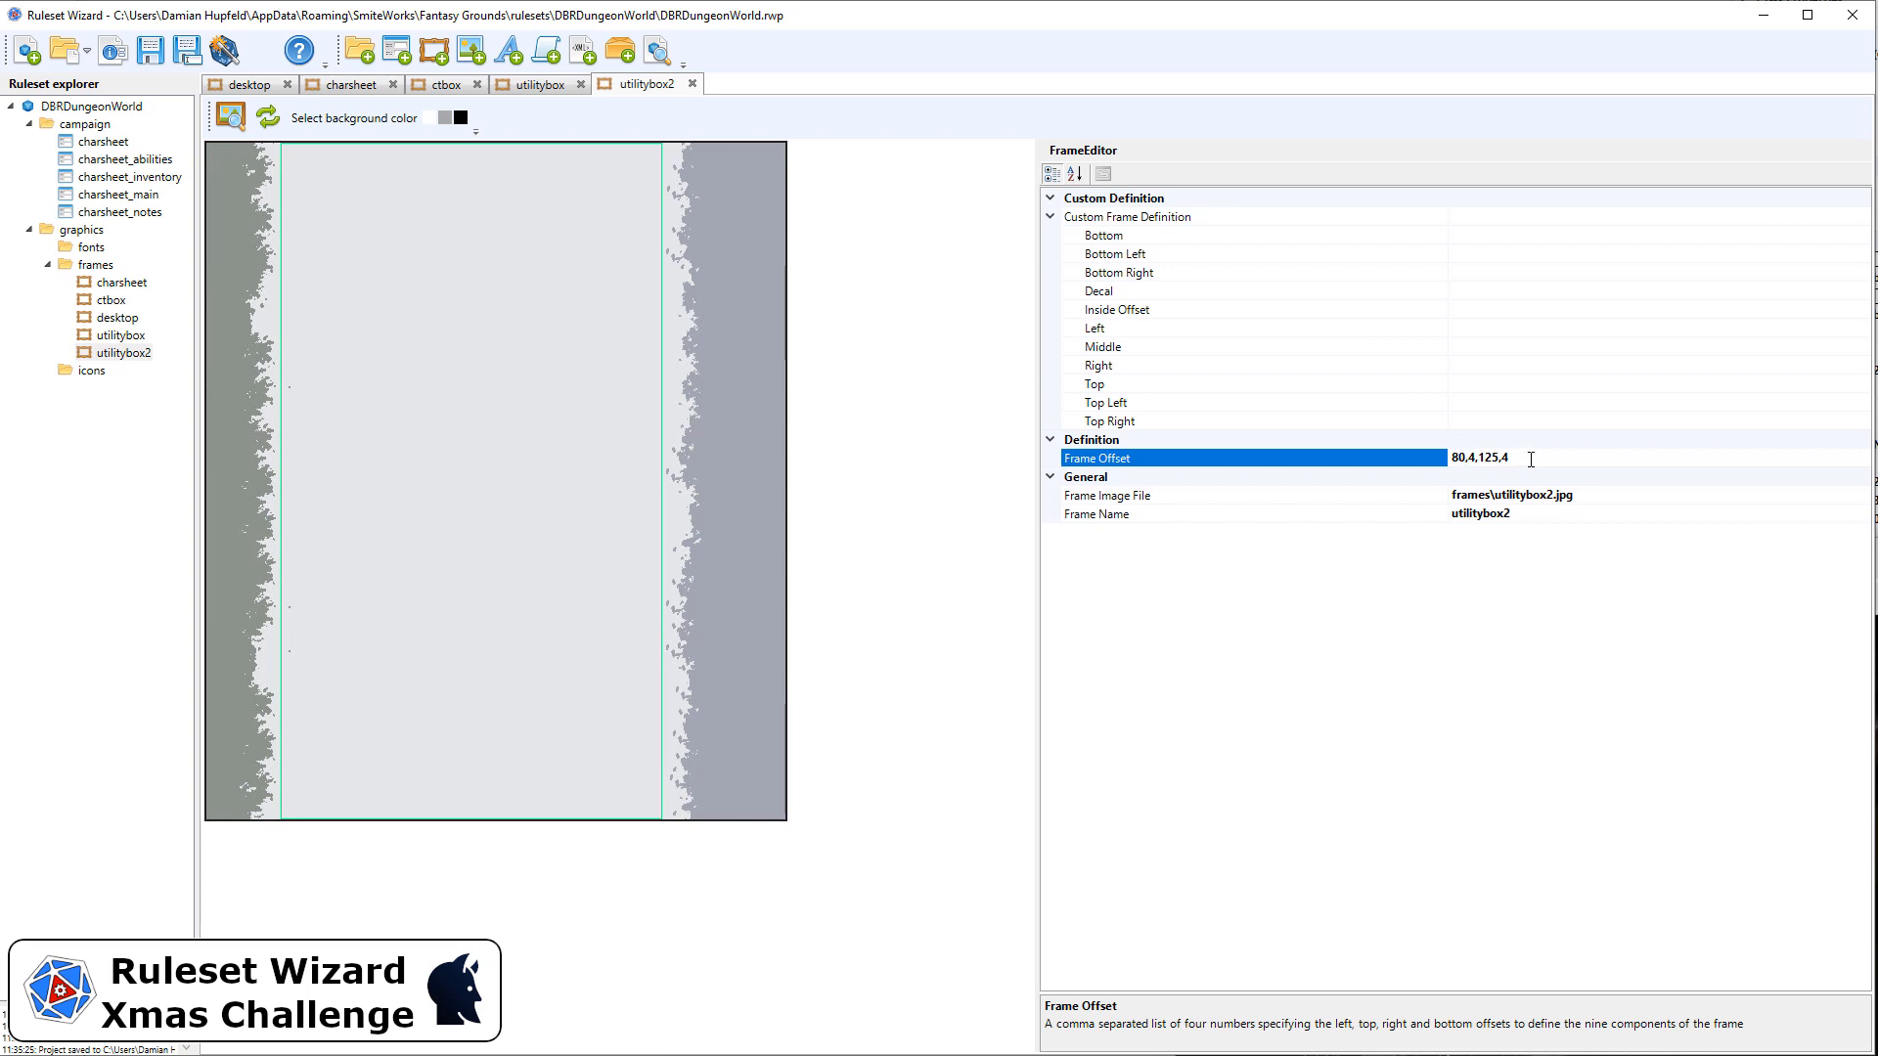
key("BackSpace")
type("9")
key("Return")
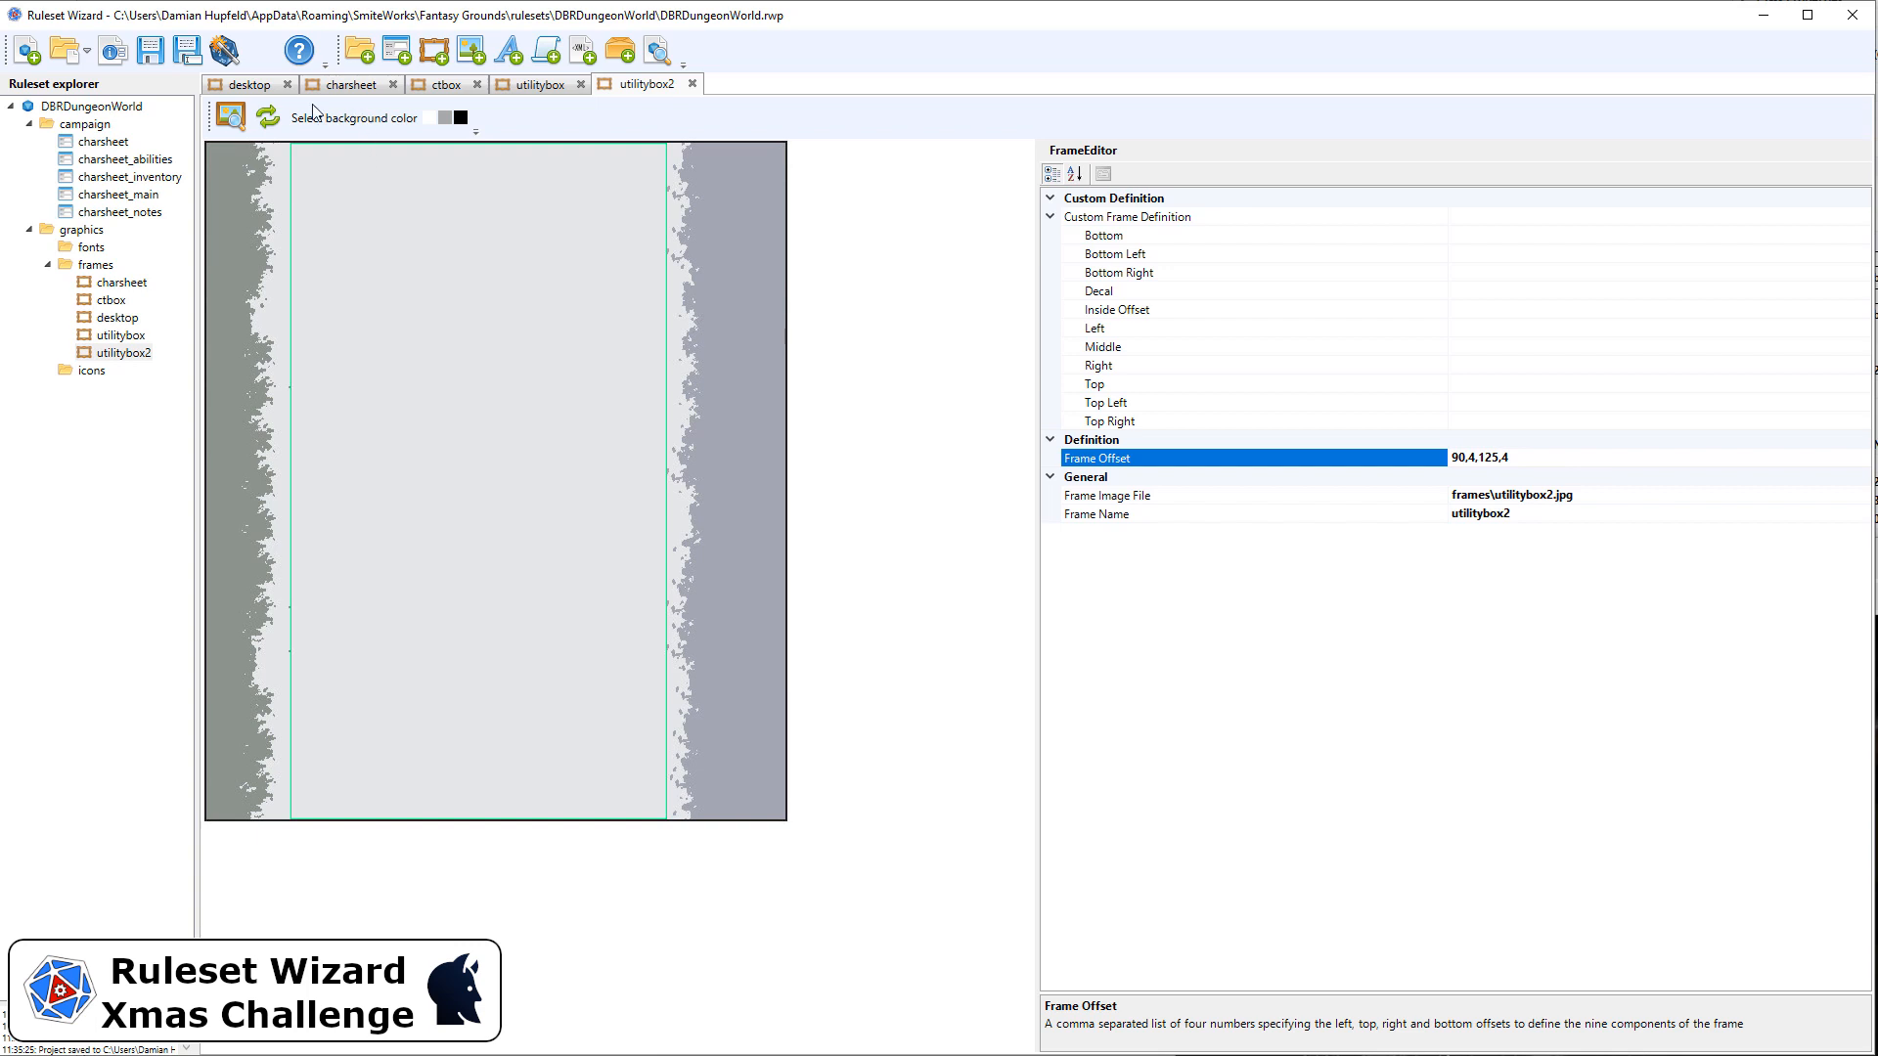
Preview the utilitybox2 frame with offsets 90,4,125,4 at an enlarged size to check for stray specks, and close the preview.
left_click(230, 116)
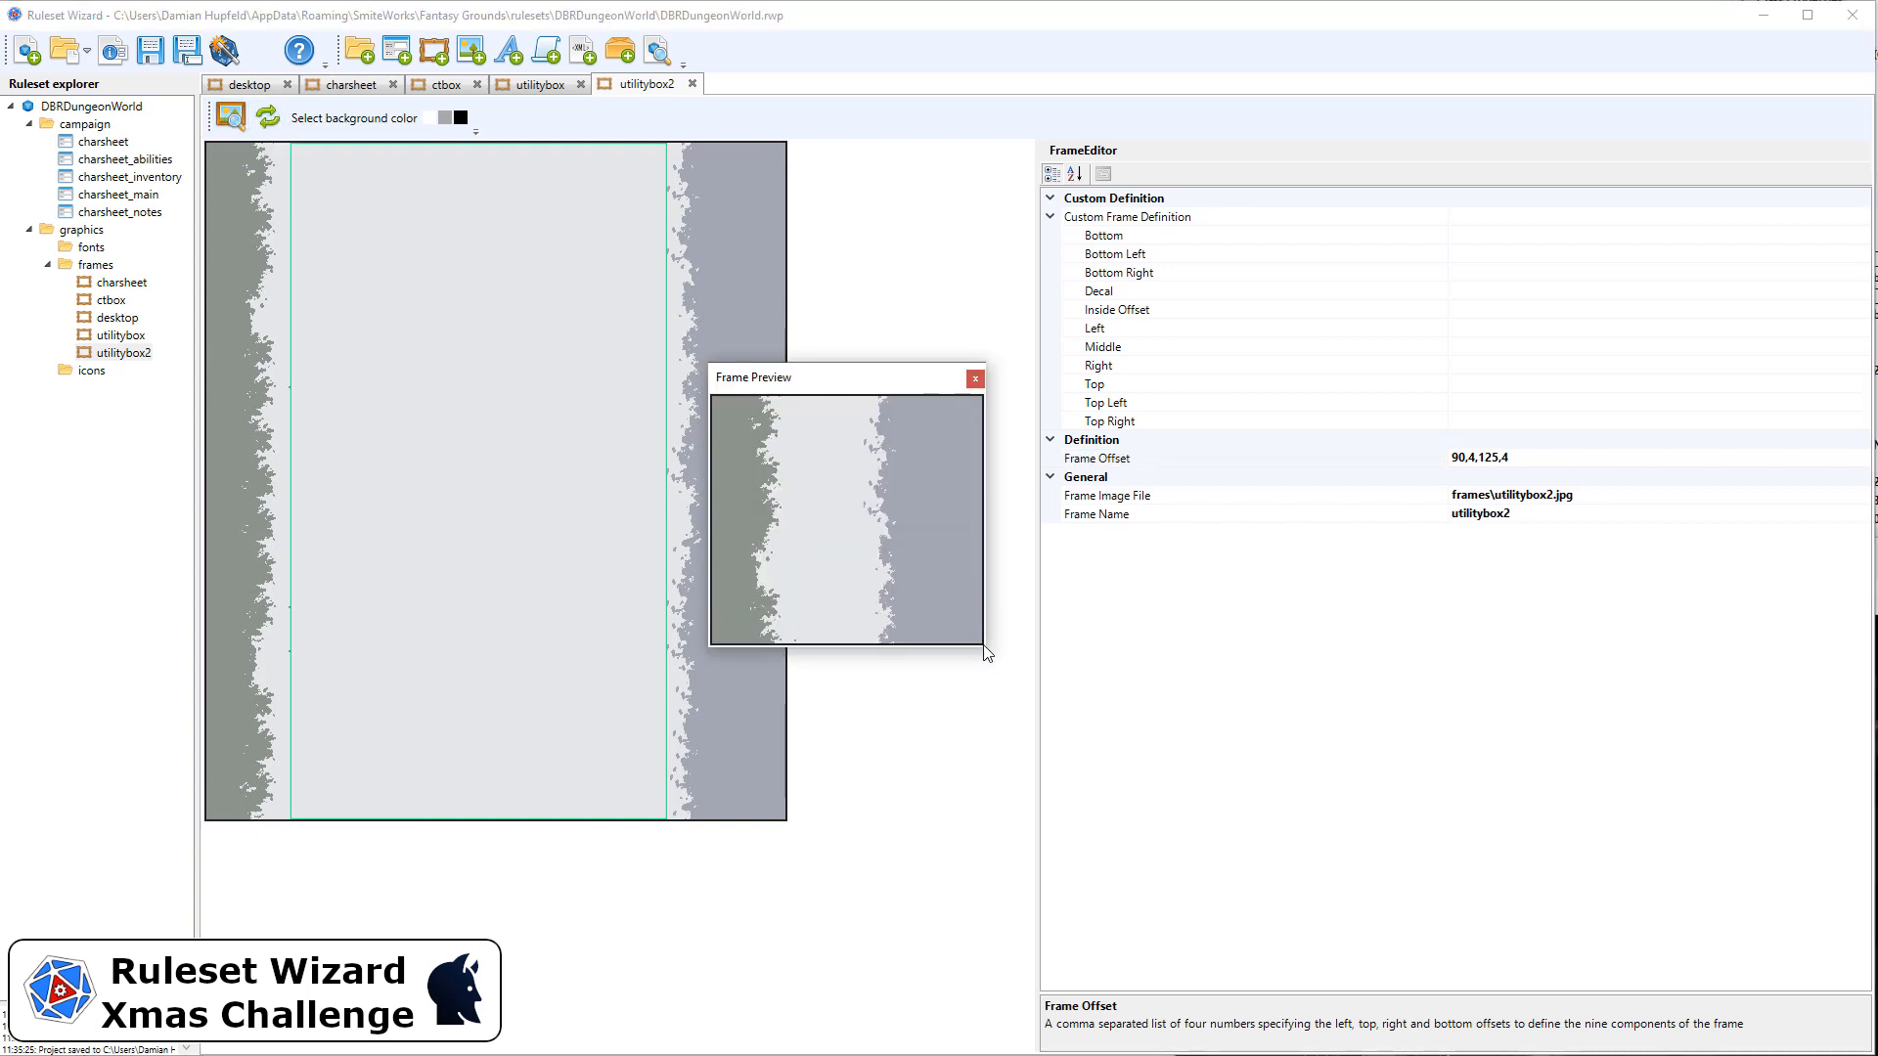
left_click_drag(985, 652, 1617, 783)
left_click_drag(1552, 653, 1587, 964)
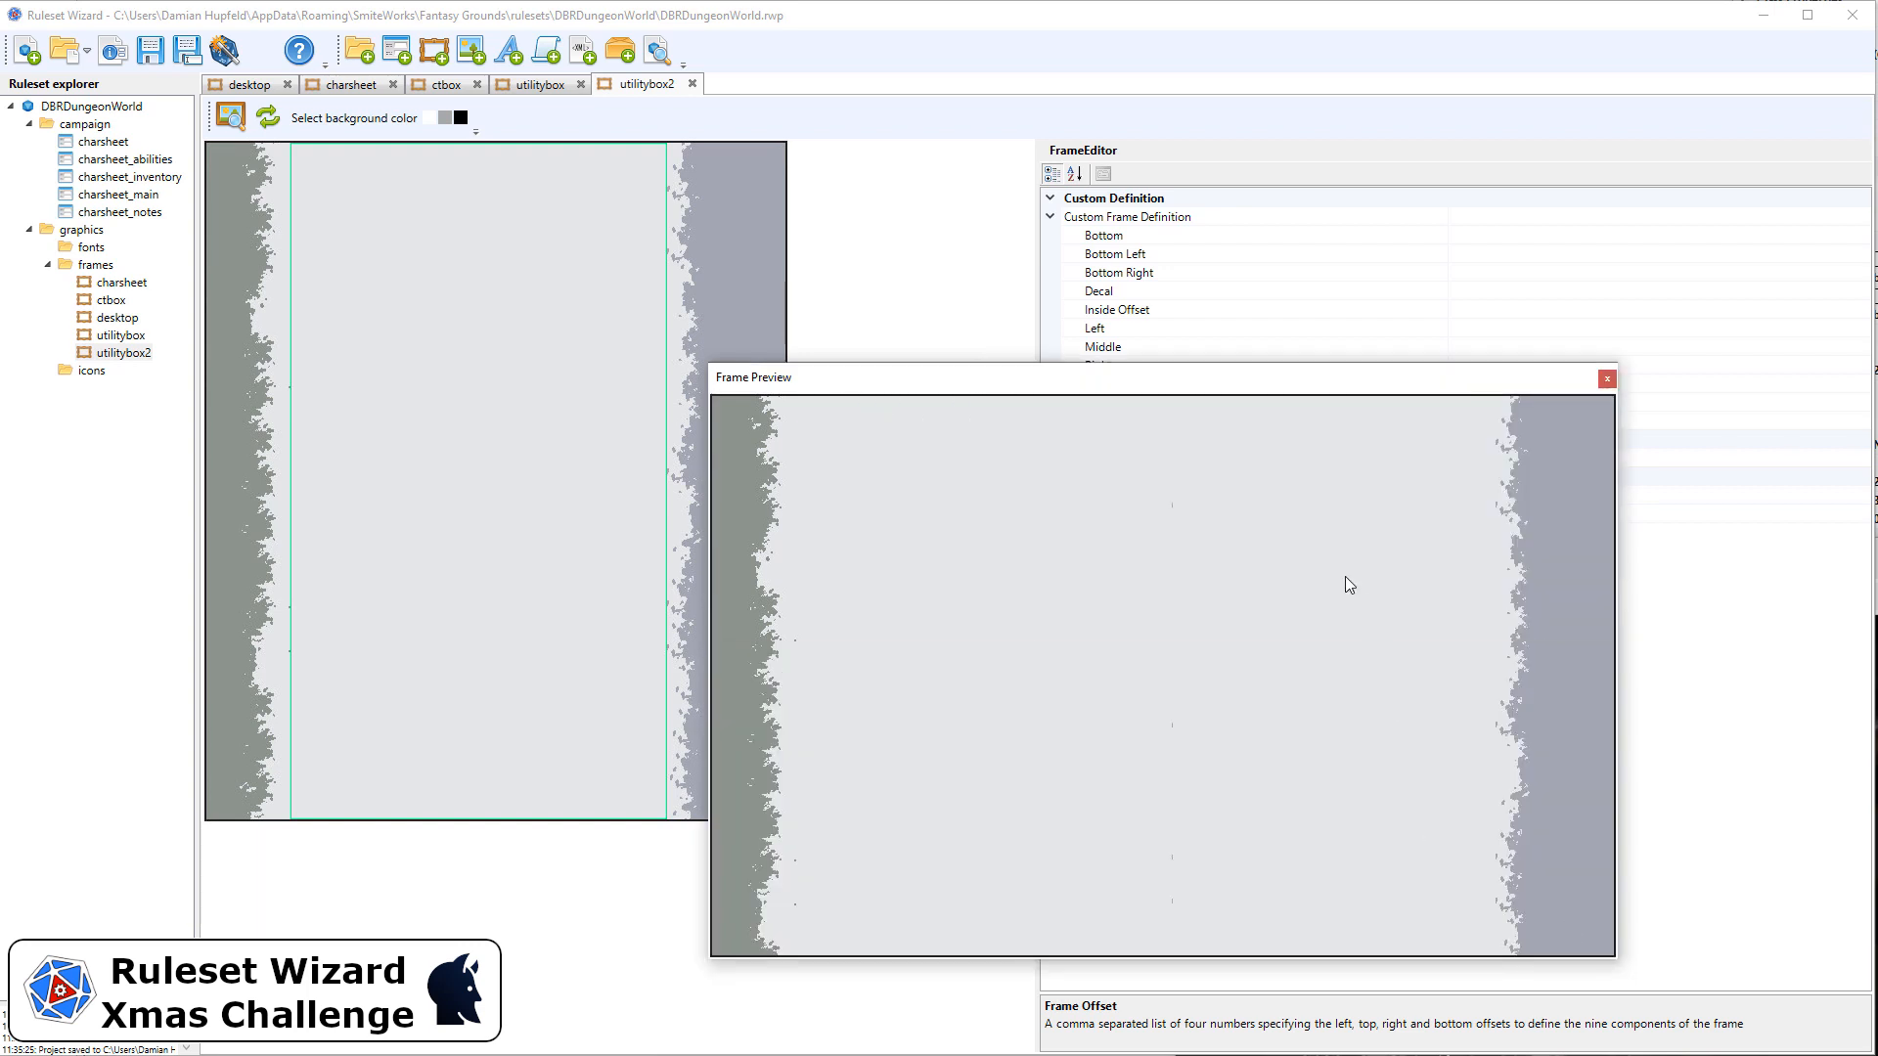
left_click(1606, 379)
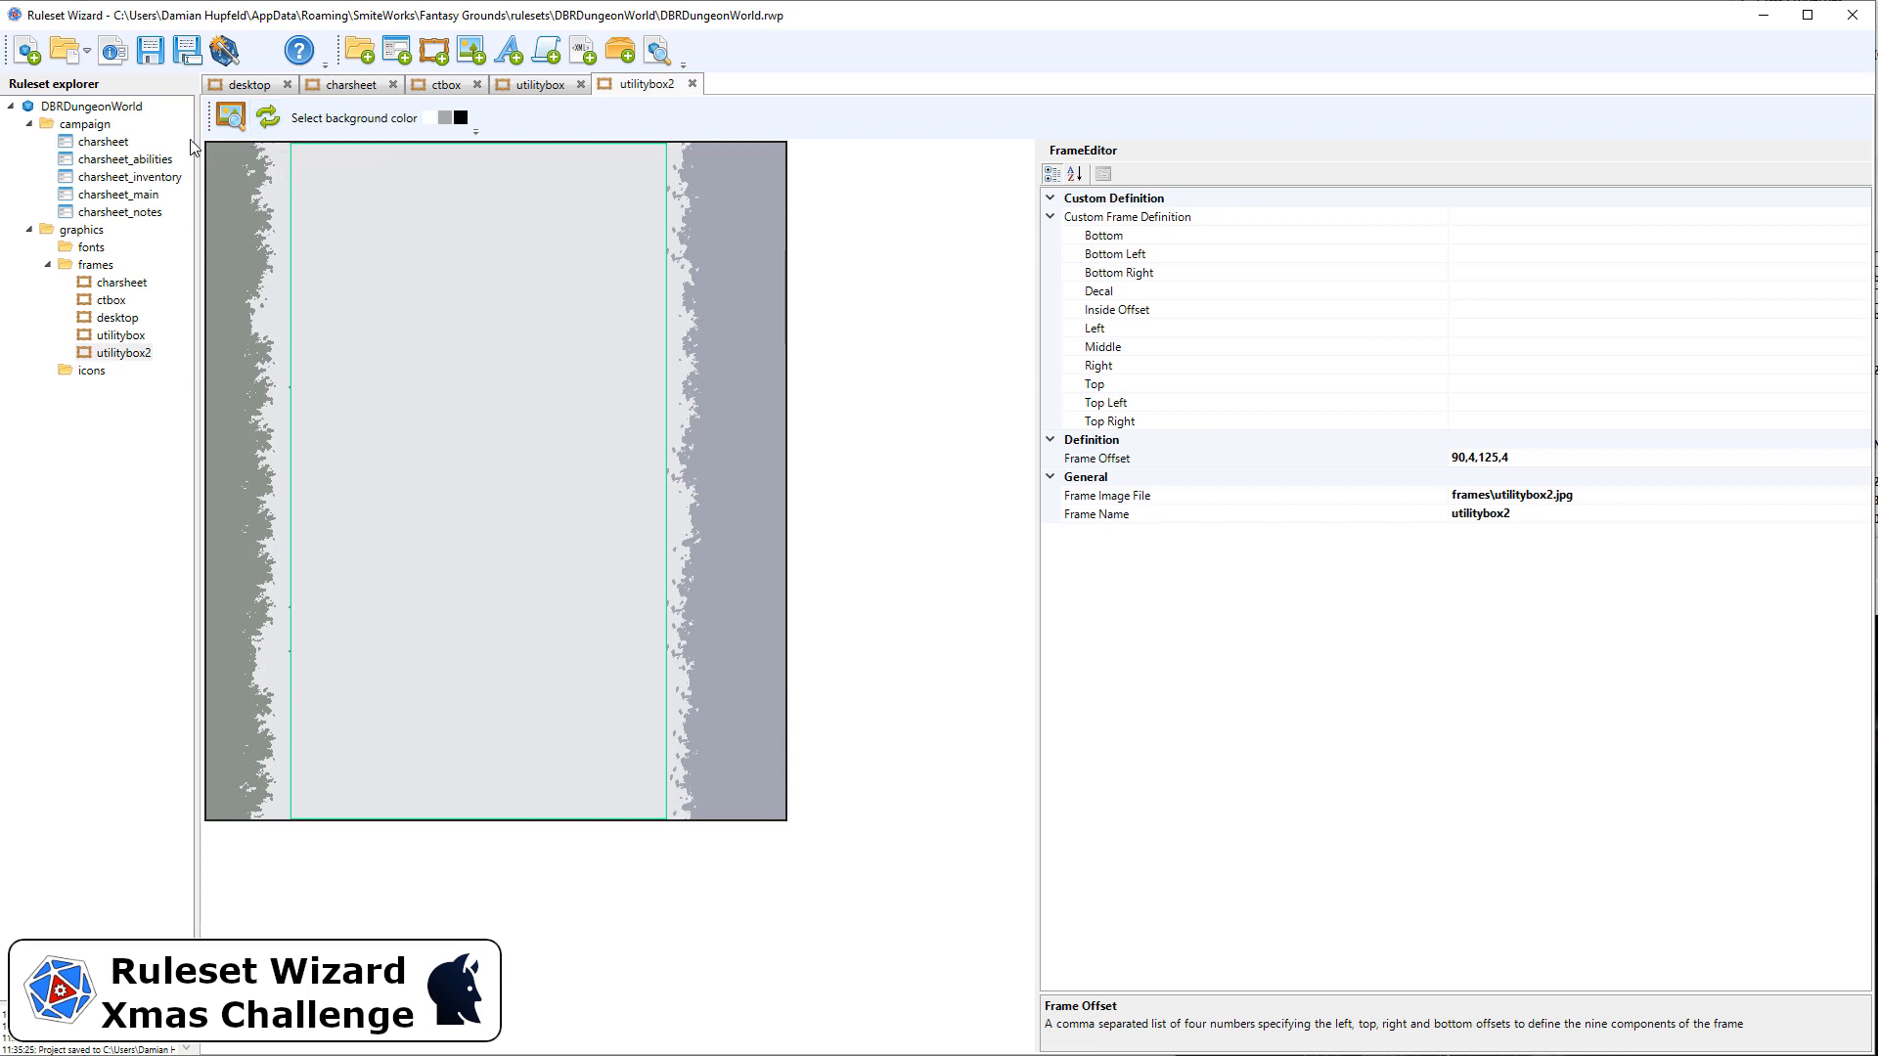
Close all the open frame editors: utilitybox2, utilitybox, ctbox, charsheet and desktop.
left_click(692, 84)
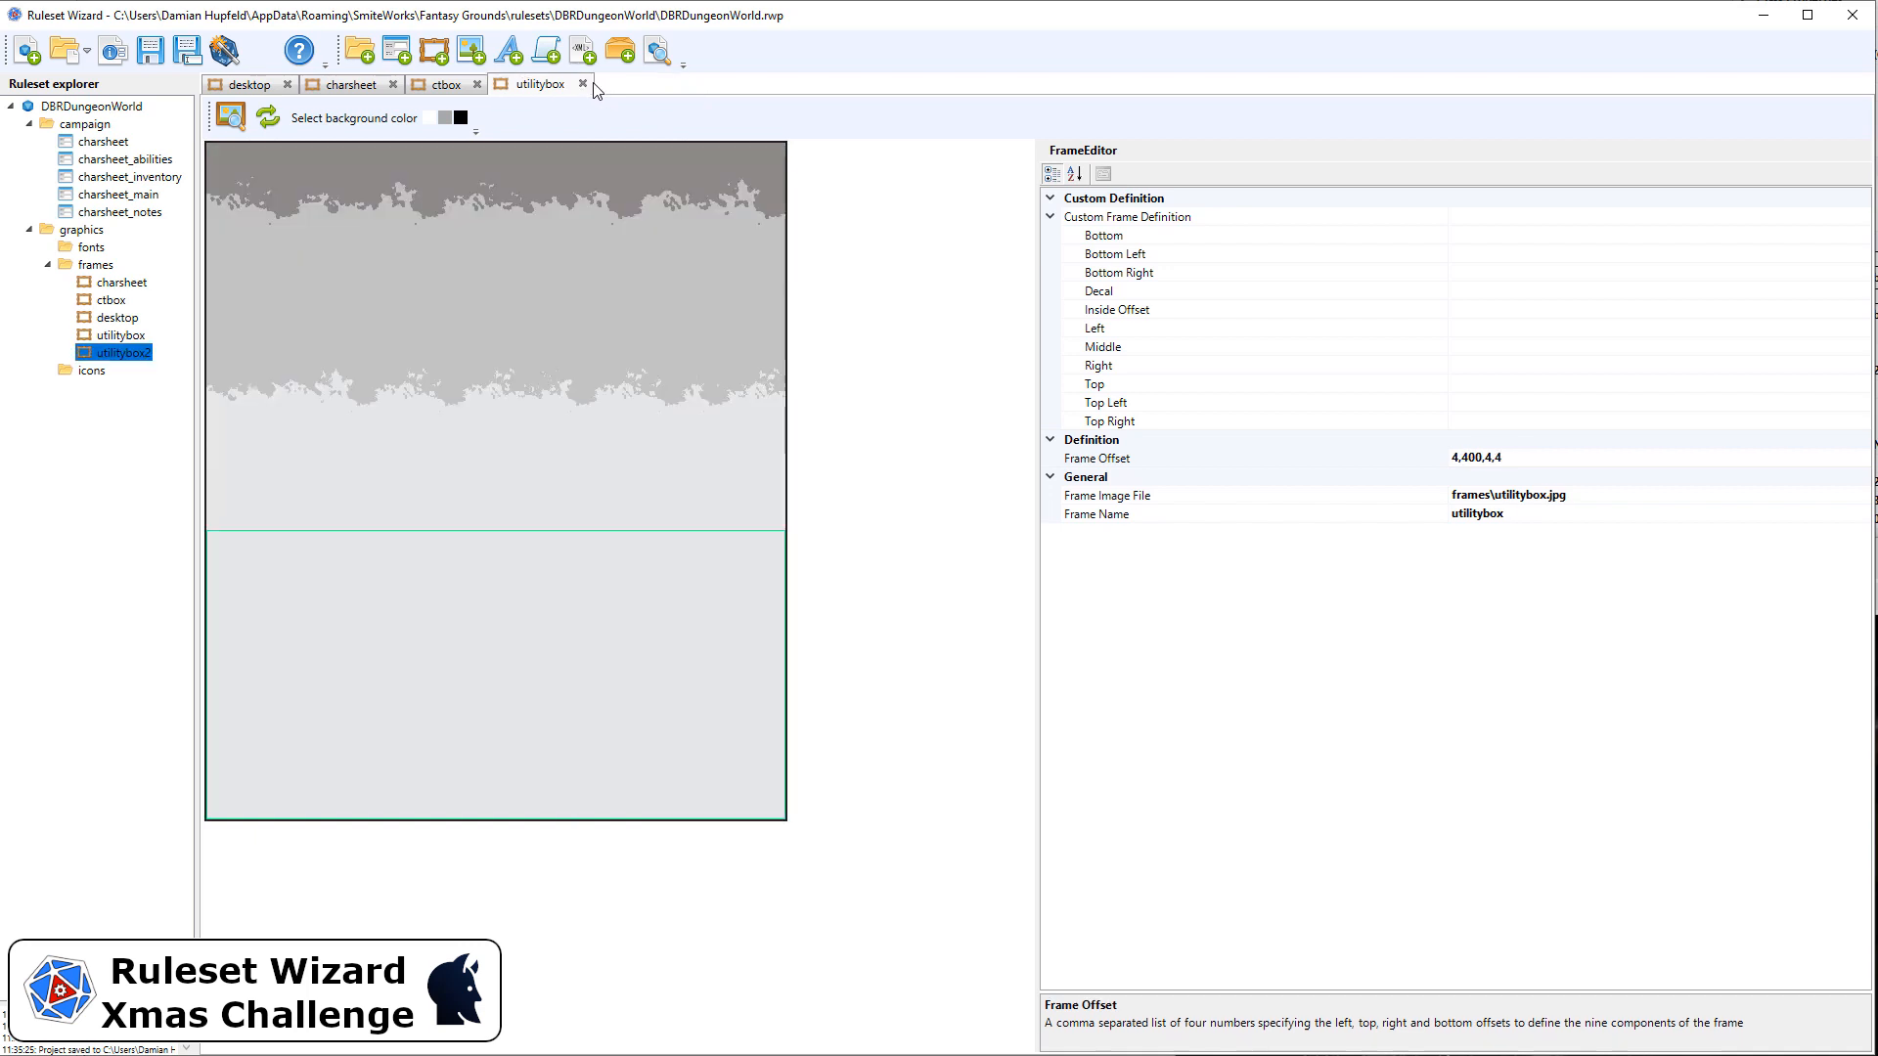
left_click(582, 85)
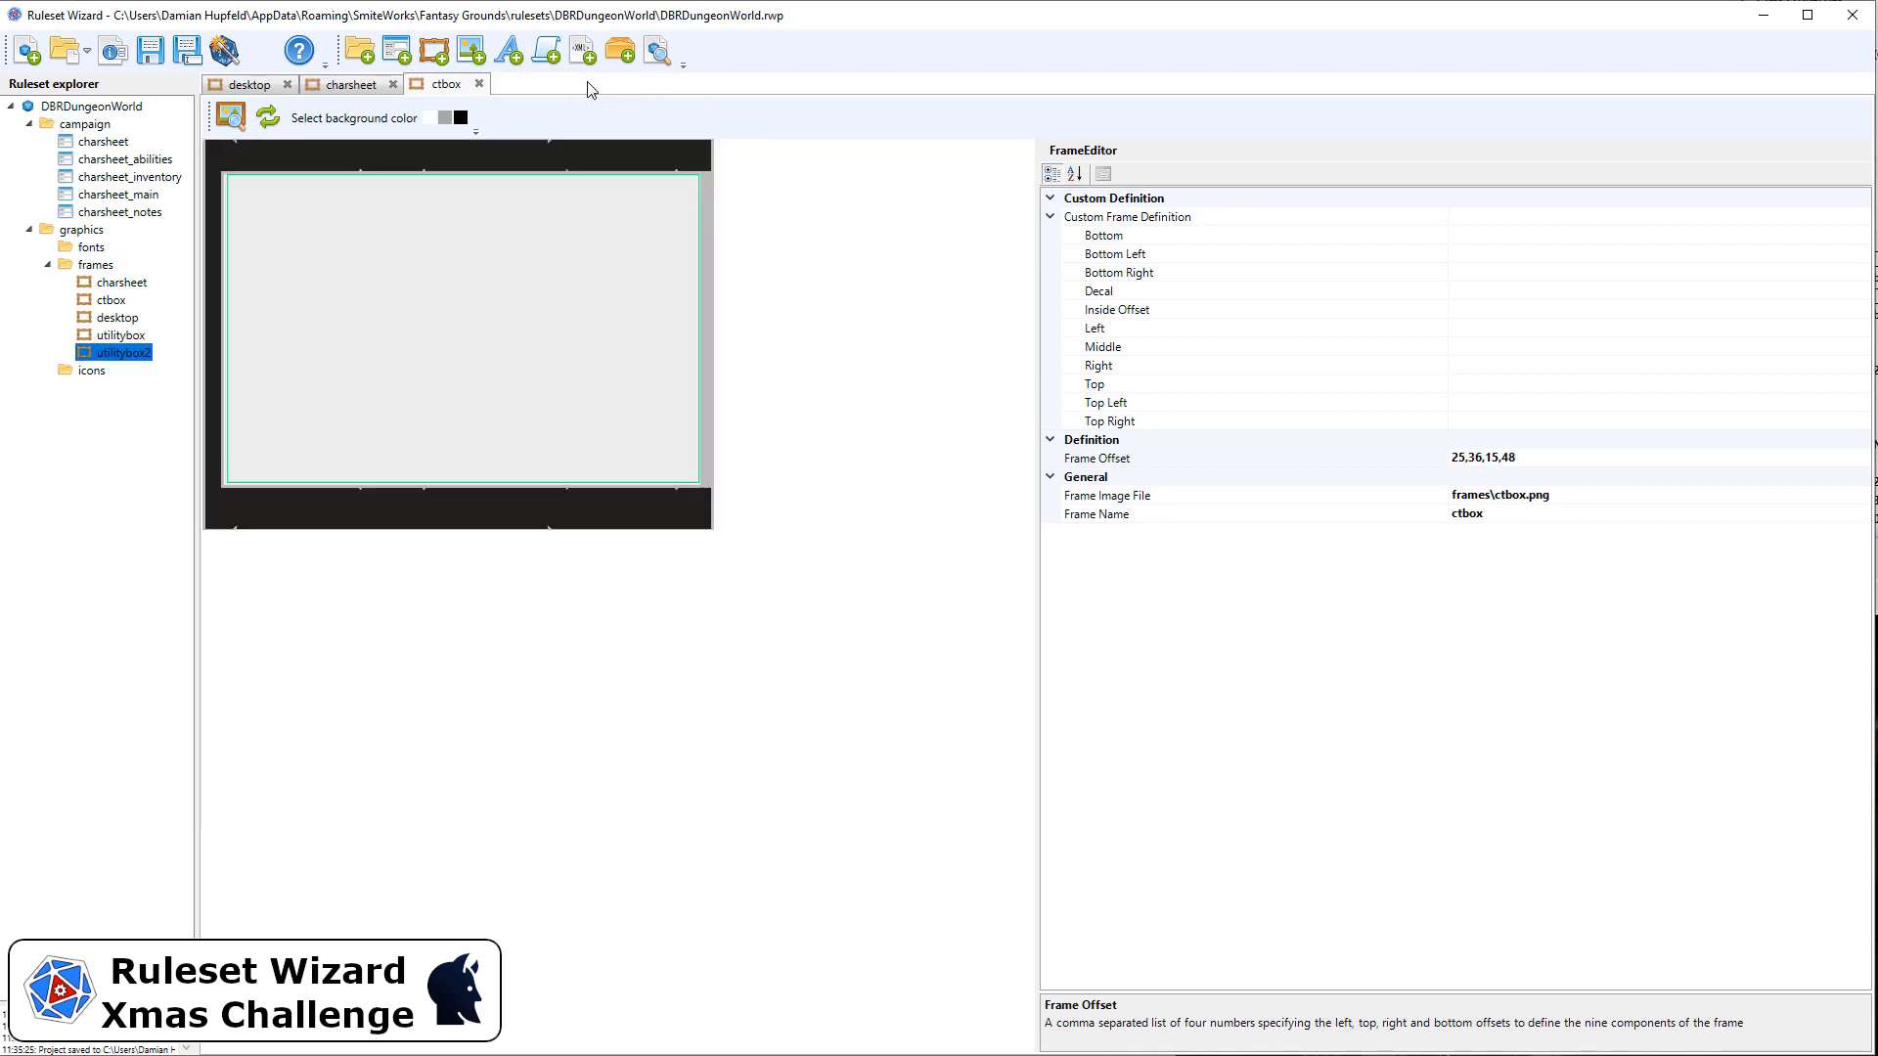
left_click(478, 84)
left_click(395, 85)
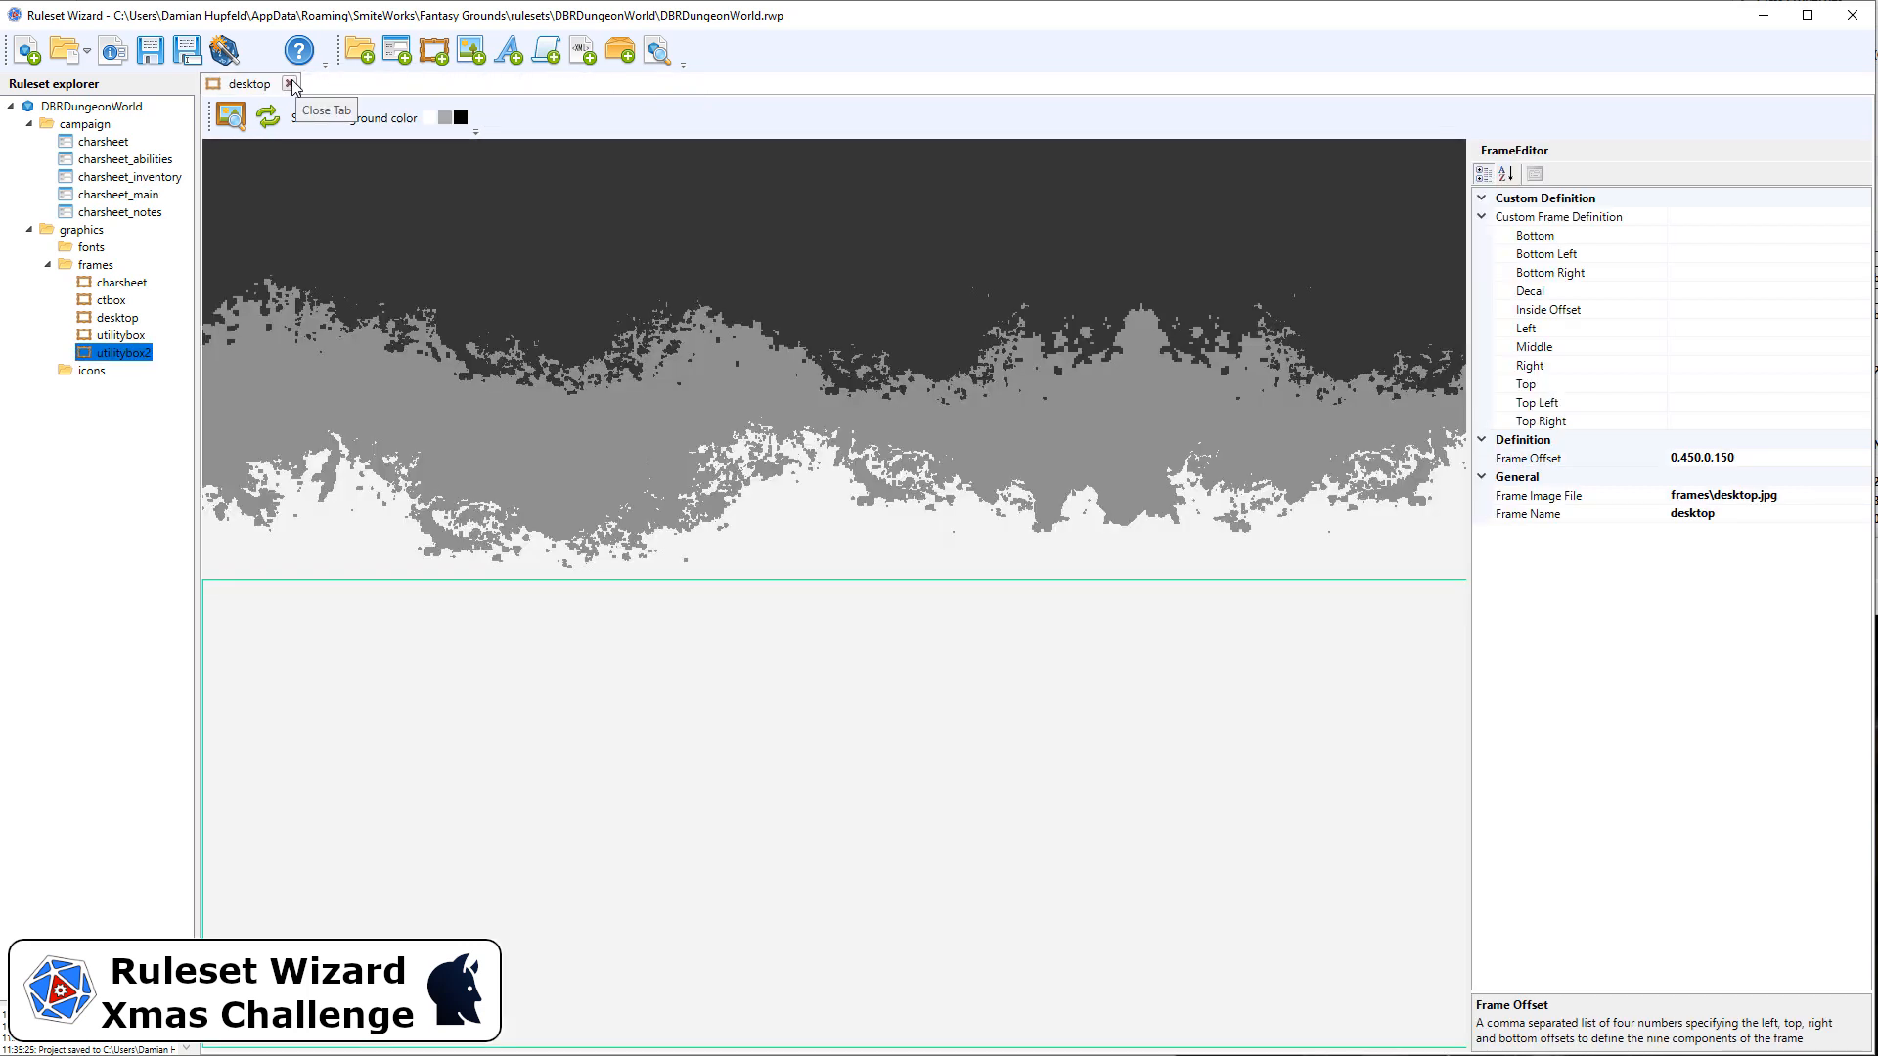
left_click(287, 84)
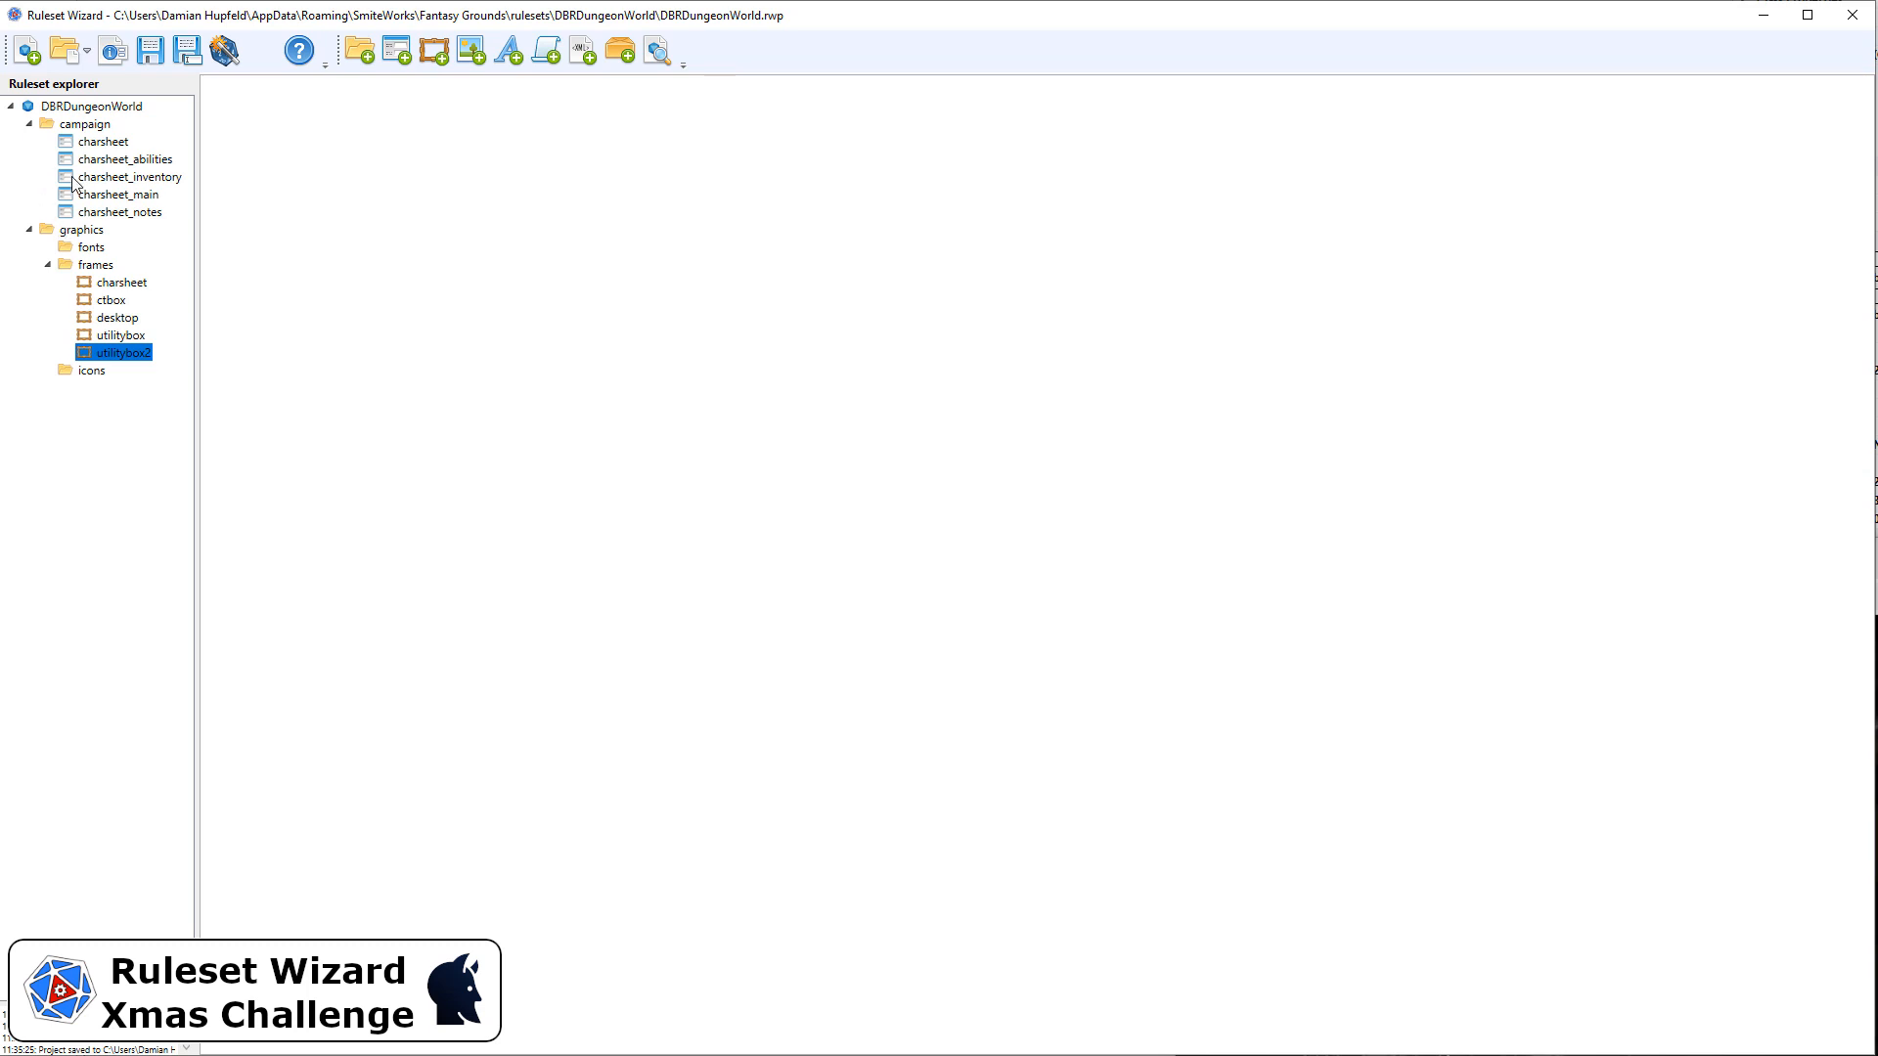